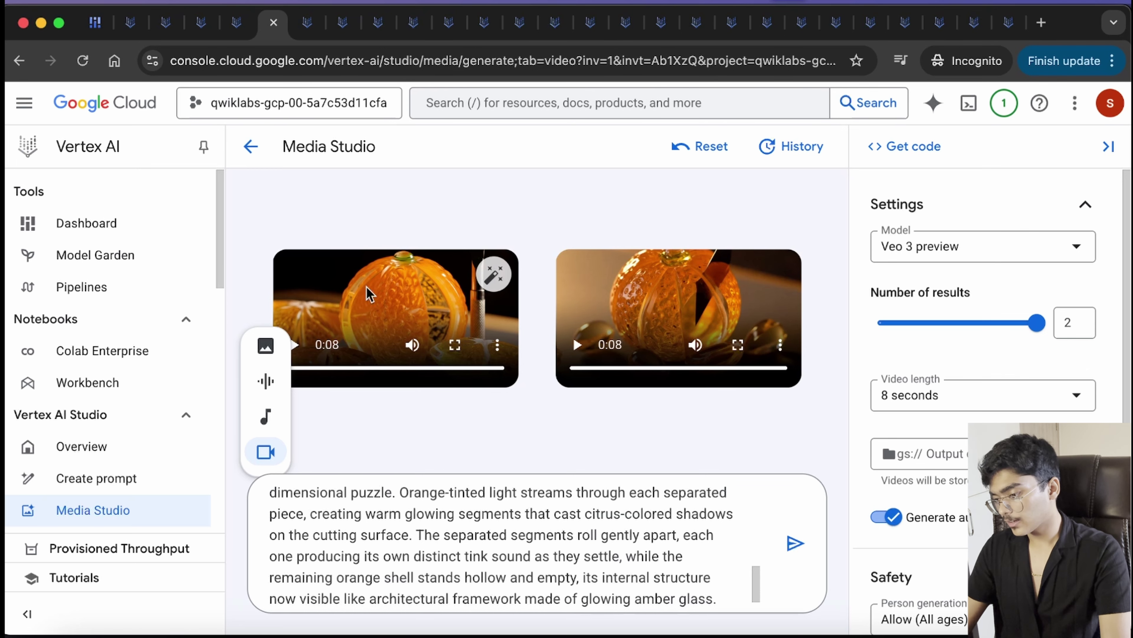
Preview the two generated glass orange videos, viewing the first one enlarged and playing the second in the results.
{"action": "left_click", "coordinate": [385, 309]}
{"action": "left_click", "coordinate": [294, 633]}
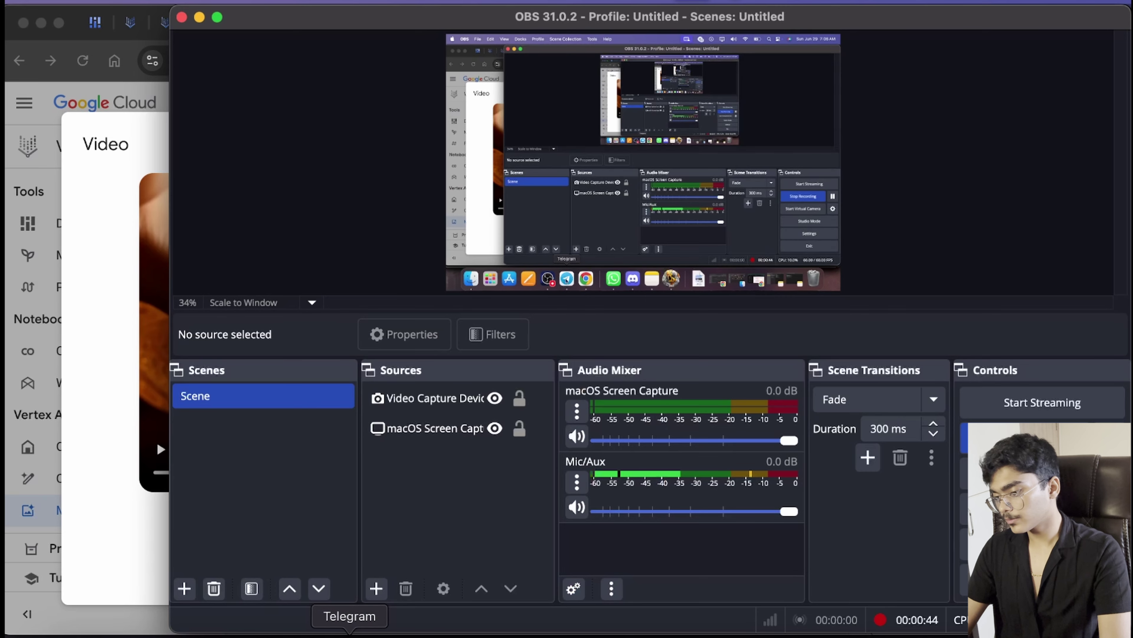
{"action": "left_click", "coordinate": [403, 633]}
{"action": "left_click", "coordinate": [150, 448]}
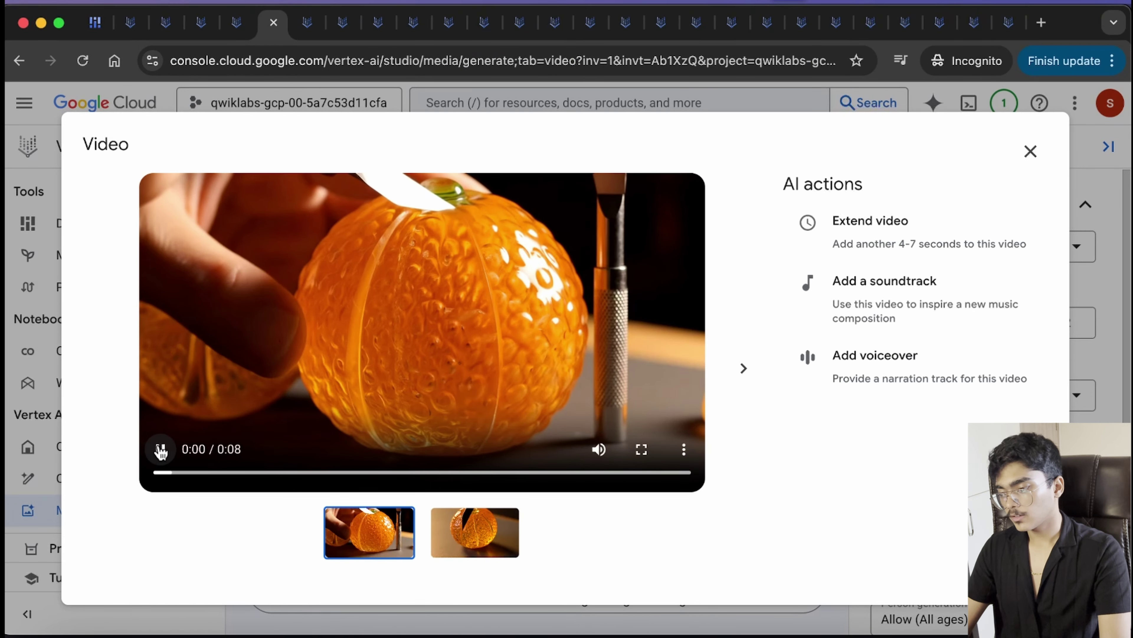
{"action": "left_click", "coordinate": [1018, 157]}
{"action": "left_click", "coordinate": [577, 346]}
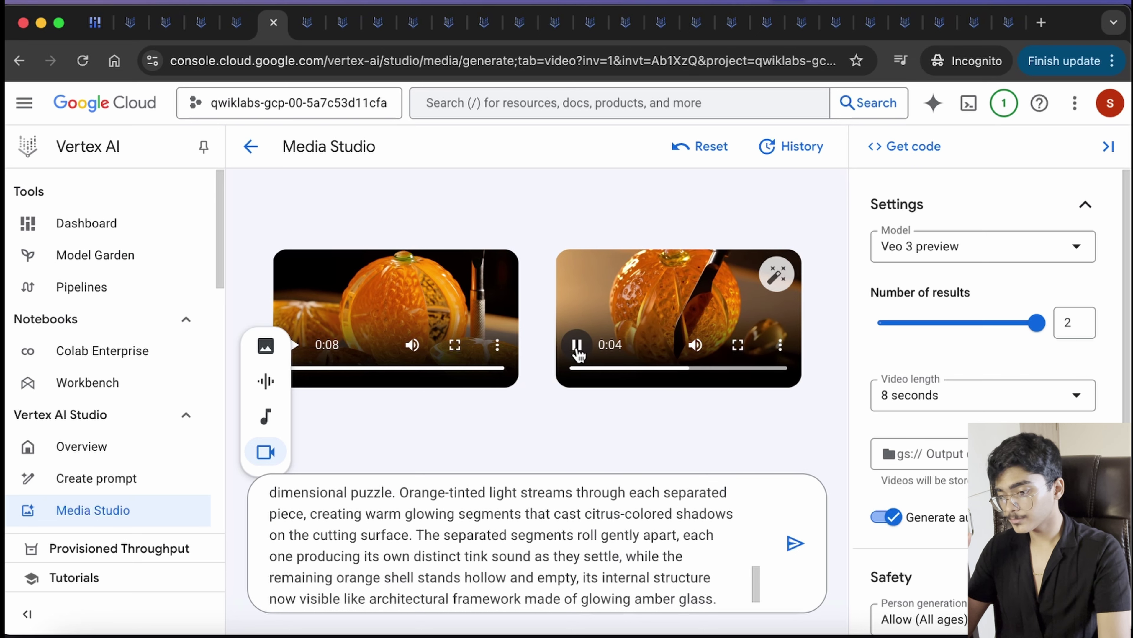
Play both glass strawberry videos in the next Media Studio tab and open the second one enlarged.
{"action": "left_click", "coordinate": [315, 36]}
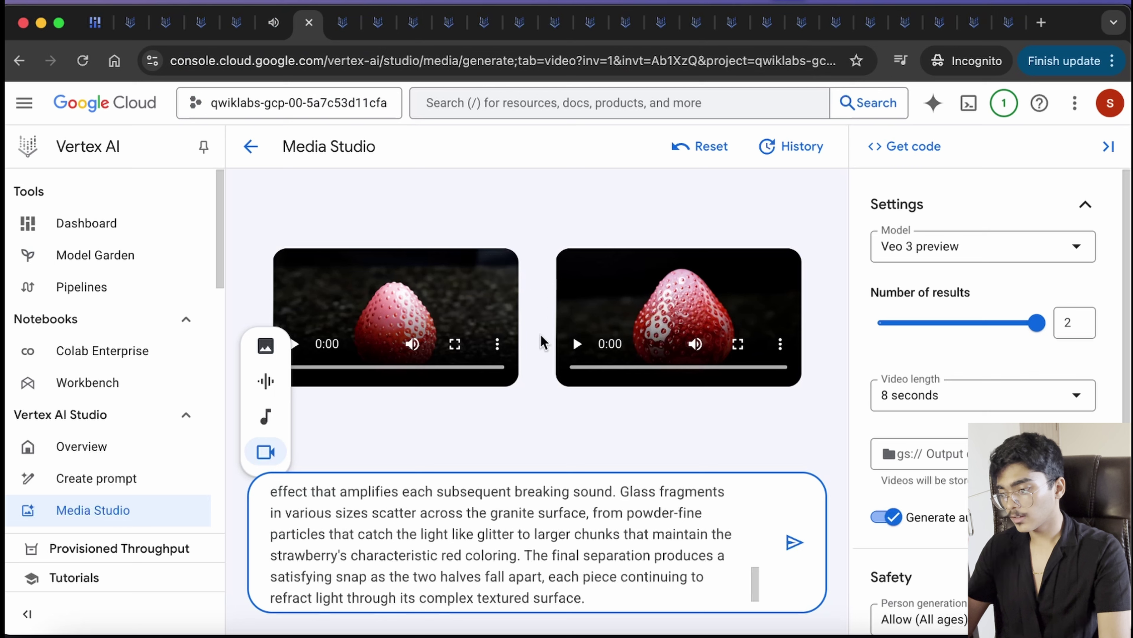
{"action": "left_click", "coordinate": [297, 345]}
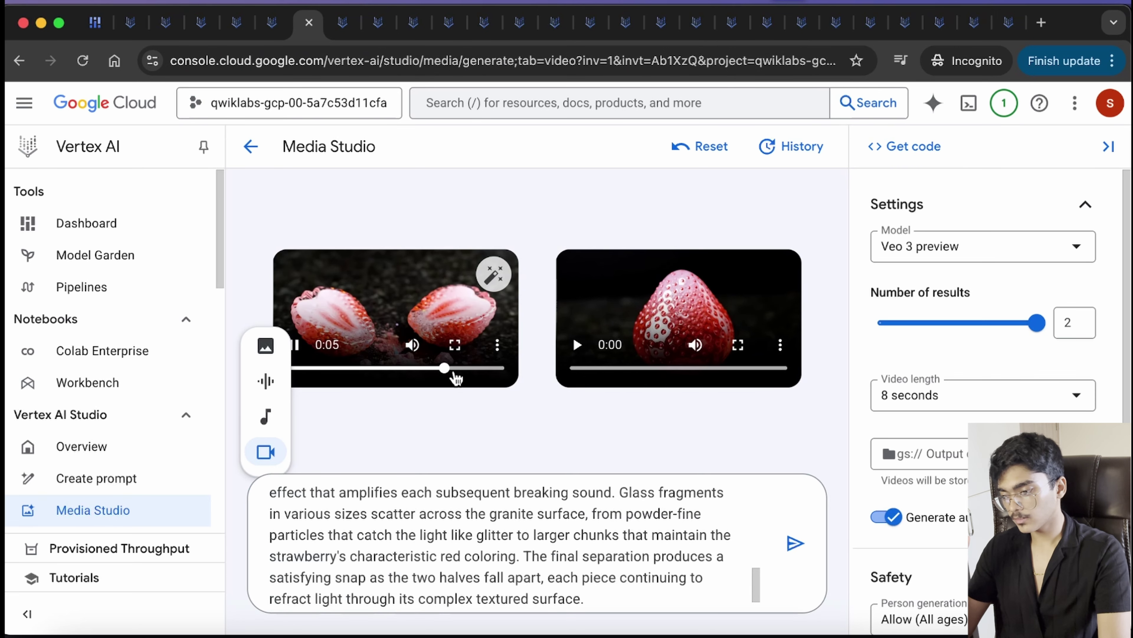
{"action": "left_click", "coordinate": [577, 345]}
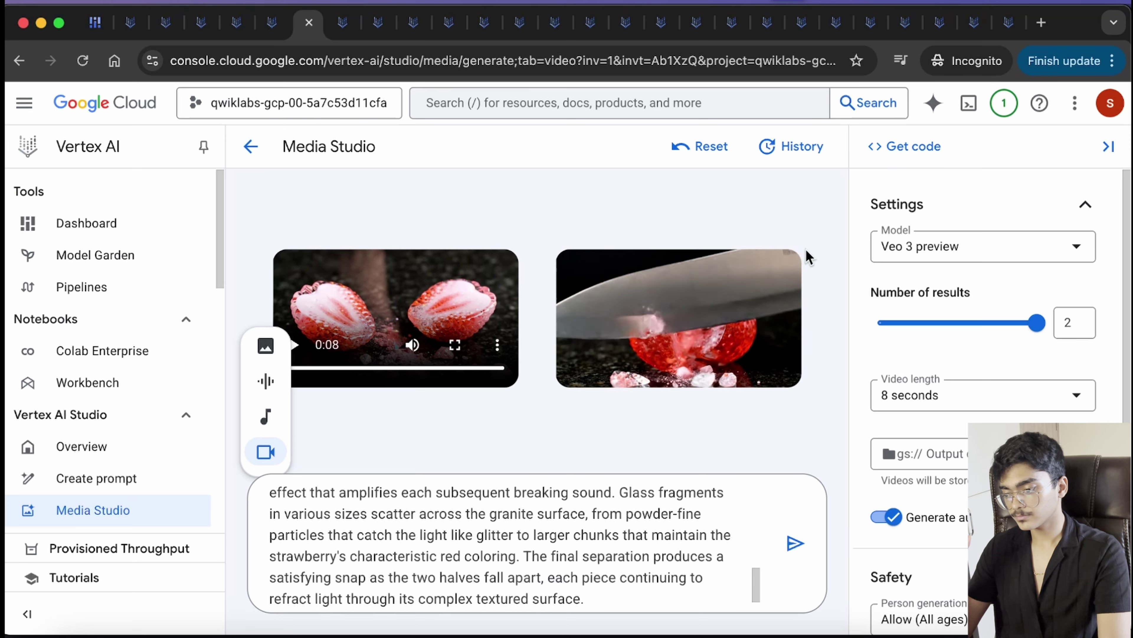
{"action": "left_click", "coordinate": [673, 324]}
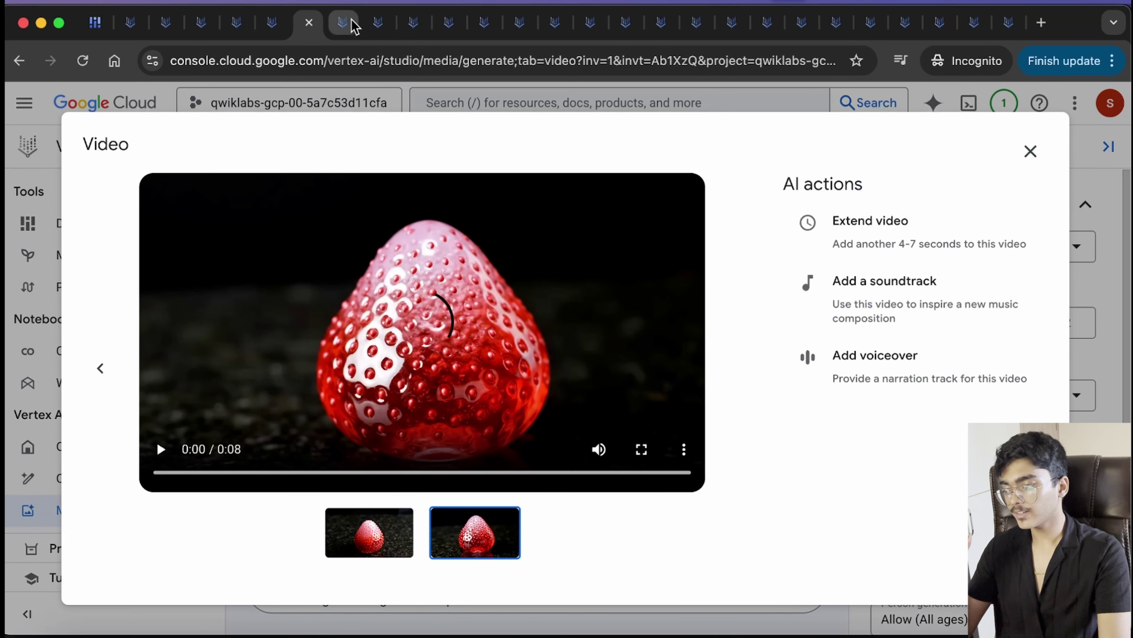
{"action": "key", "text": "Escape"}
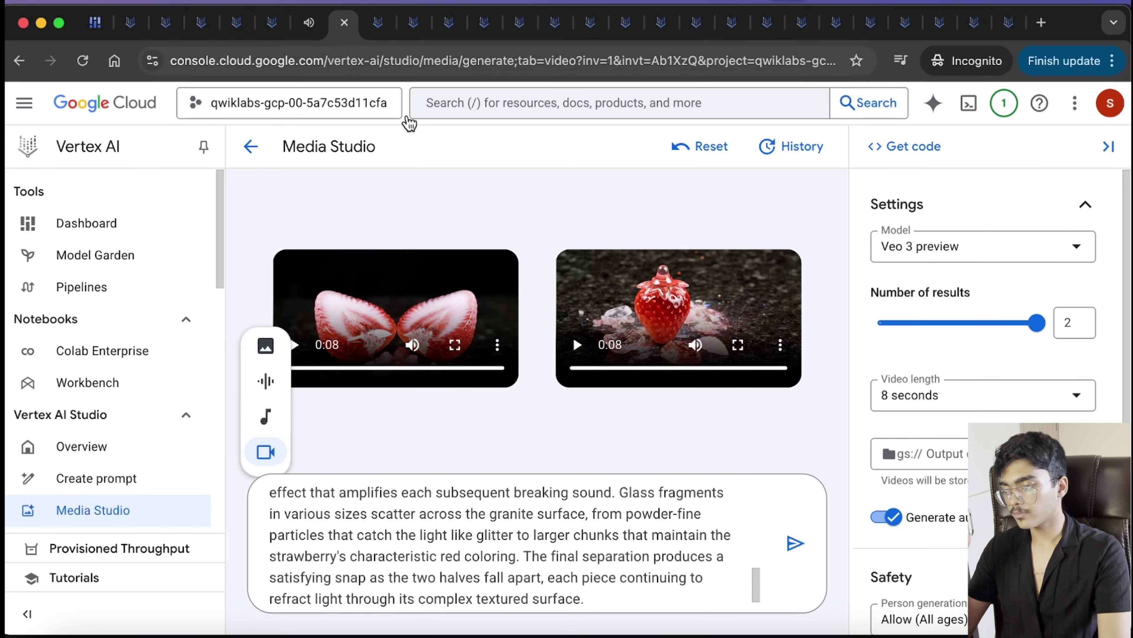
Play both glass banana videos in the following Media Studio tab.
{"action": "left_click", "coordinate": [375, 24]}
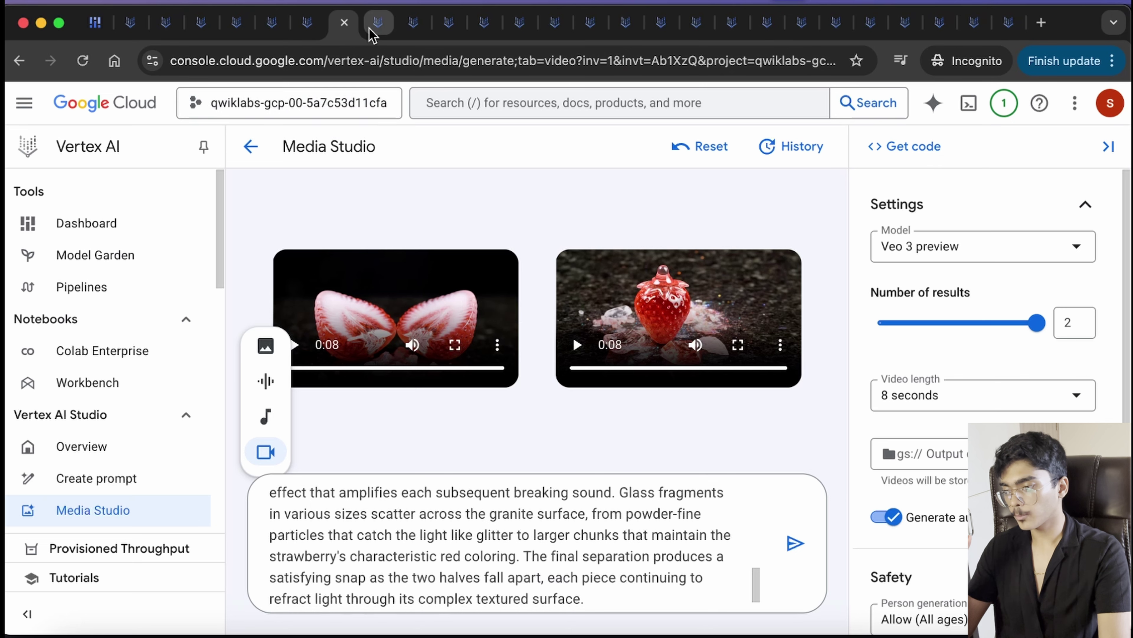
{"action": "left_click", "coordinate": [310, 351]}
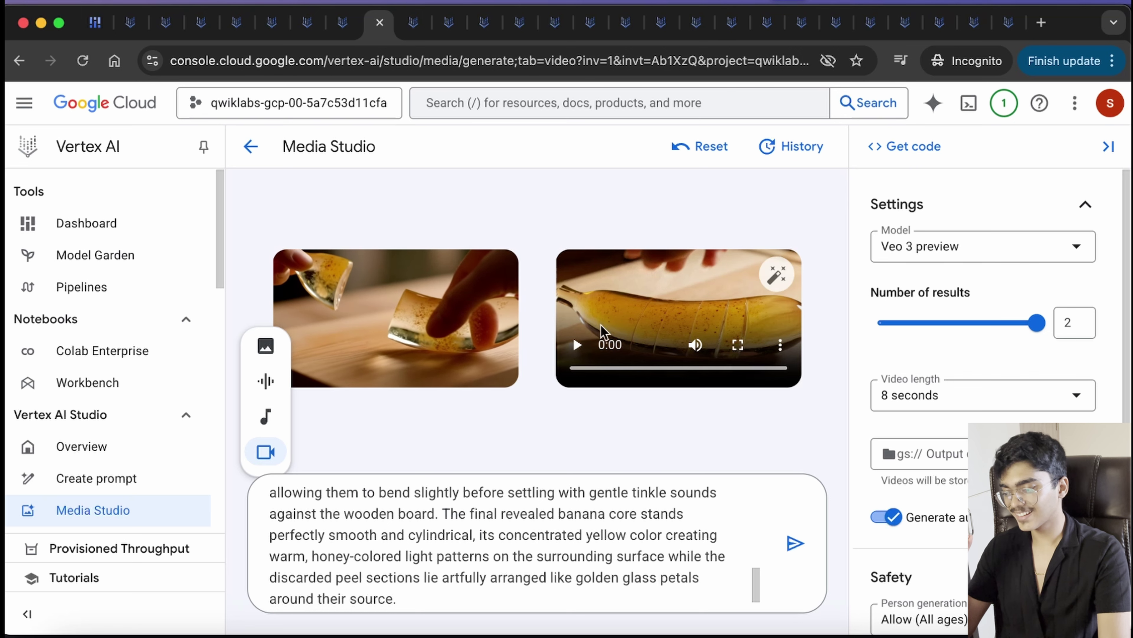
{"action": "left_click", "coordinate": [576, 346]}
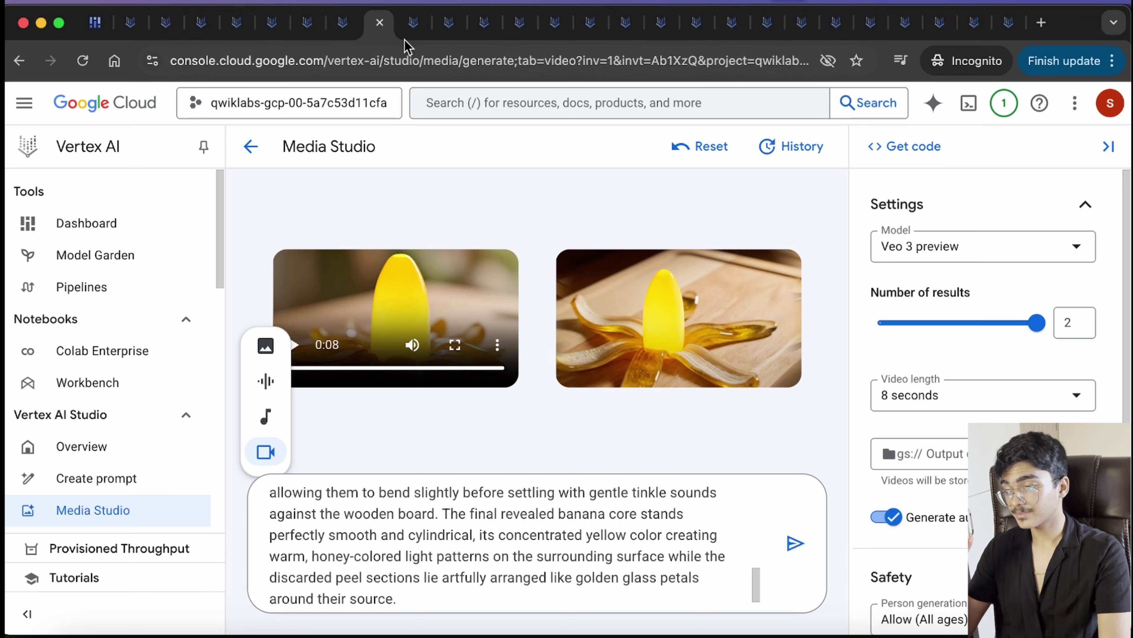
Play the first whispering microphone video in its Media Studio tab and dismiss the search feature callout.
{"action": "left_click", "coordinate": [414, 23]}
{"action": "left_click", "coordinate": [444, 27]}
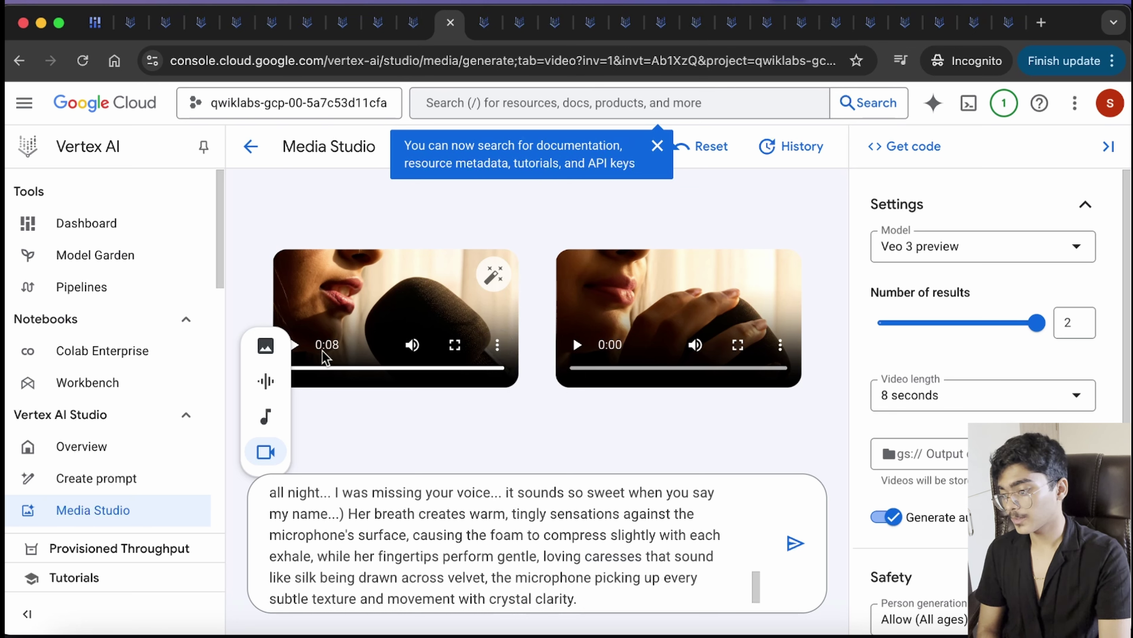
{"action": "left_click", "coordinate": [306, 350]}
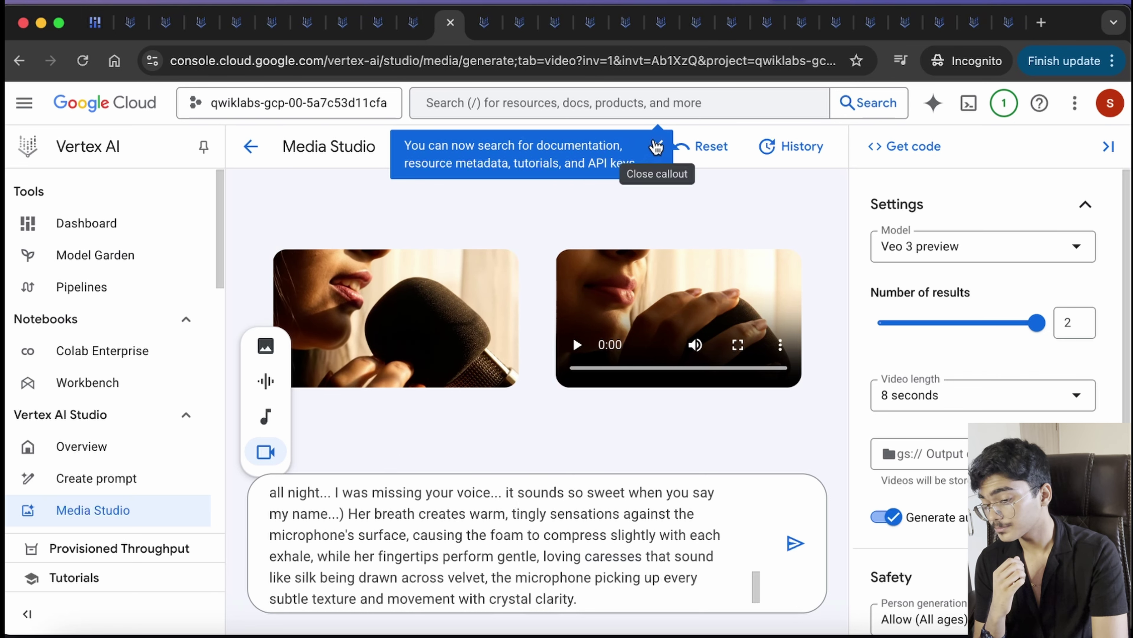
{"action": "left_click", "coordinate": [657, 145]}
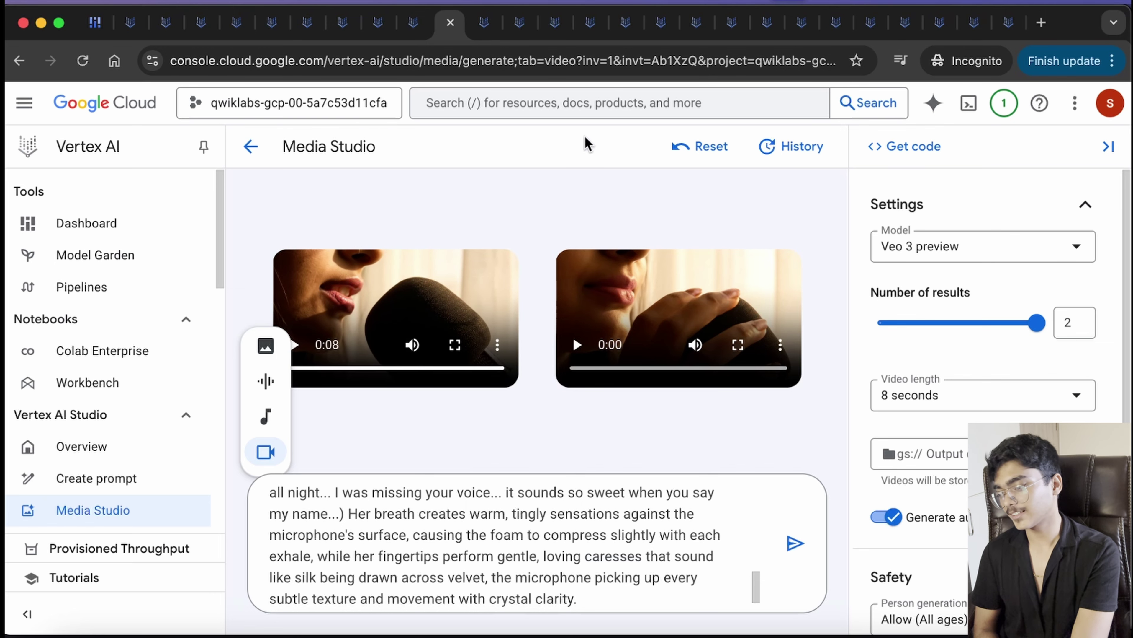
Go through the next microphone result tabs and briefly play the second candlelit dinner video.
{"action": "left_click", "coordinate": [484, 23]}
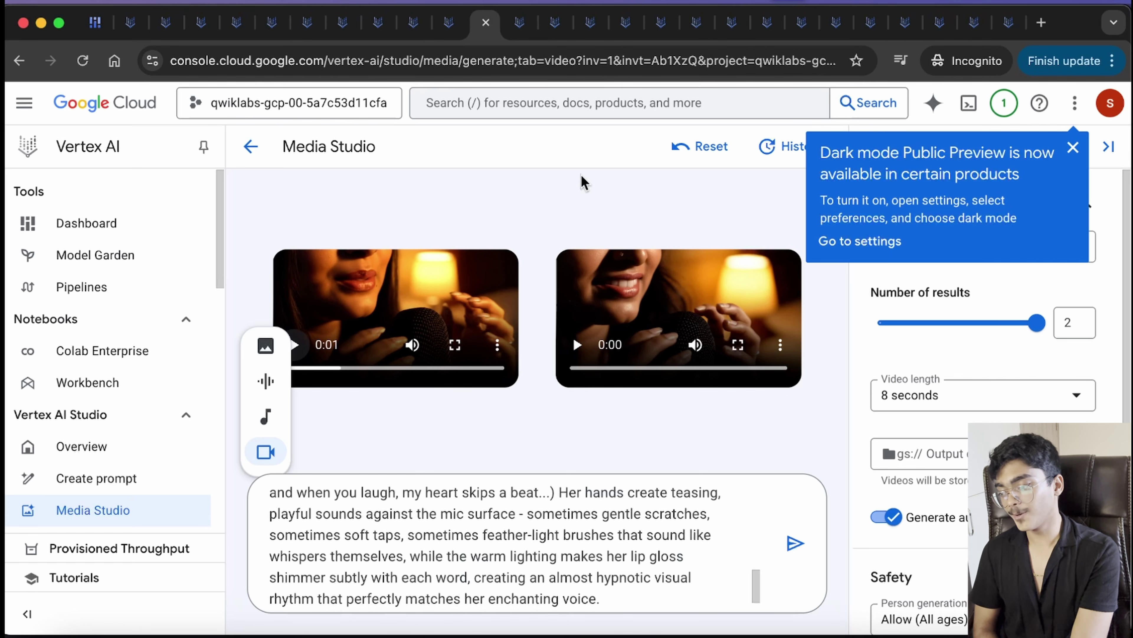
{"action": "left_click", "coordinate": [520, 22]}
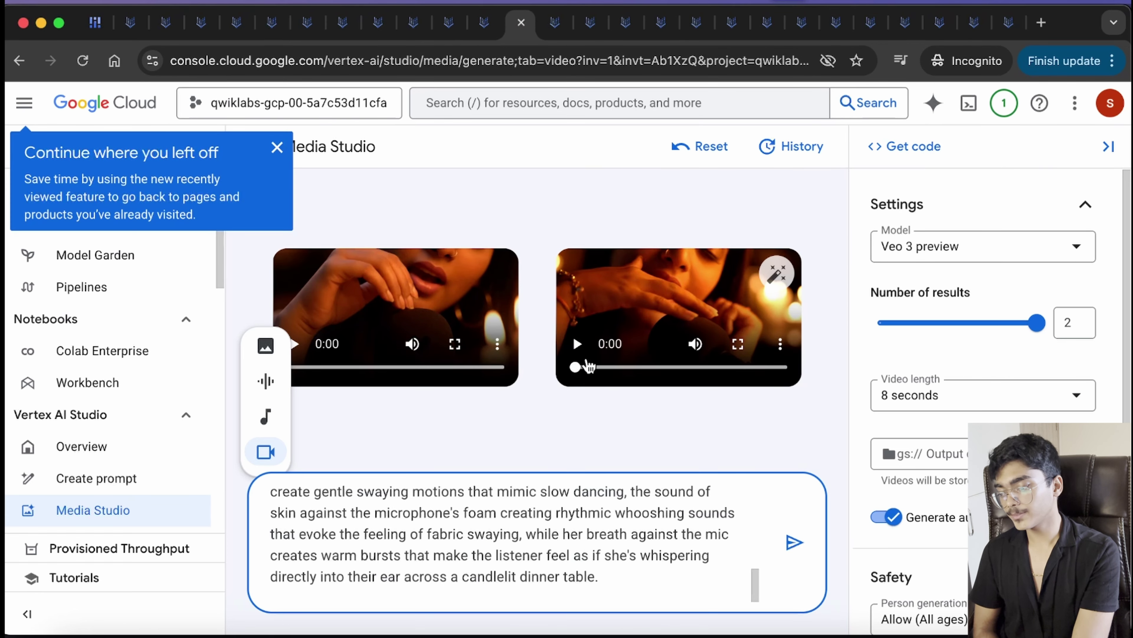
{"action": "left_click", "coordinate": [578, 345]}
{"action": "left_click", "coordinate": [578, 344]}
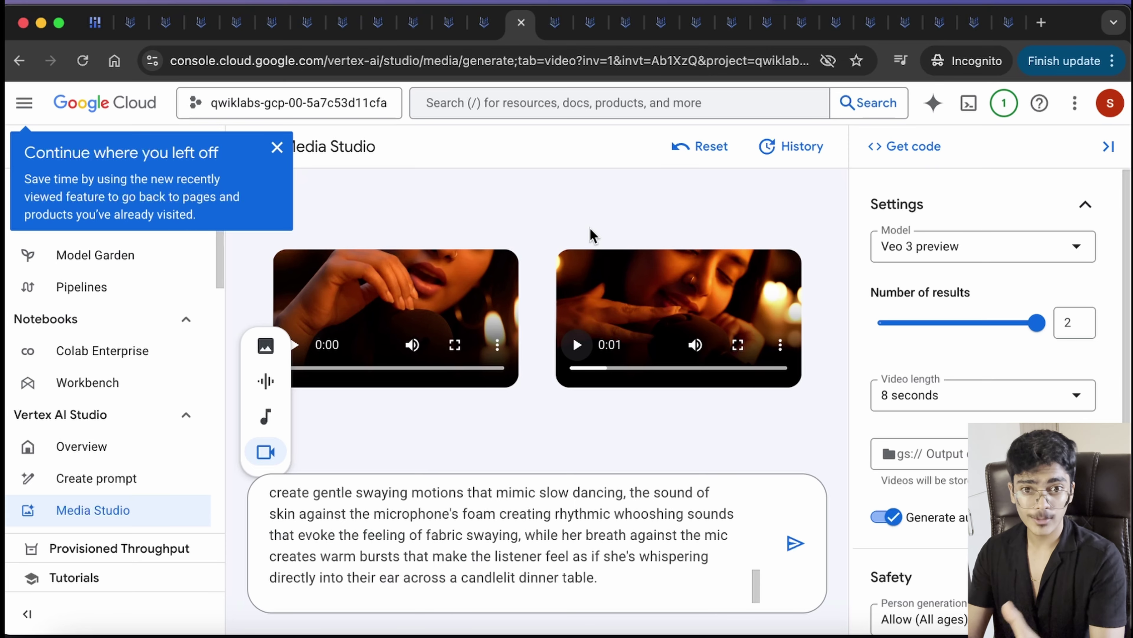
Skip ahead through the generated video tabs to the good-morning coffee prompt and play its second video.
{"action": "left_click", "coordinate": [555, 22]}
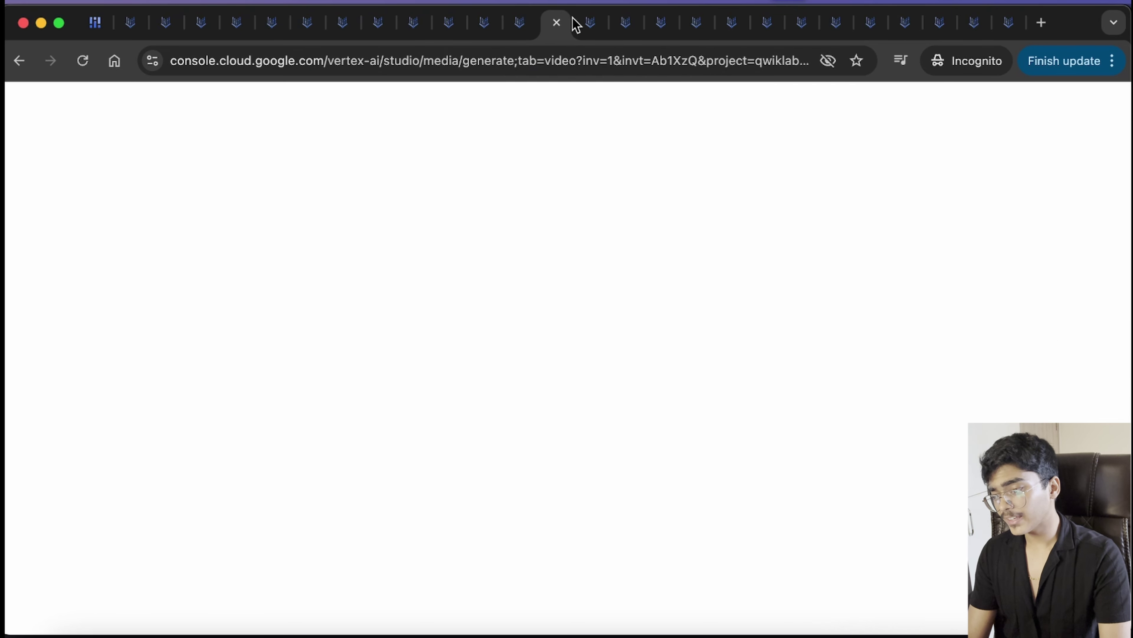
{"action": "left_click", "coordinate": [590, 22]}
{"action": "left_click", "coordinate": [626, 22]}
{"action": "left_click", "coordinate": [696, 22]}
{"action": "left_click", "coordinate": [747, 24]}
{"action": "left_click", "coordinate": [777, 25]}
{"action": "left_click", "coordinate": [810, 25]}
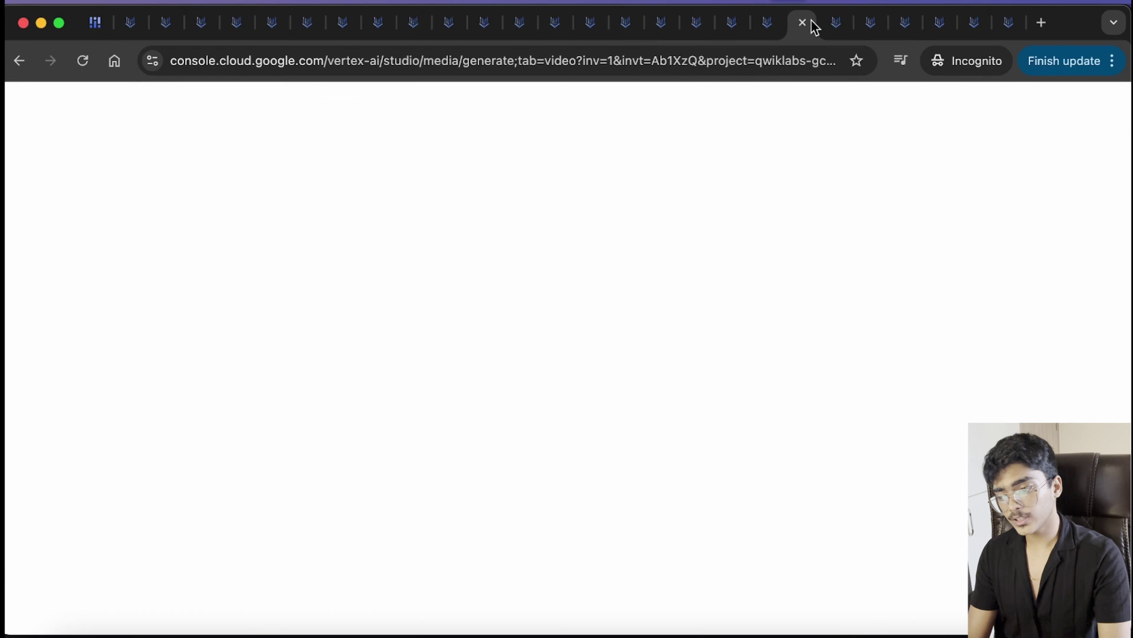
{"action": "left_click", "coordinate": [835, 24]}
{"action": "left_click", "coordinate": [871, 24]}
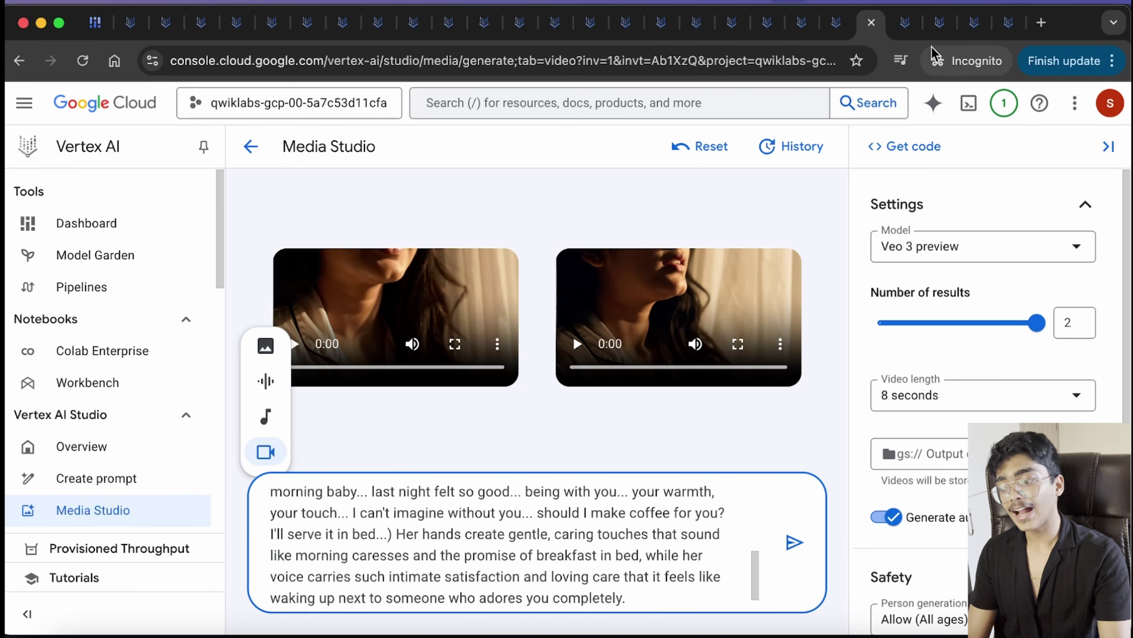
{"action": "left_click", "coordinate": [579, 344]}
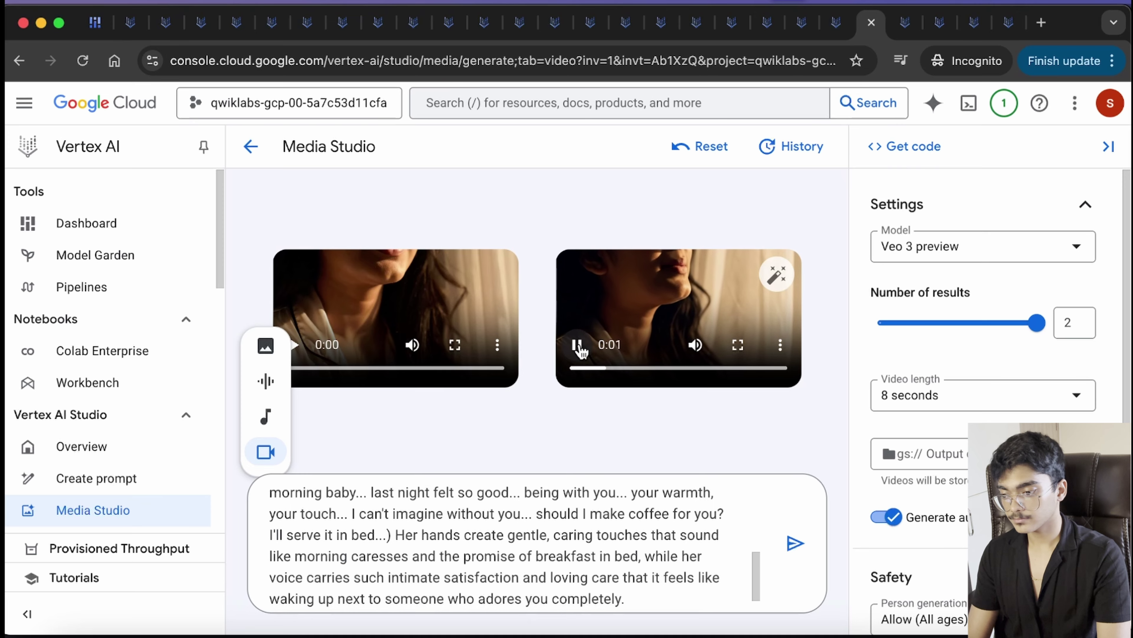
{"action": "left_click", "coordinate": [579, 344]}
Go to the glass apple results and play both videos.
{"action": "left_click", "coordinate": [909, 23]}
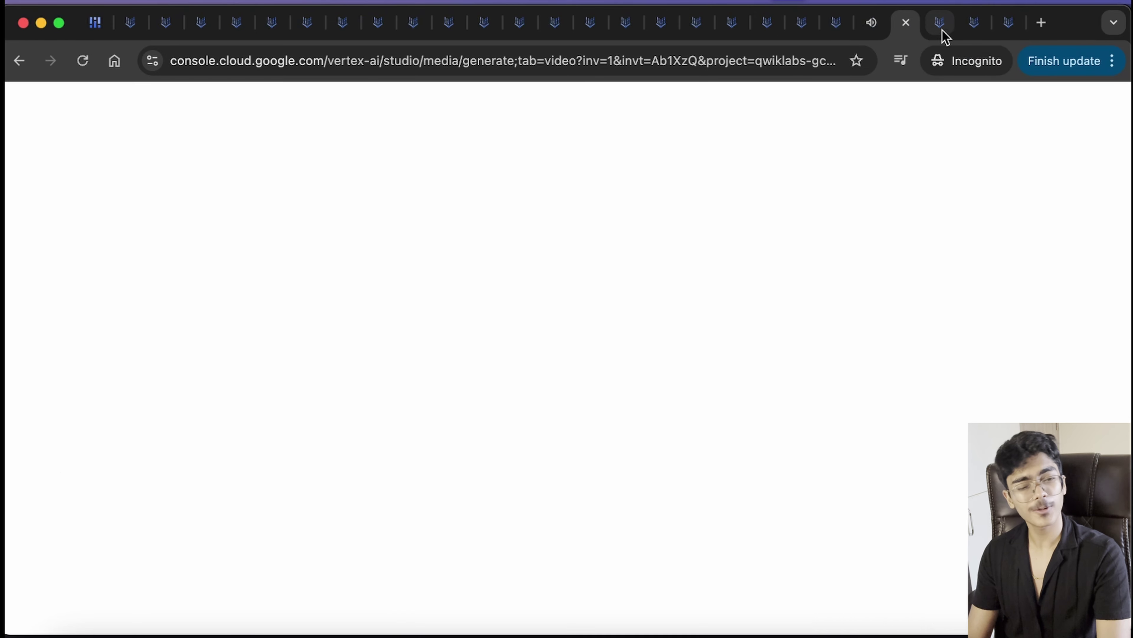
{"action": "left_click", "coordinate": [941, 28]}
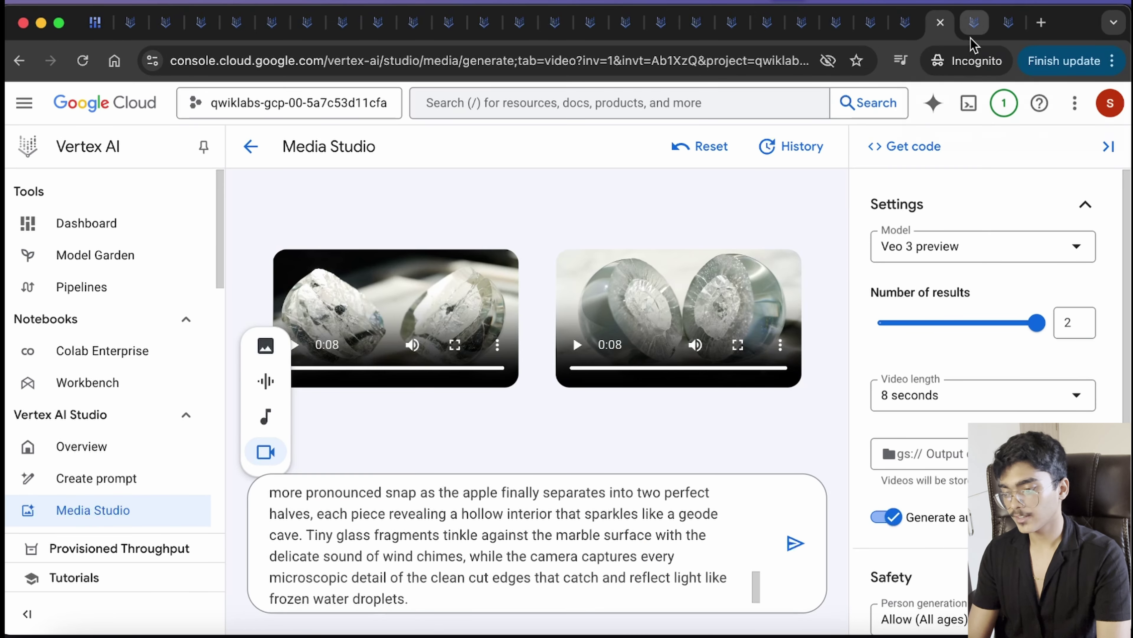
{"action": "left_click", "coordinate": [305, 350]}
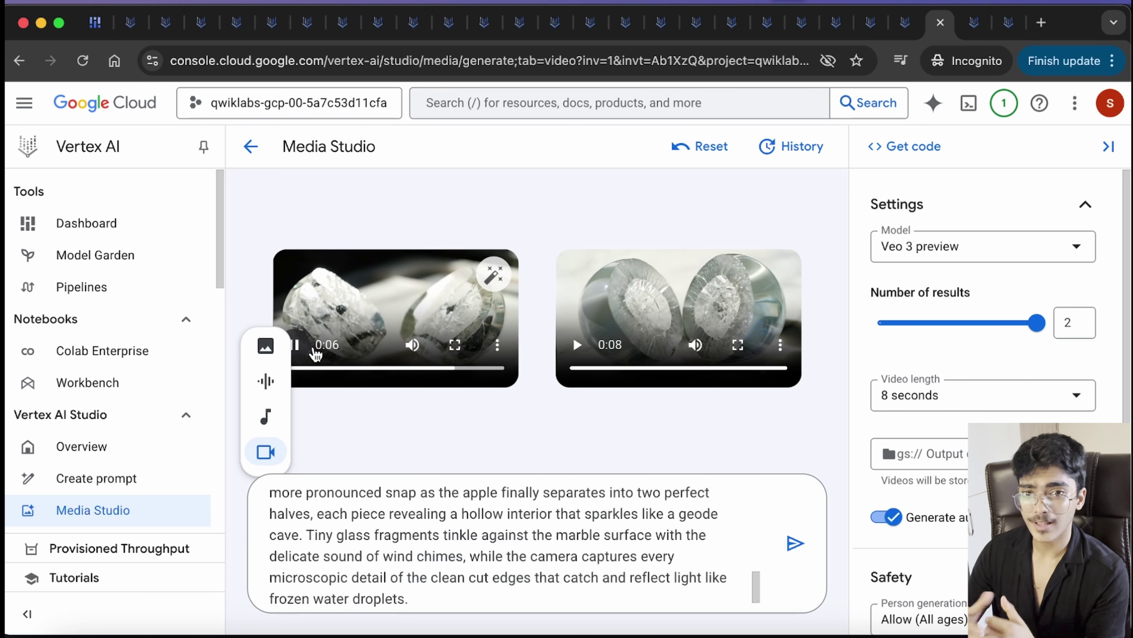
{"action": "left_click", "coordinate": [586, 353]}
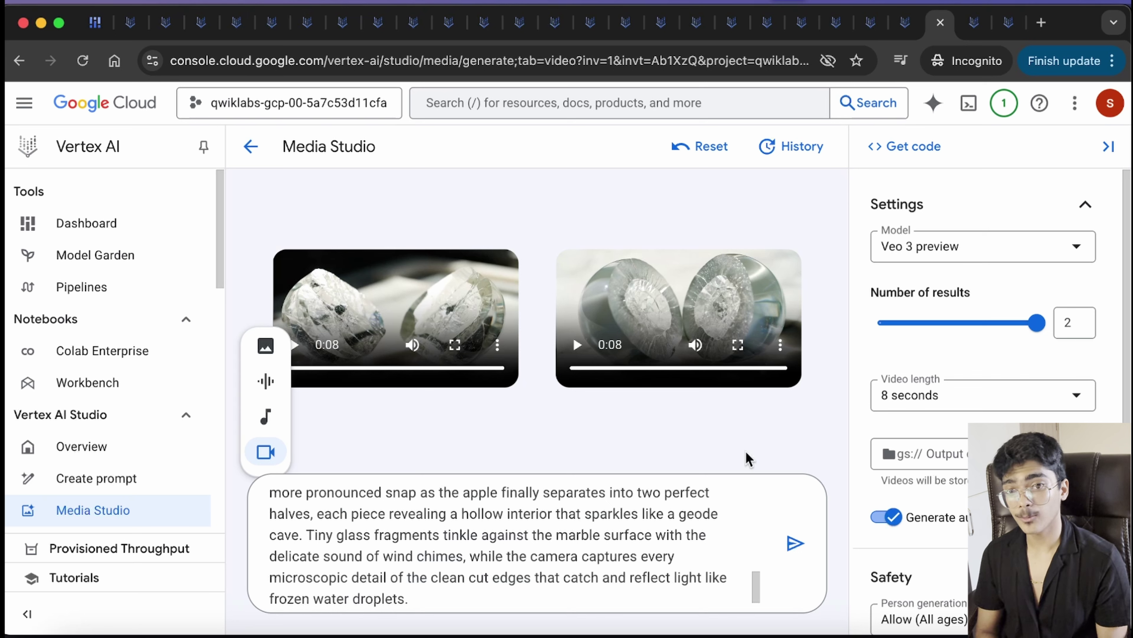
Close the glass grapes tab and the last glass orange tab.
{"action": "left_click", "coordinate": [974, 24]}
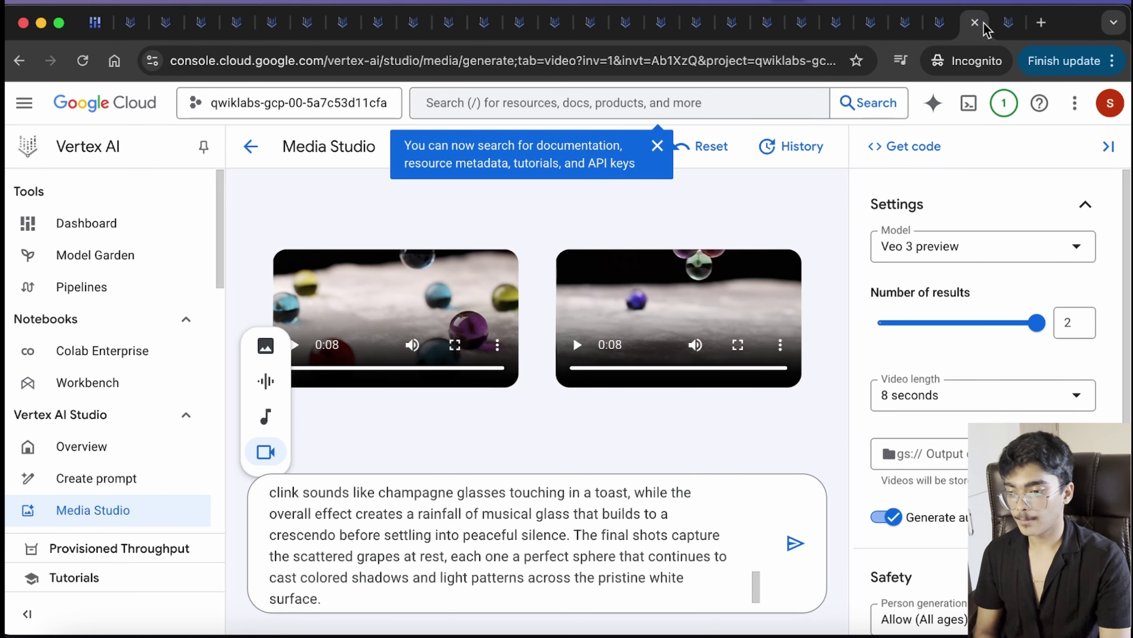
{"action": "left_click", "coordinate": [977, 24]}
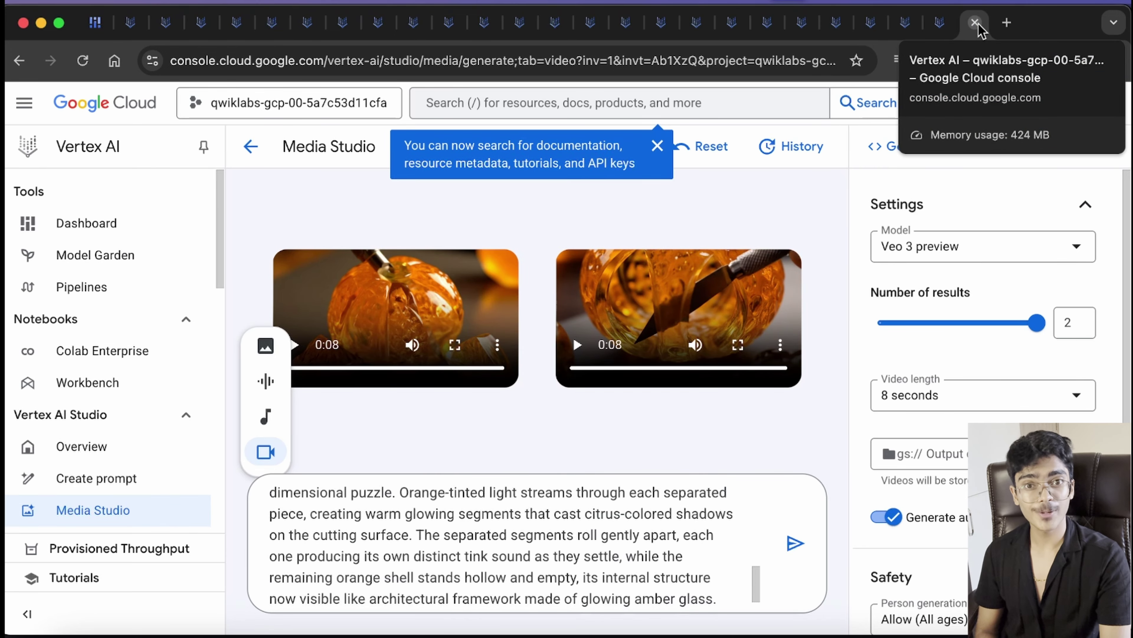
{"action": "left_click", "coordinate": [977, 23]}
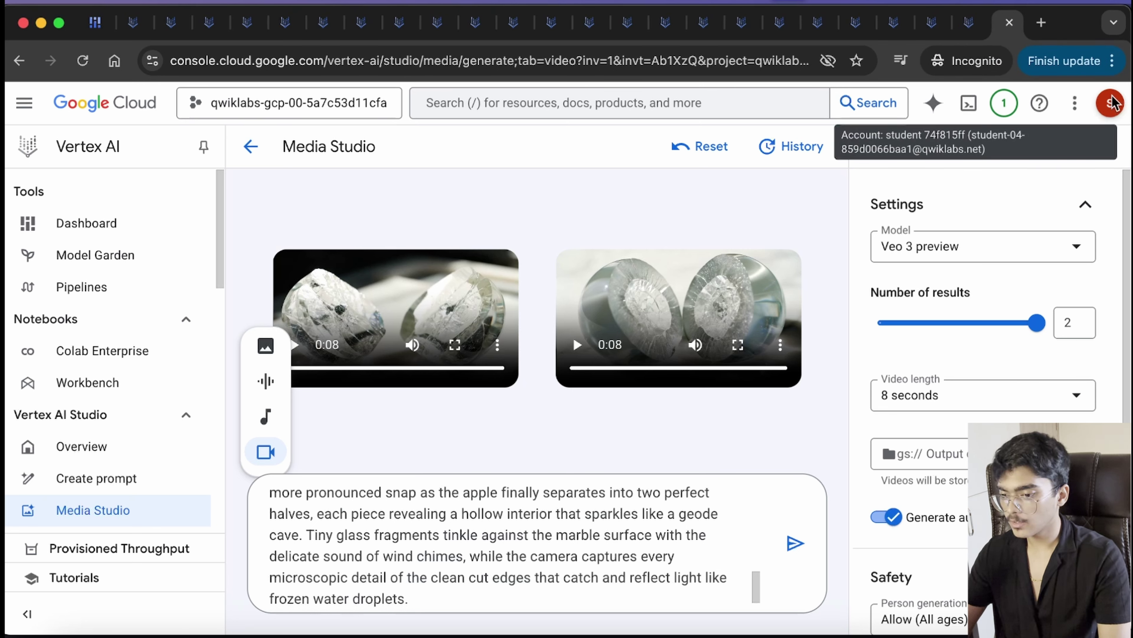
{"action": "left_click", "coordinate": [466, 4]}
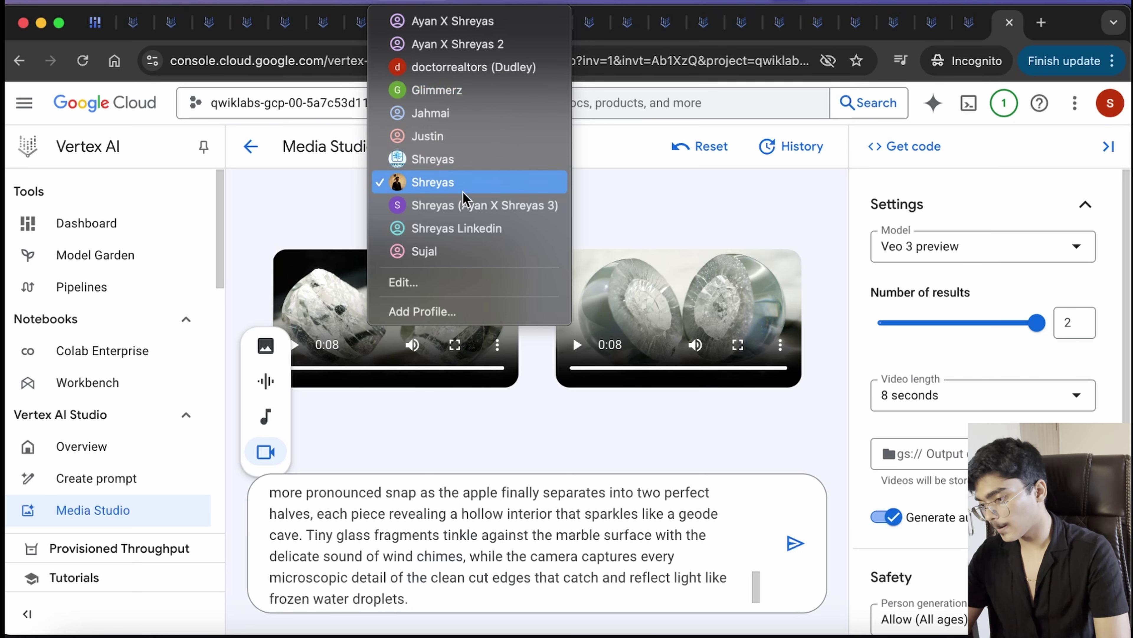
{"action": "left_click", "coordinate": [474, 23]}
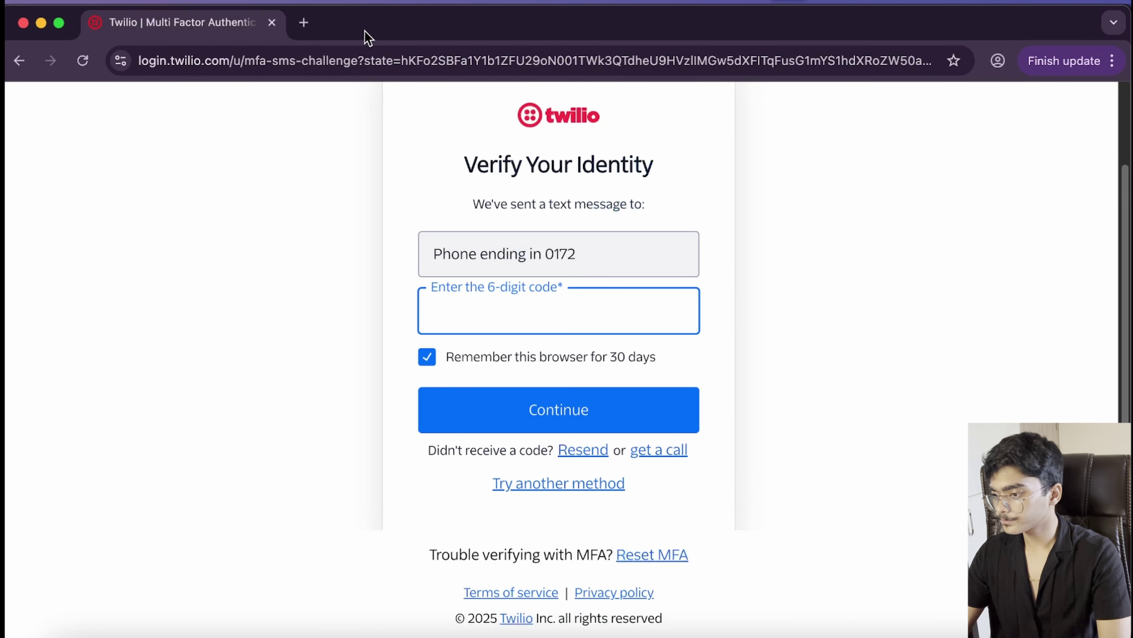
{"action": "left_click", "coordinate": [304, 23]}
{"action": "left_click", "coordinate": [272, 24]}
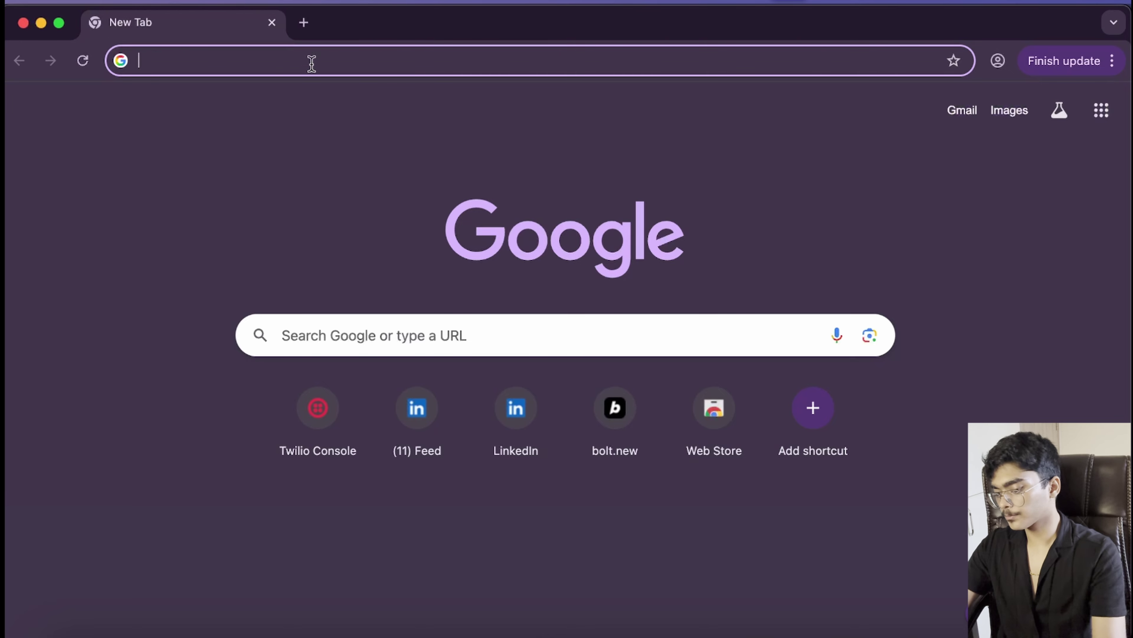
{"action": "type", "text": "gmail"}
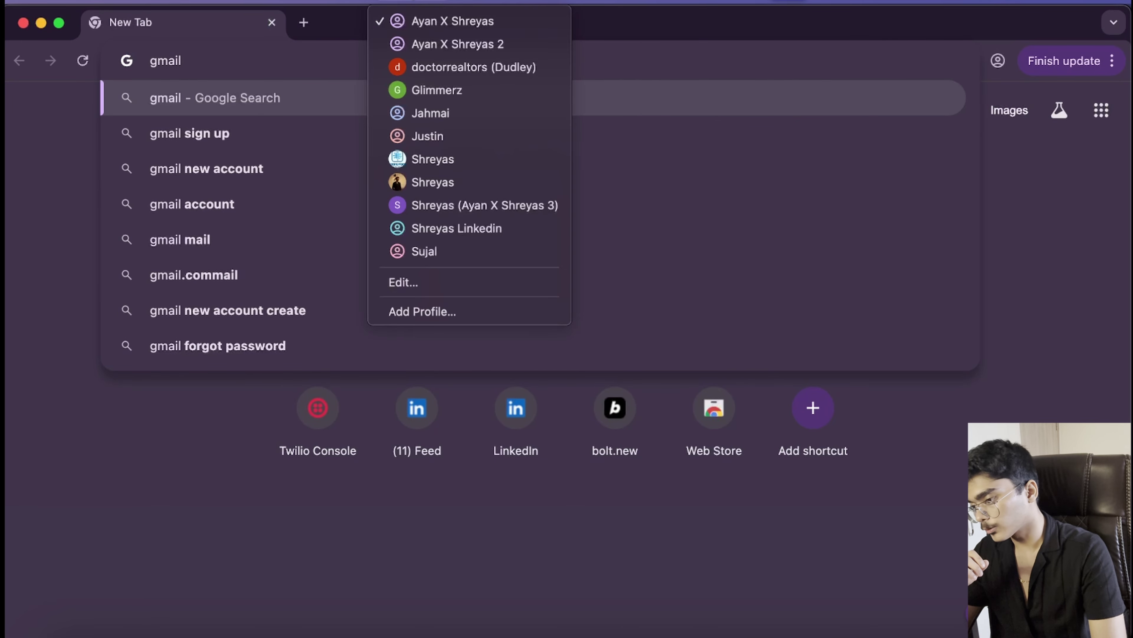
Switch to the browser profile whose name ends in 3 and open its Gmail inbox through a Google search for gmail.
{"action": "left_click", "coordinate": [388, 1]}
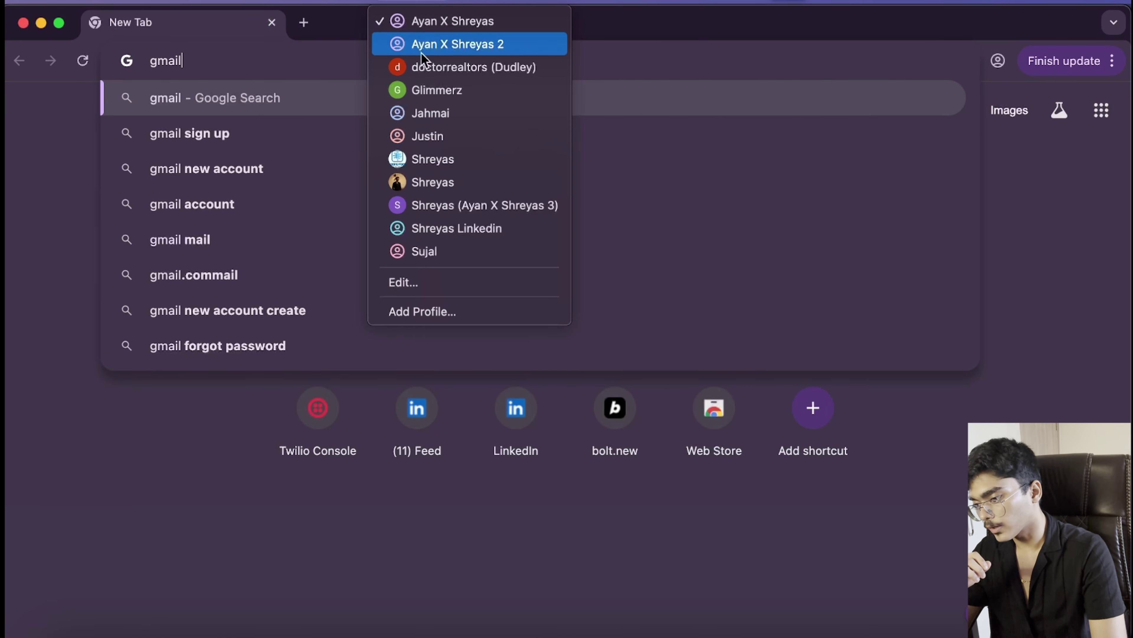
{"action": "left_click", "coordinate": [489, 206]}
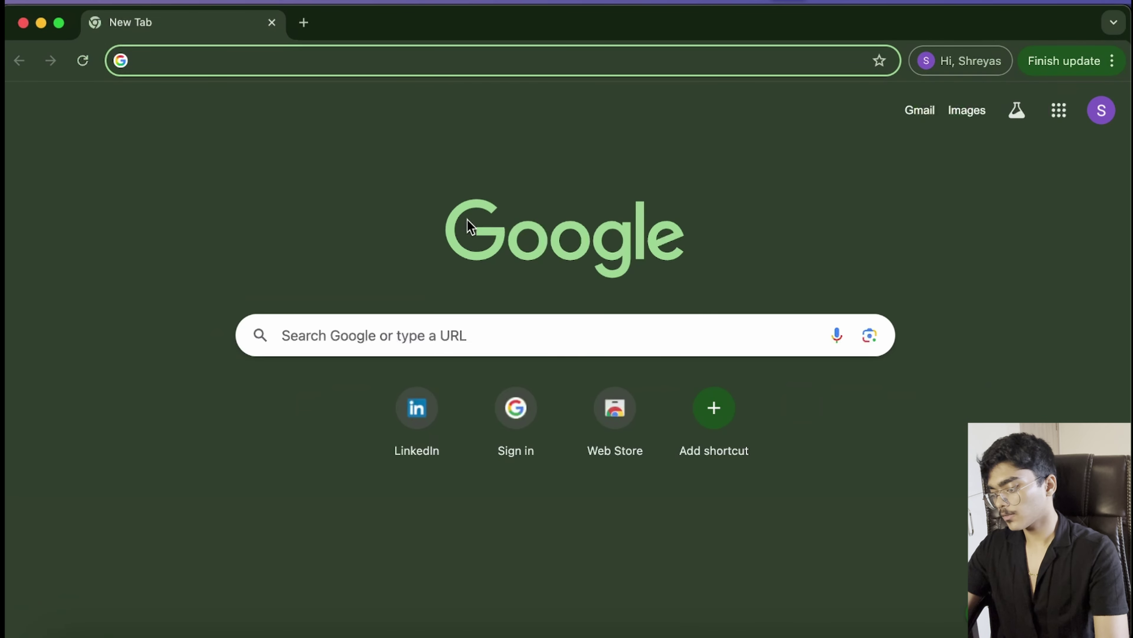
{"action": "type", "text": "gma"}
{"action": "key", "text": "BackSpace"}
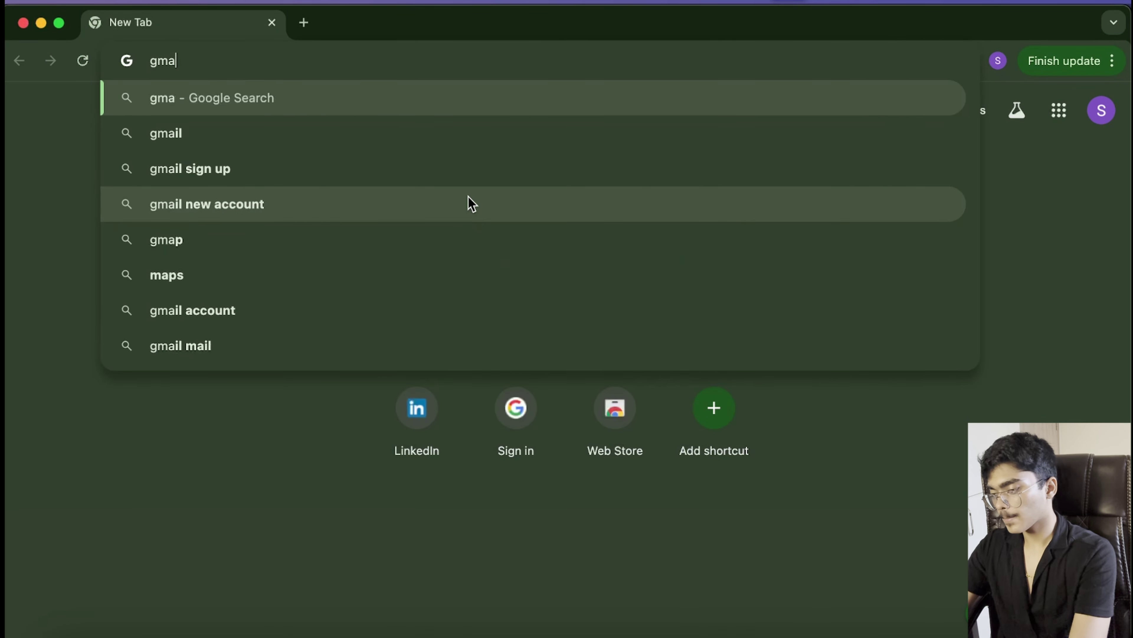
{"action": "type", "text": "g"}
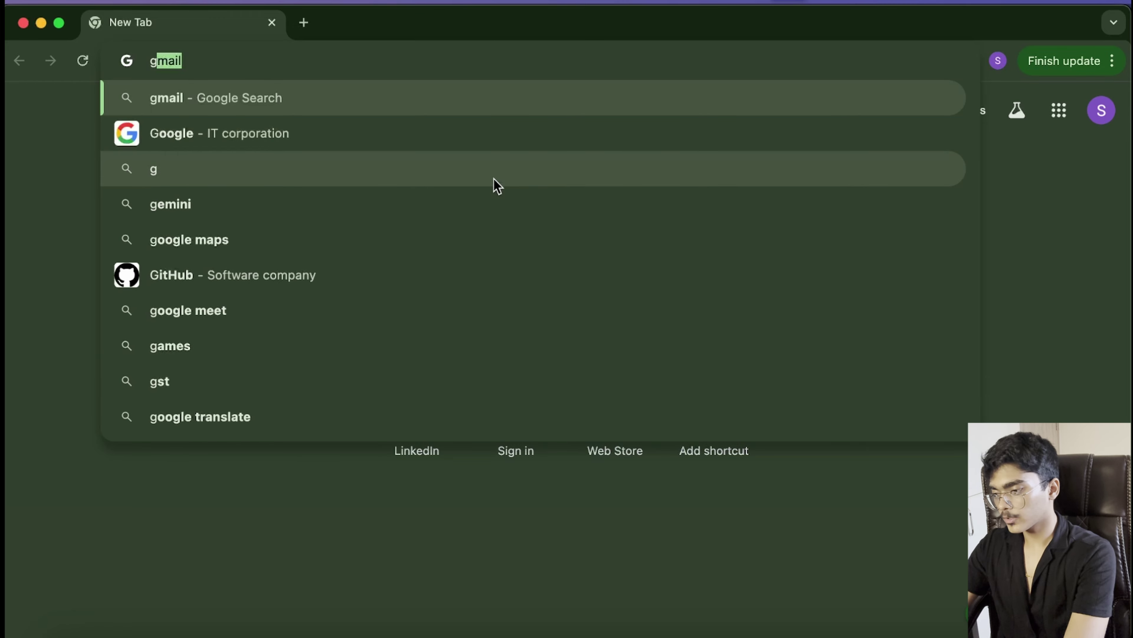
{"action": "type", "text": "ma"}
{"action": "key", "text": "BackSpace"}
{"action": "type", "text": "il"}
{"action": "key", "text": "Return"}
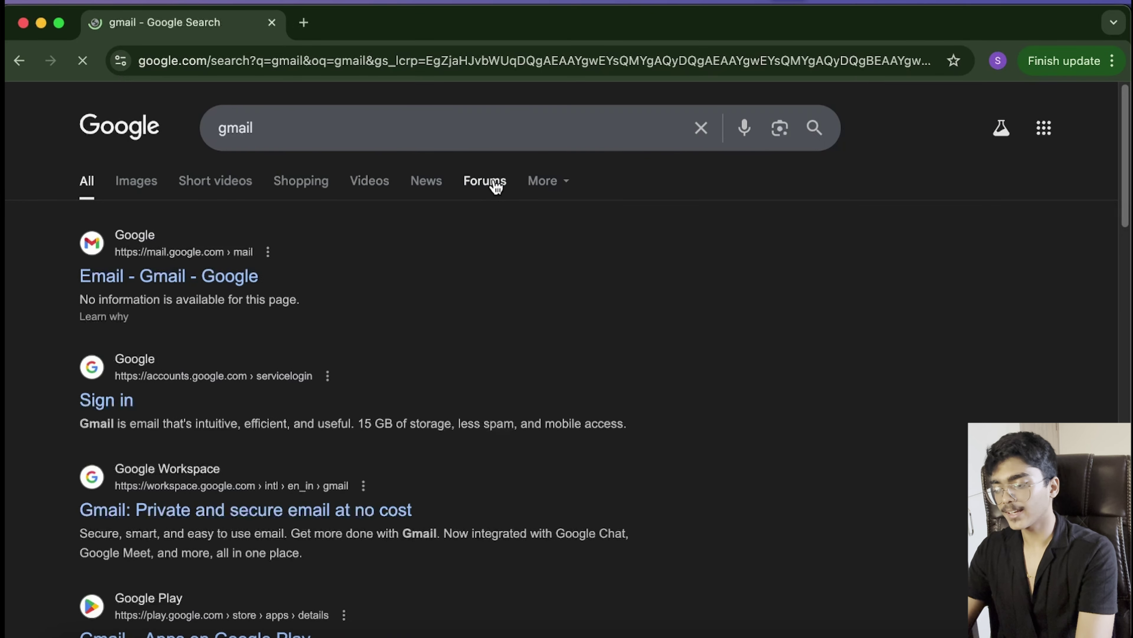
{"action": "left_click", "coordinate": [174, 281]}
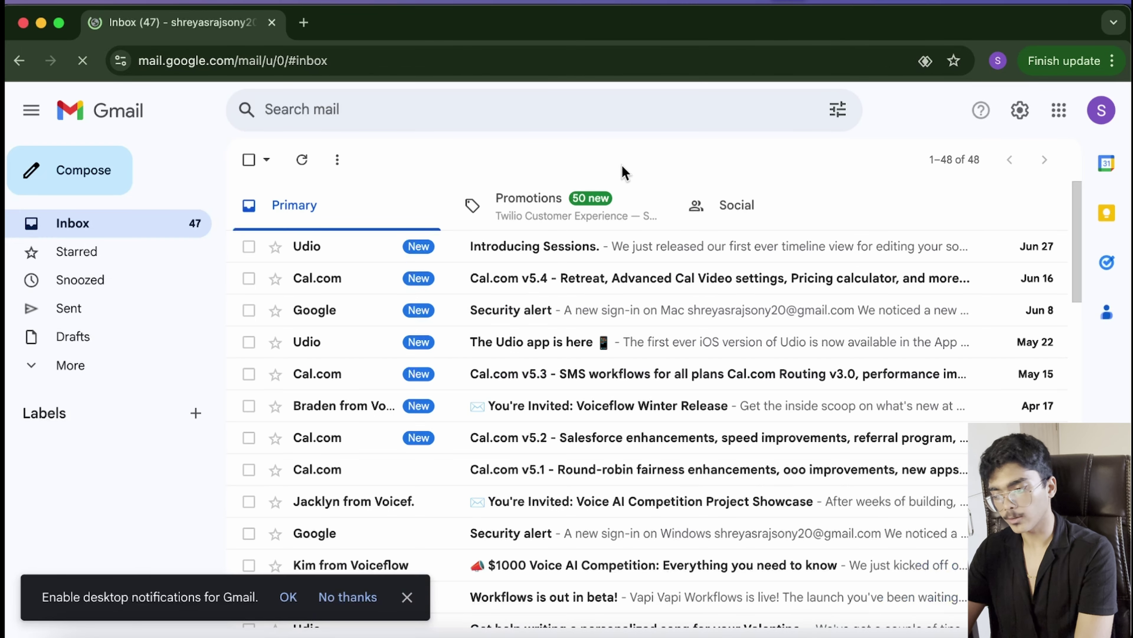
Show the Gmail account details, highlight the signed-in email address, and close the details.
{"action": "left_click", "coordinate": [1100, 111]}
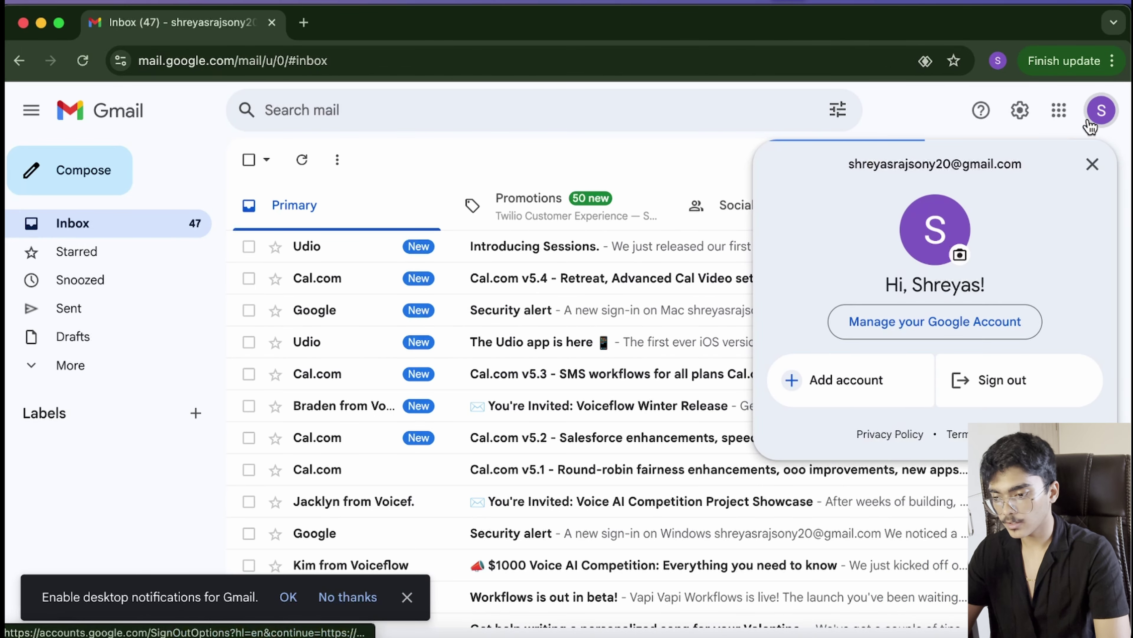
{"action": "left_click_drag", "start_coordinate": [843, 172], "coordinate": [1027, 177]}
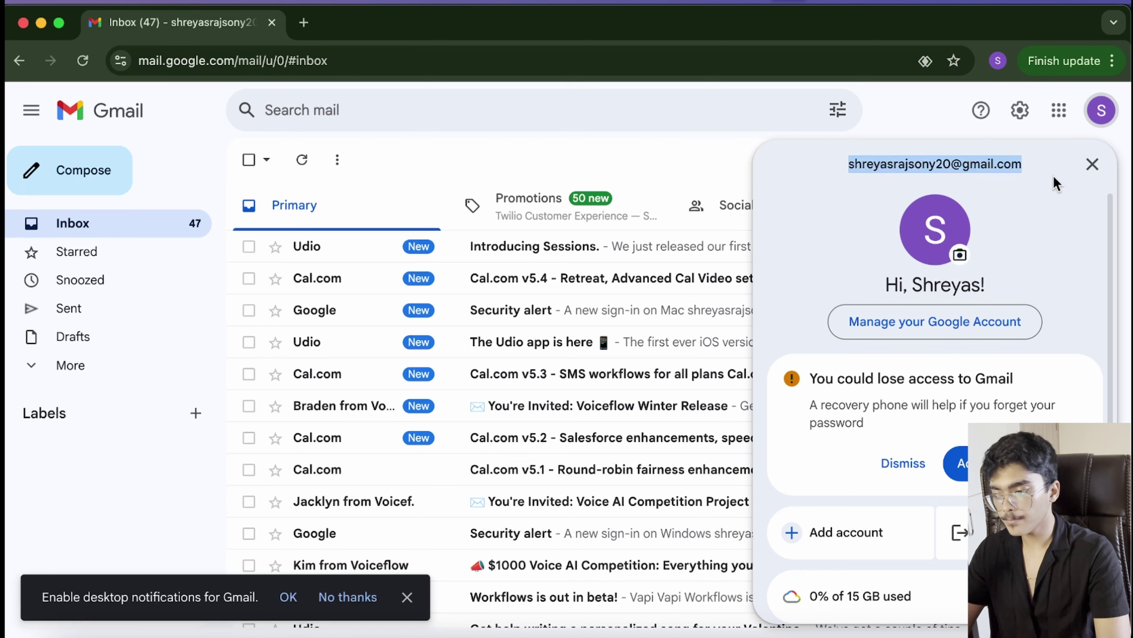
{"action": "left_click", "coordinate": [691, 154]}
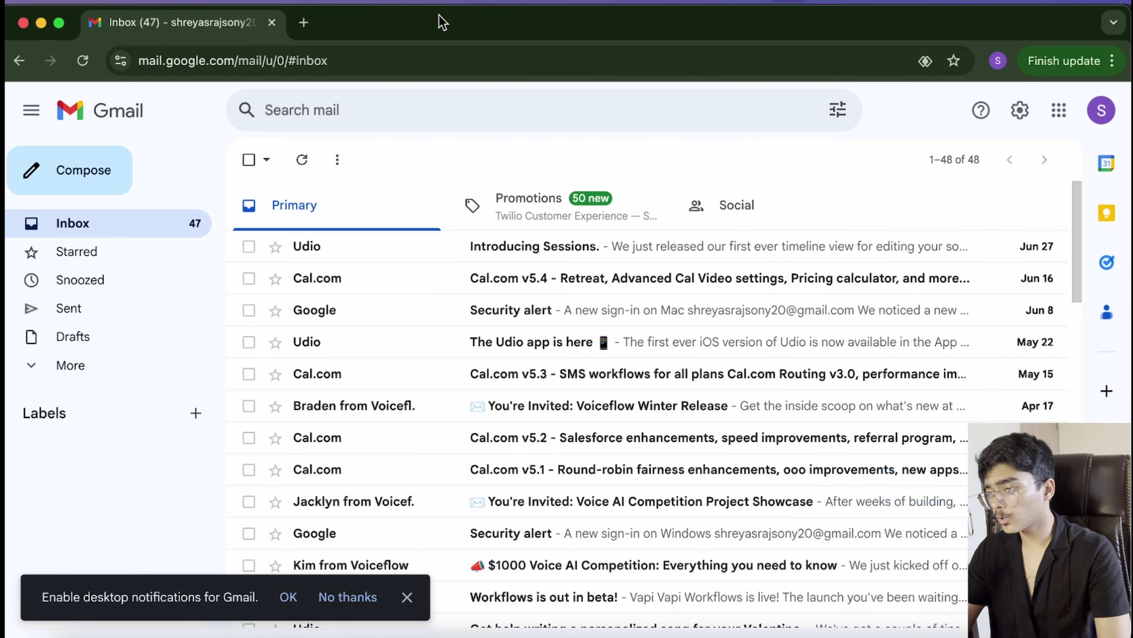
Search the web for the Urban VPN extension in a new tab and open its Chrome Web Store page.
{"action": "left_click", "coordinate": [303, 22]}
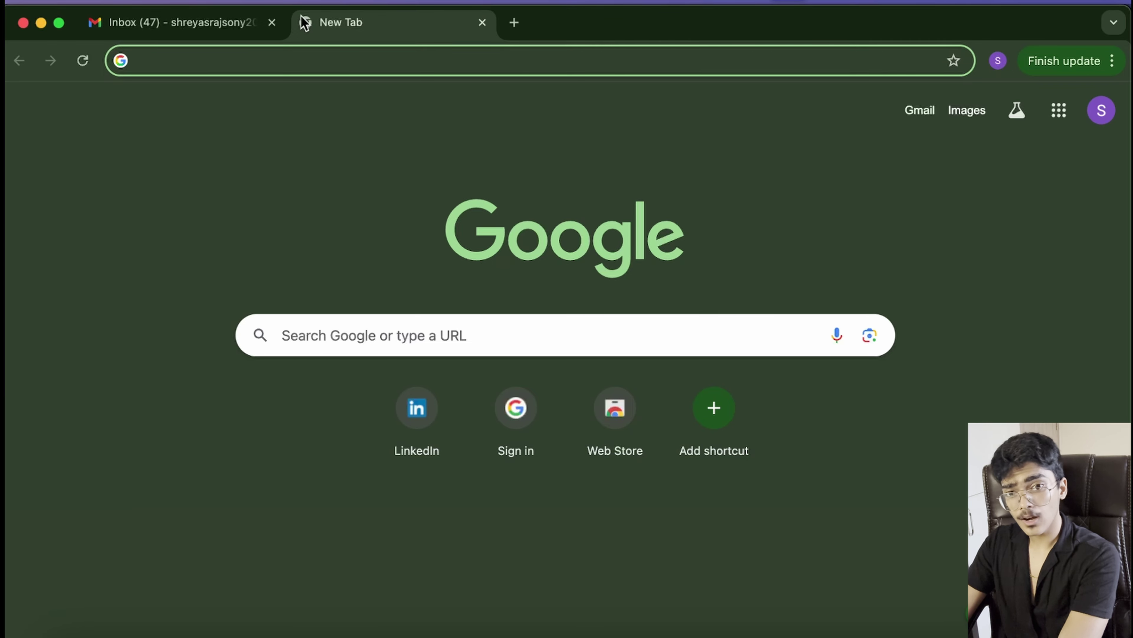
{"action": "type", "text": "urban v"}
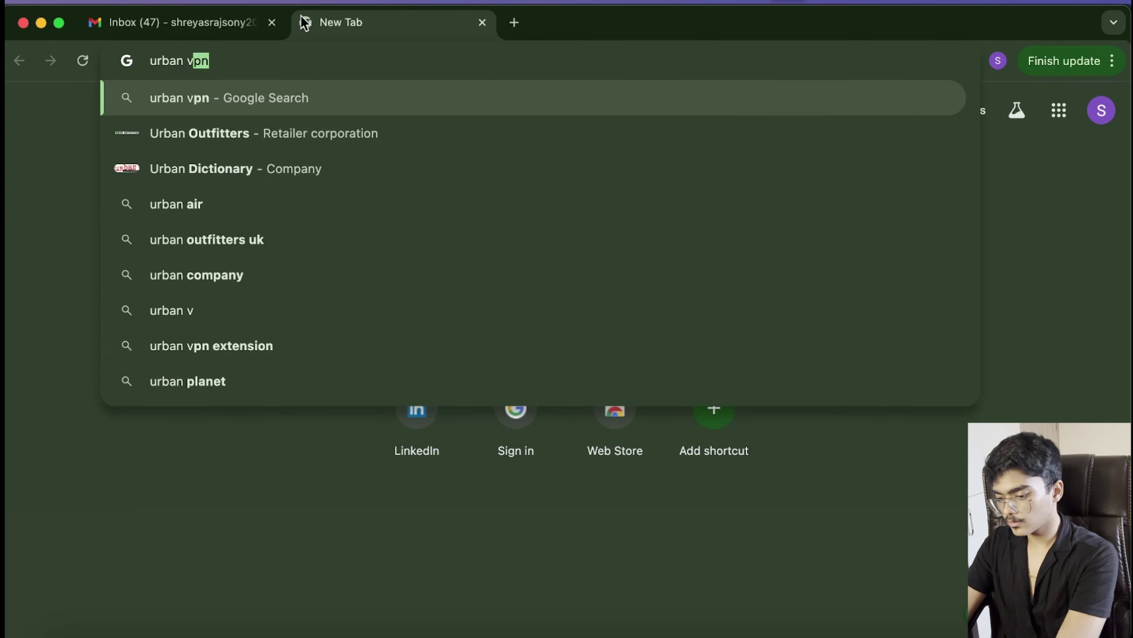
{"action": "type", "text": "pn extenison"}
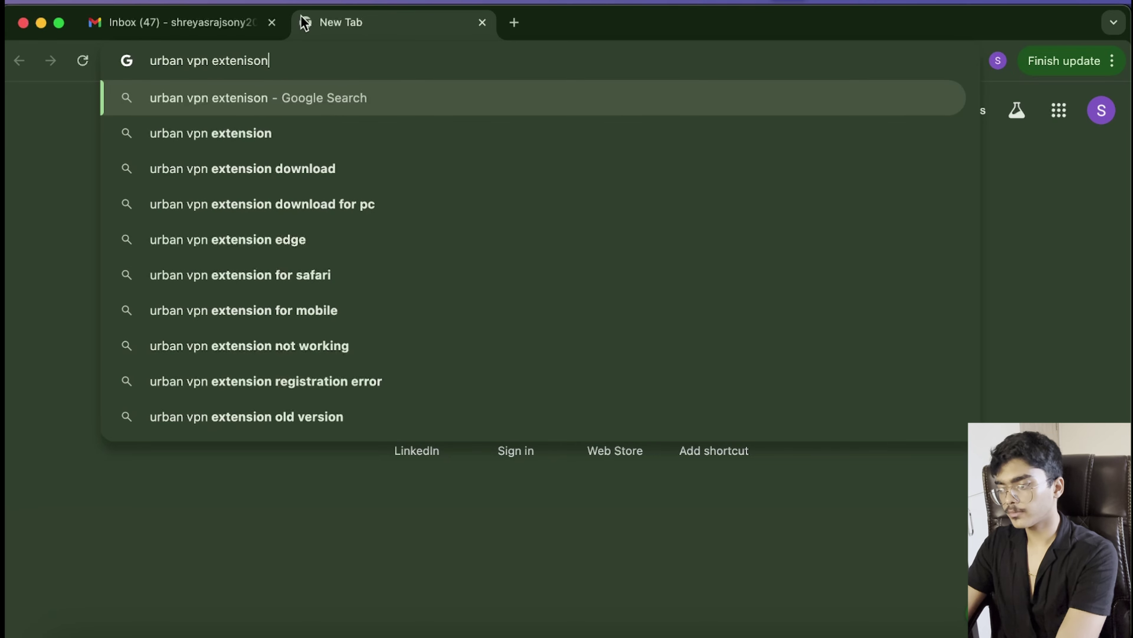
{"action": "key", "text": "Return"}
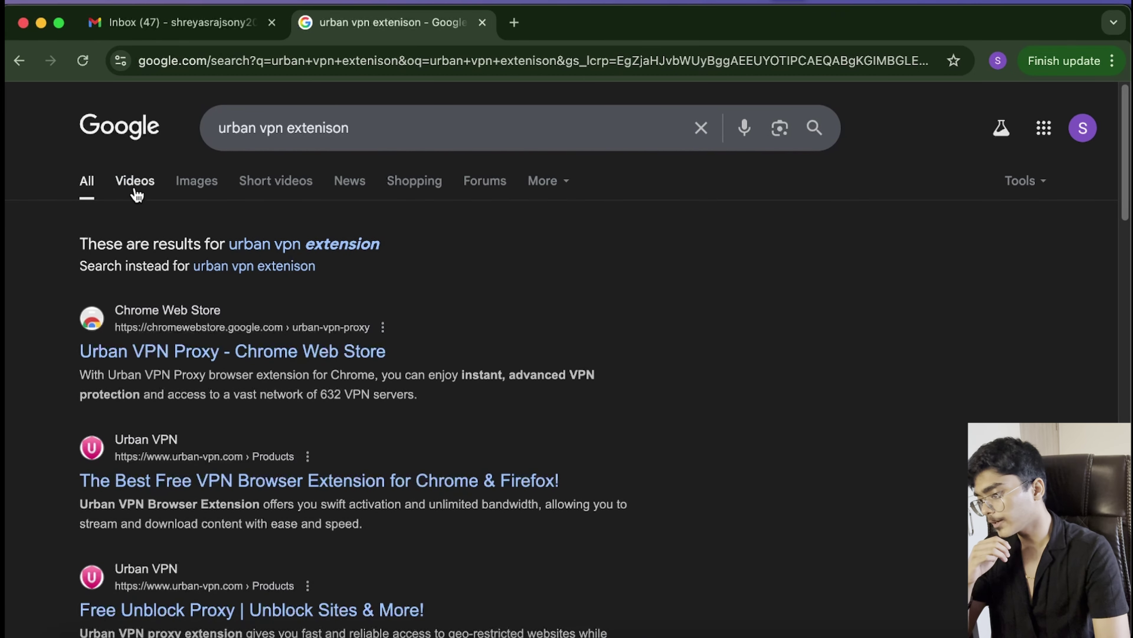
{"action": "left_click", "coordinate": [232, 358]}
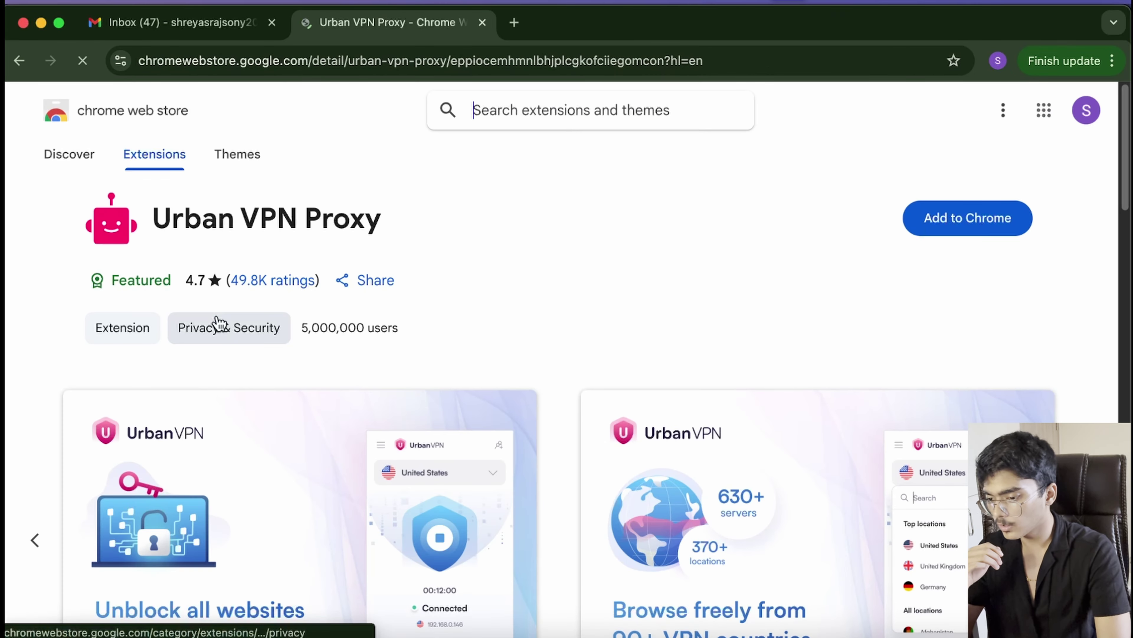
Add the Urban VPN Proxy extension to Chrome and dismiss the installation notice.
{"action": "left_click", "coordinate": [1006, 221]}
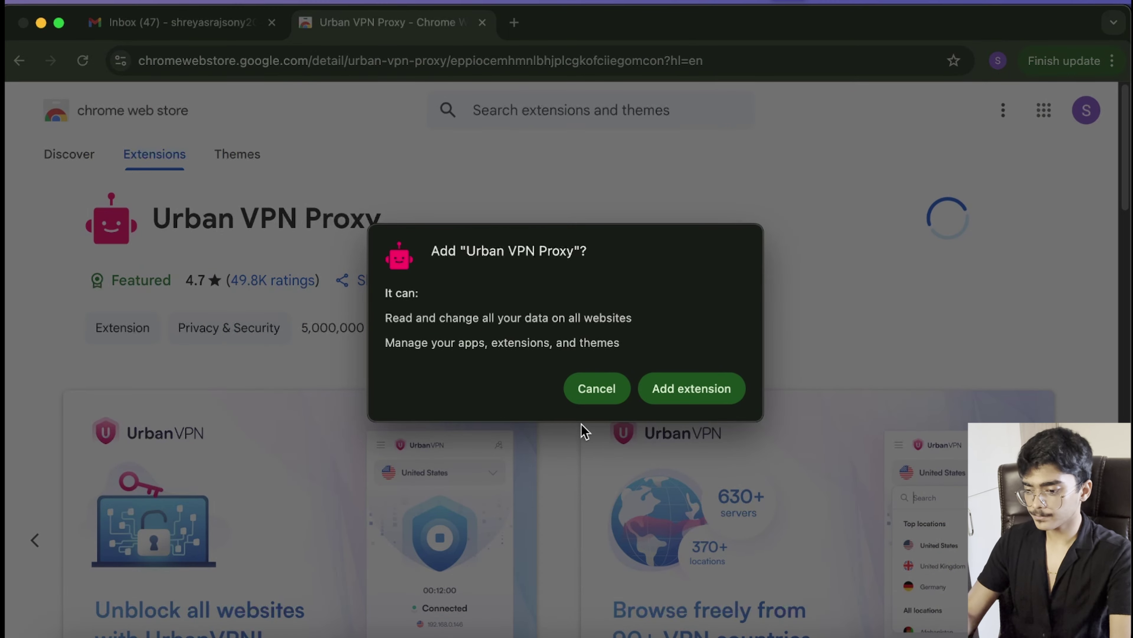
{"action": "left_click", "coordinate": [692, 389]}
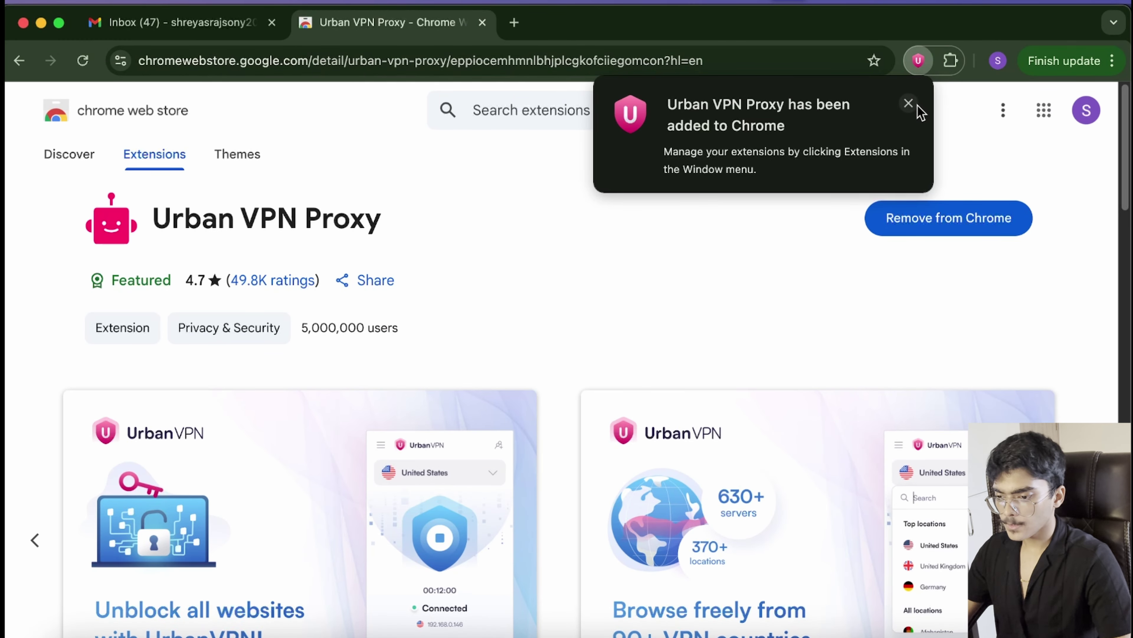
{"action": "left_click", "coordinate": [909, 104]}
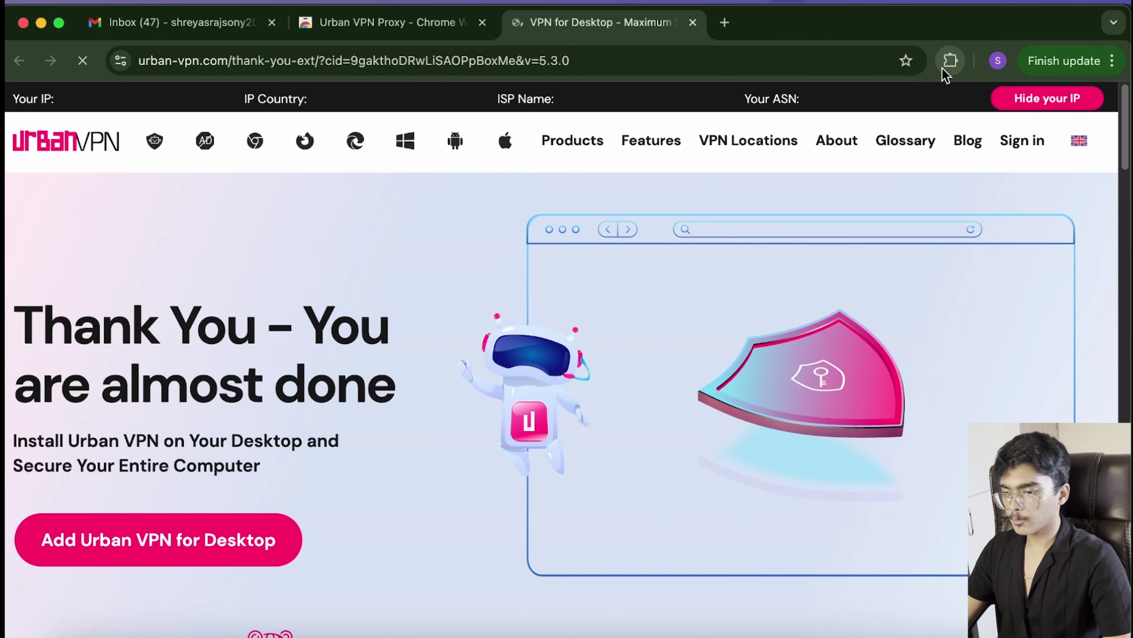
Open the Urban VPN Proxy extension and connect it to the United States (USA) location.
{"action": "left_click", "coordinate": [941, 62]}
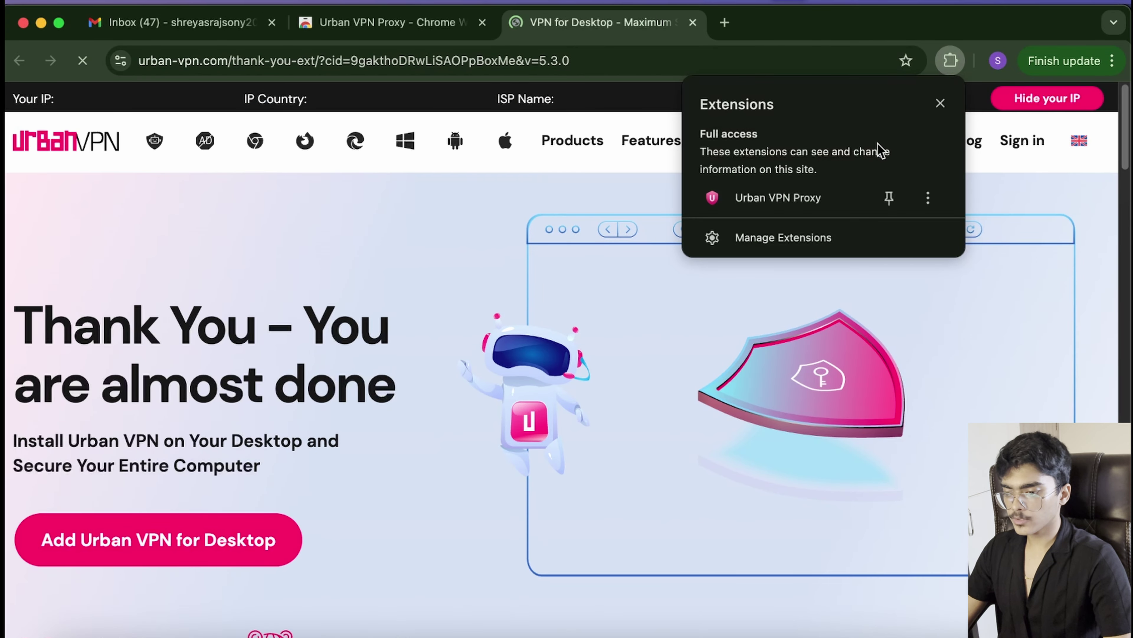
{"action": "left_click", "coordinate": [800, 201]}
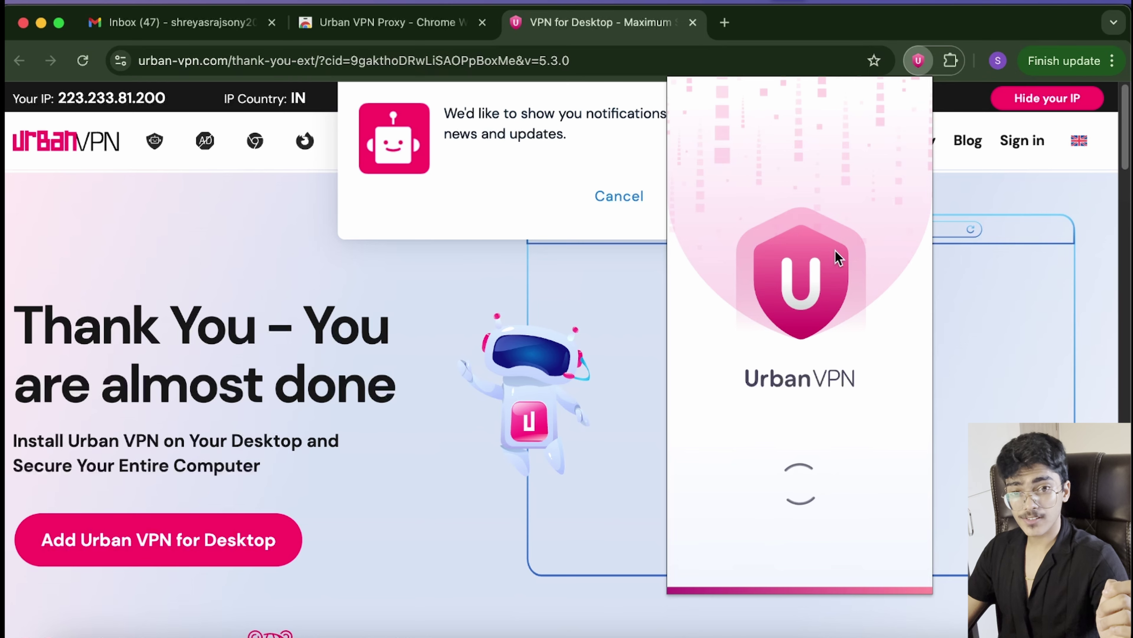
{"action": "left_click", "coordinate": [772, 564]}
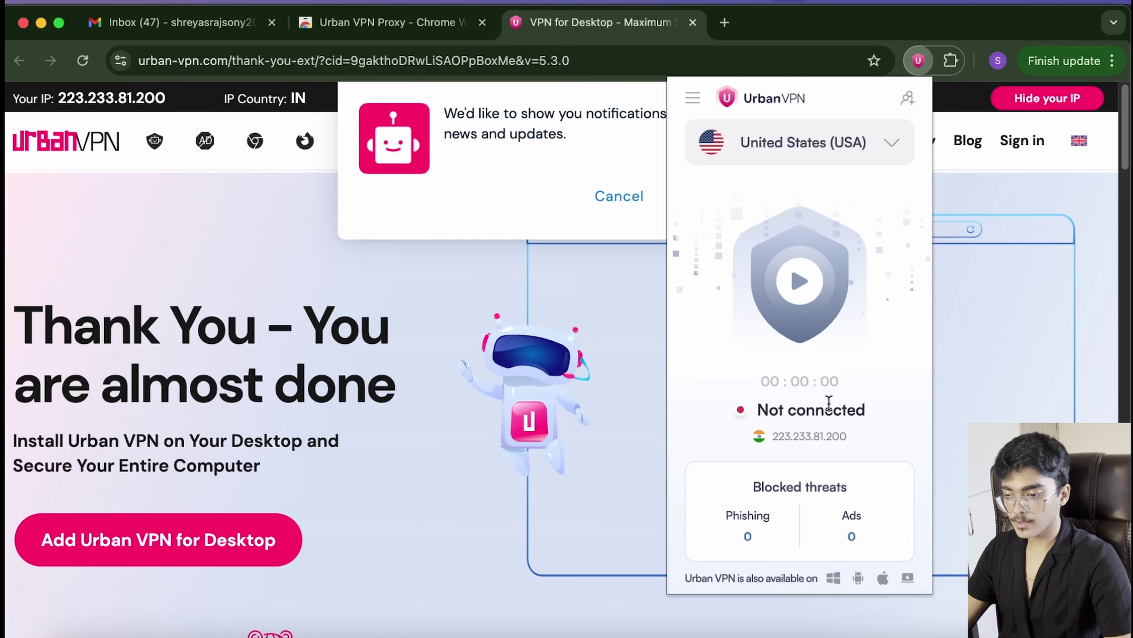
{"action": "left_click", "coordinate": [819, 147]}
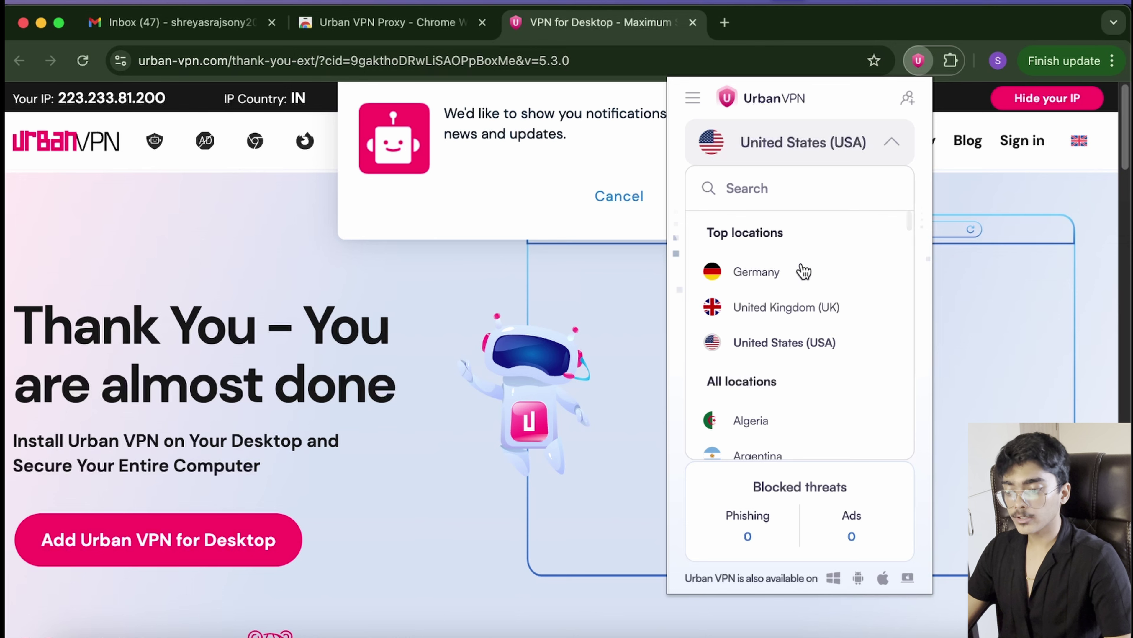
{"action": "left_click", "coordinate": [802, 344]}
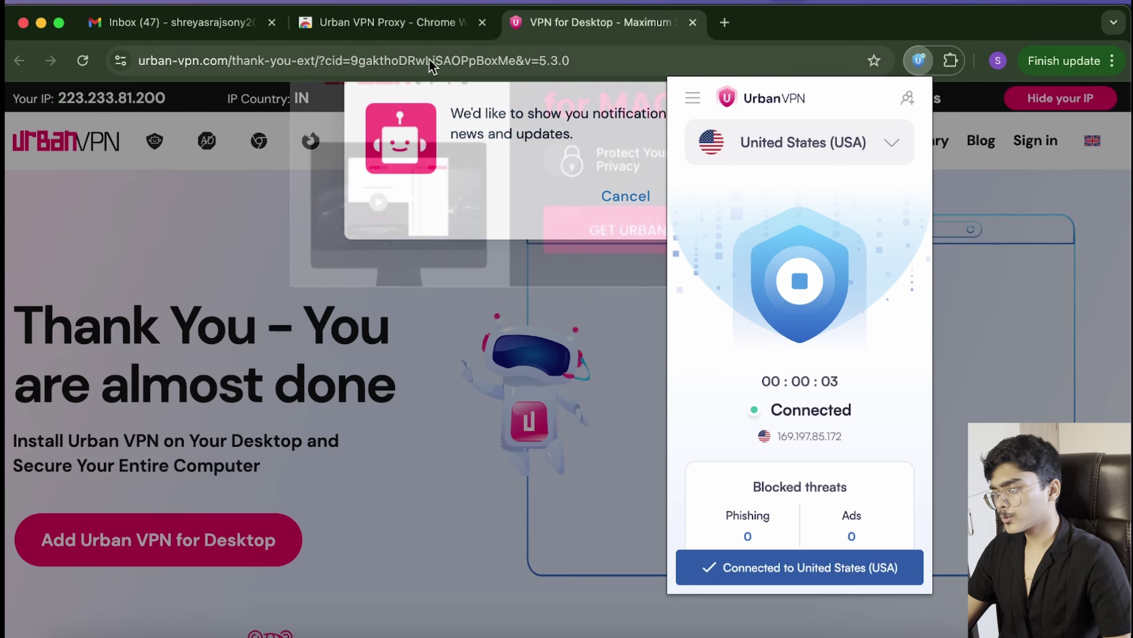
Search for google skill boost in a new tab and open the Google Cloud Skills Boost site.
{"action": "left_click", "coordinate": [724, 23]}
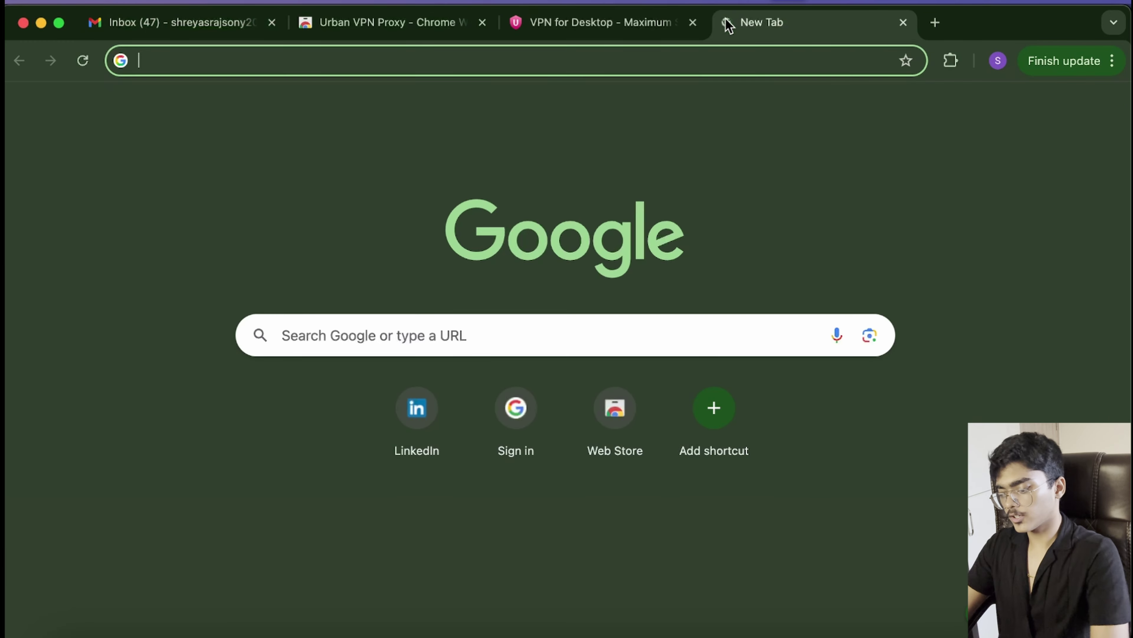
{"action": "type", "text": "google sk"}
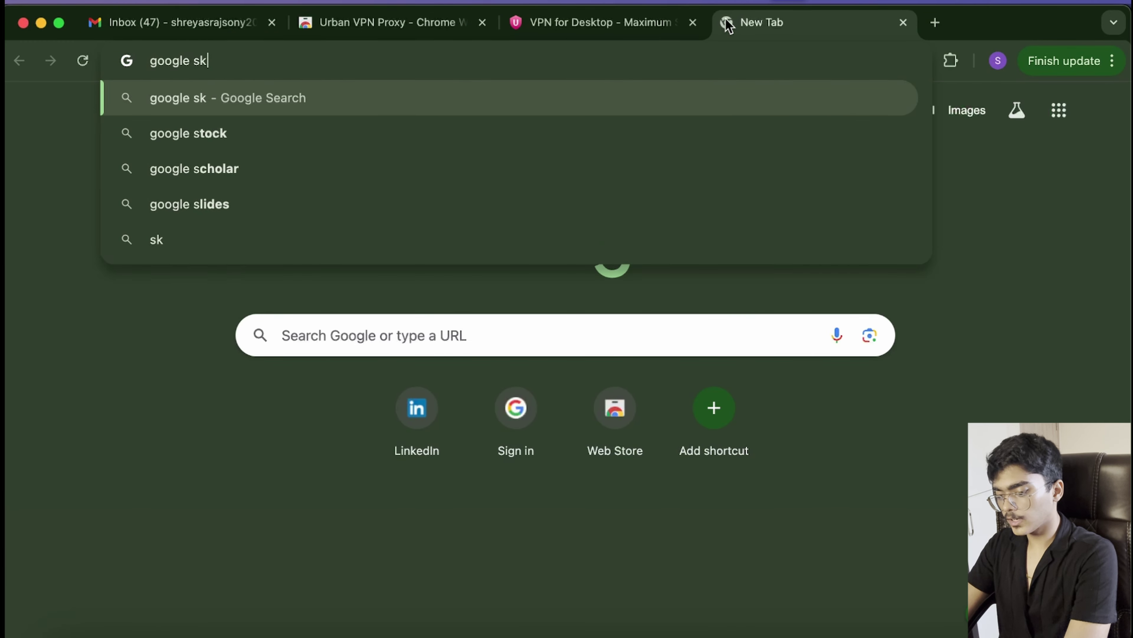
{"action": "type", "text": "ill boost"}
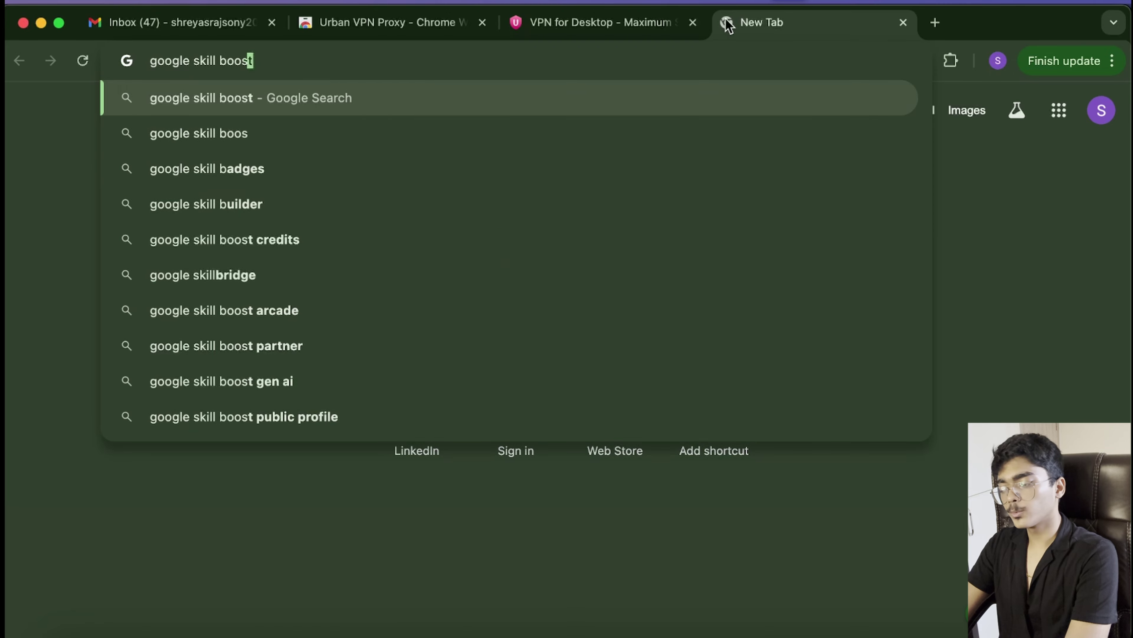
{"action": "key", "text": "Return"}
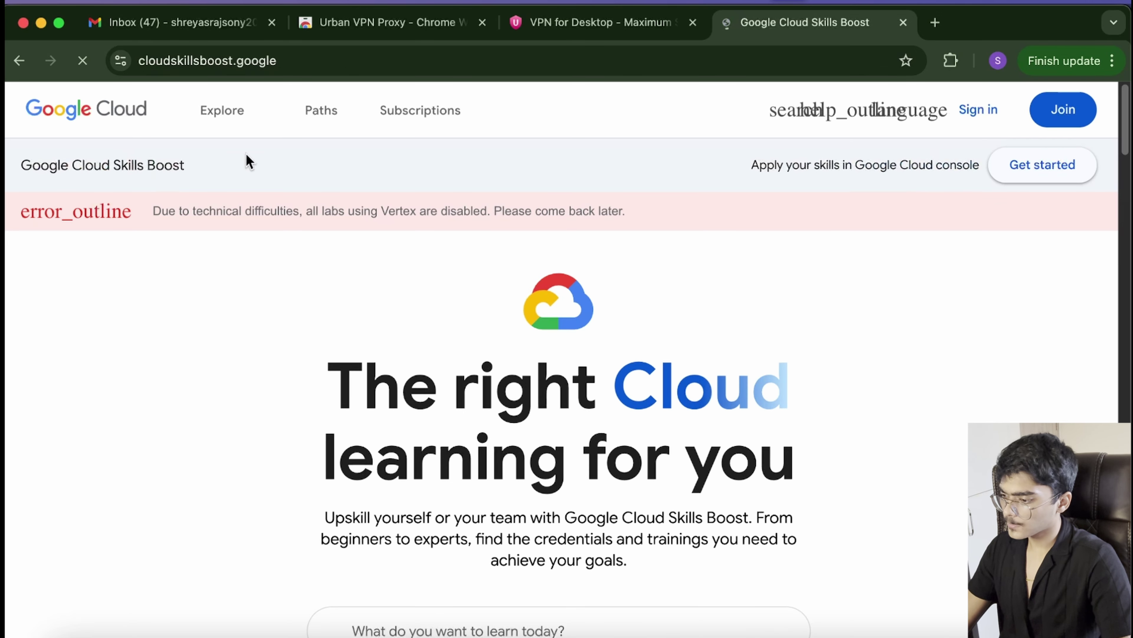
Browse the Google Cloud Skills Boost learning catalog and open the lab A Tour of Google Cloud Sustainability.
{"action": "left_click", "coordinate": [223, 115]}
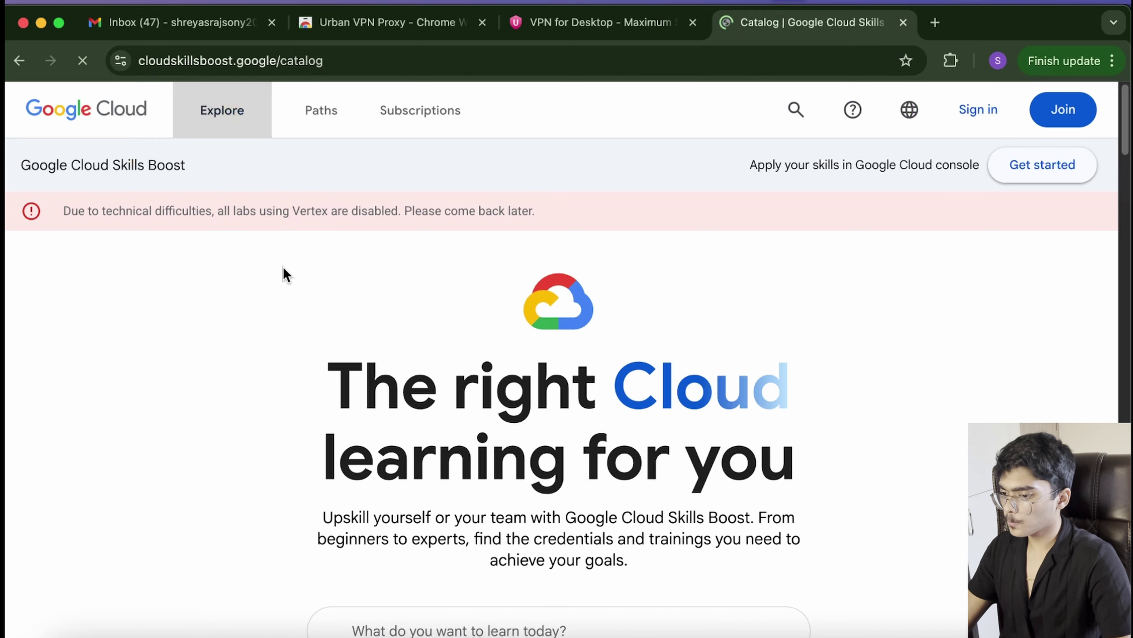
{"action": "scroll", "coordinate": [363, 378], "scroll_direction": "down", "scroll_amount": 15}
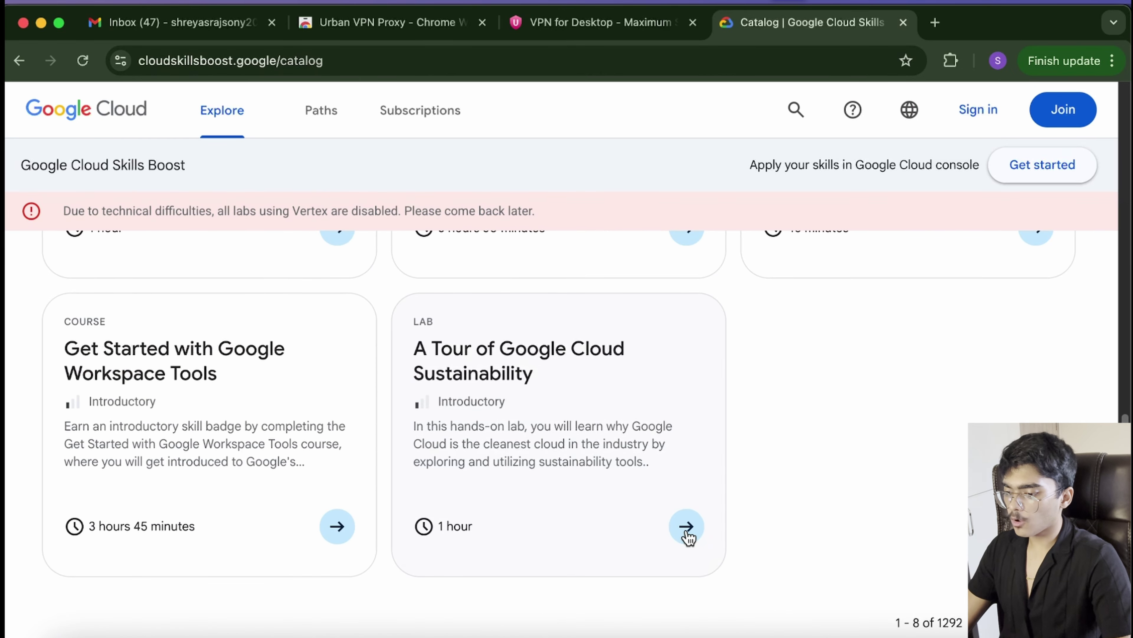
{"action": "scroll", "coordinate": [450, 359], "scroll_direction": "up", "scroll_amount": 15}
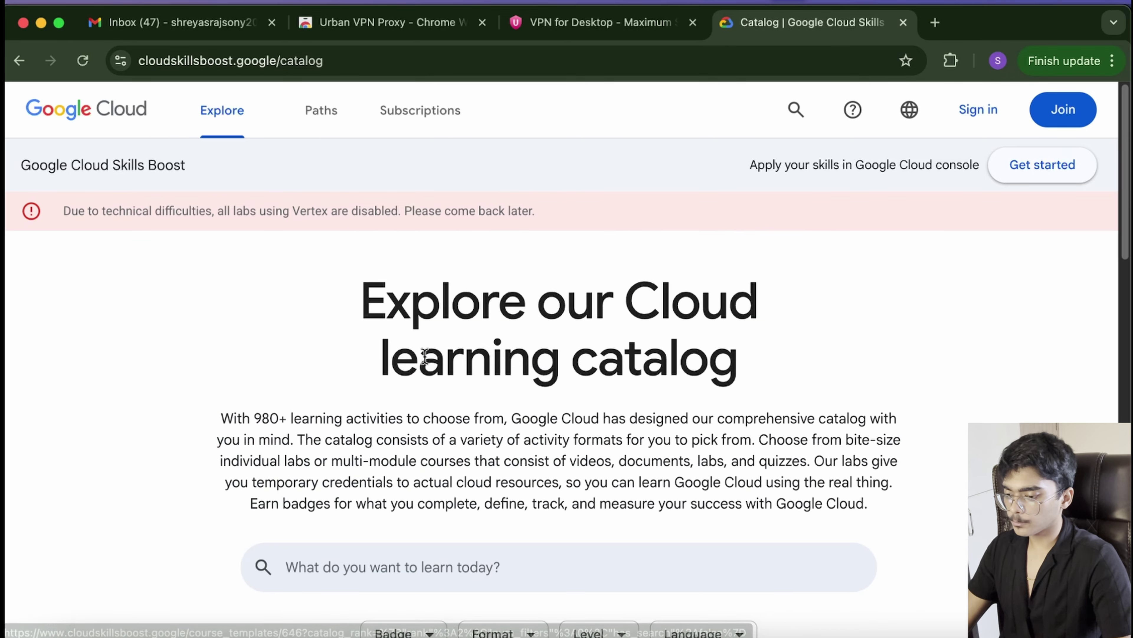
{"action": "scroll", "coordinate": [403, 350], "scroll_direction": "down", "scroll_amount": 10}
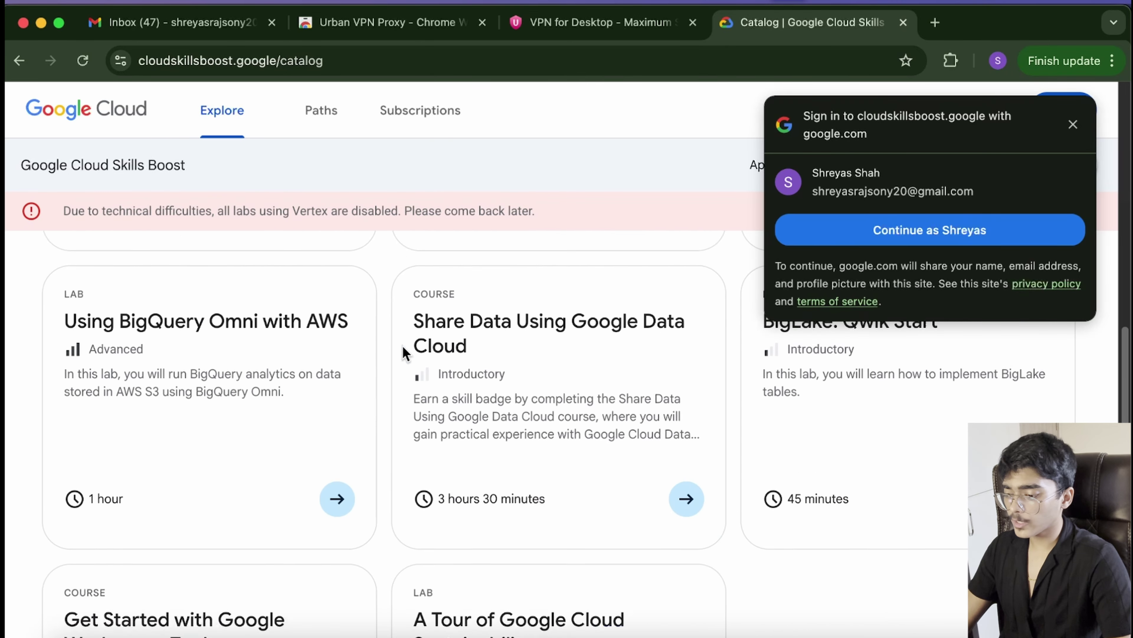
{"action": "scroll", "coordinate": [402, 345], "scroll_direction": "down", "scroll_amount": 5}
{"action": "left_click", "coordinate": [680, 467]}
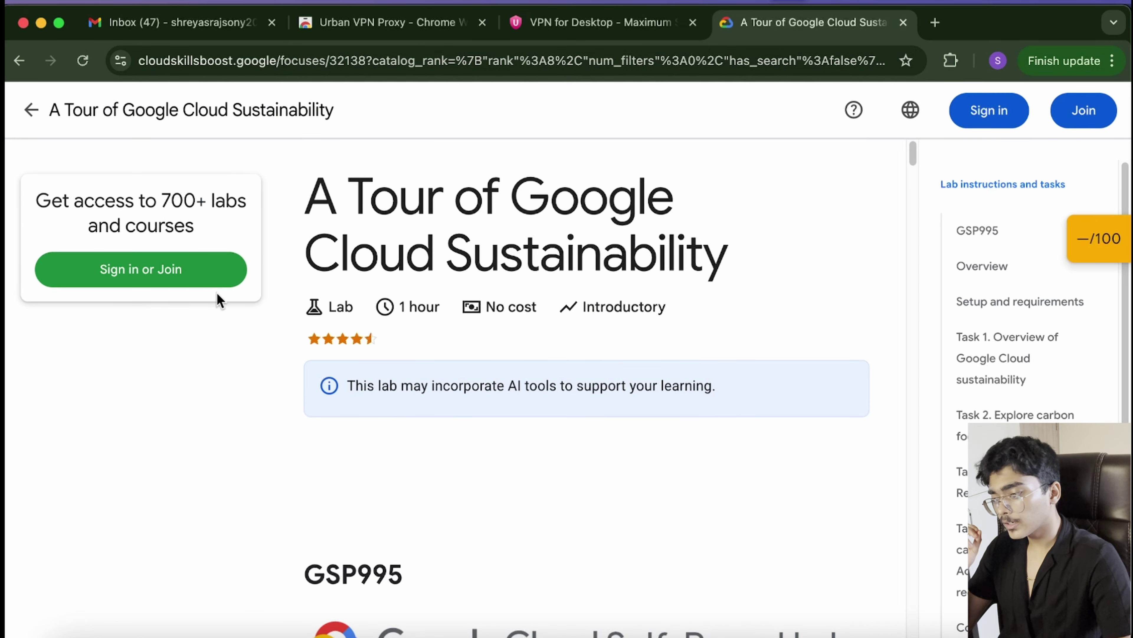
Join Google Cloud Skills Boost from the lab page by signing in with the existing Google account.
{"action": "left_click", "coordinate": [220, 278]}
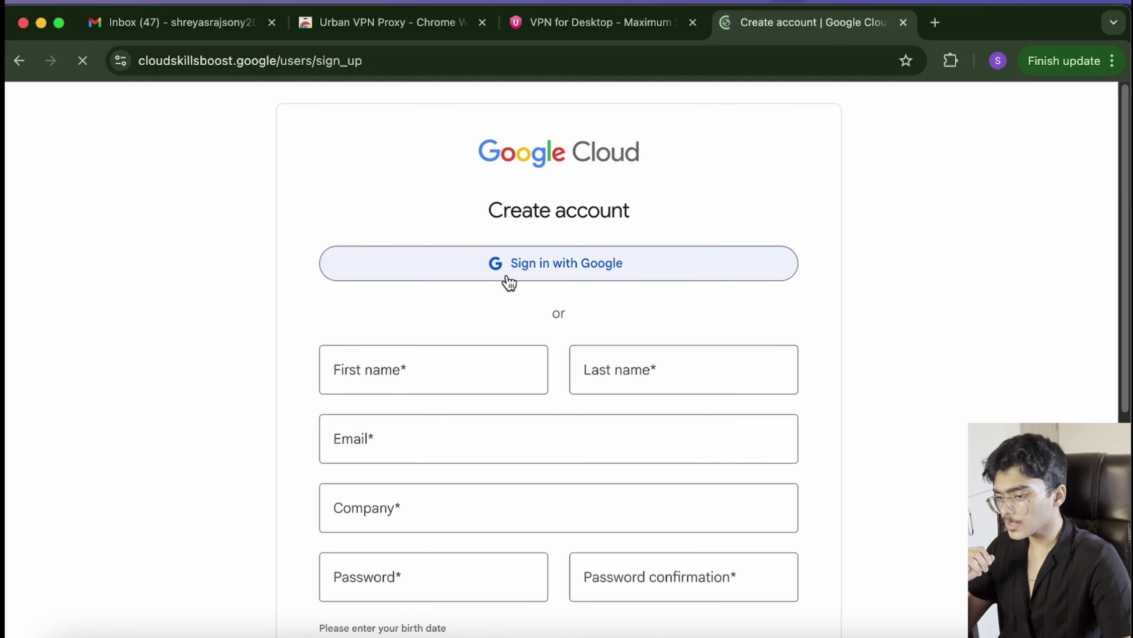
{"action": "left_click", "coordinate": [518, 272]}
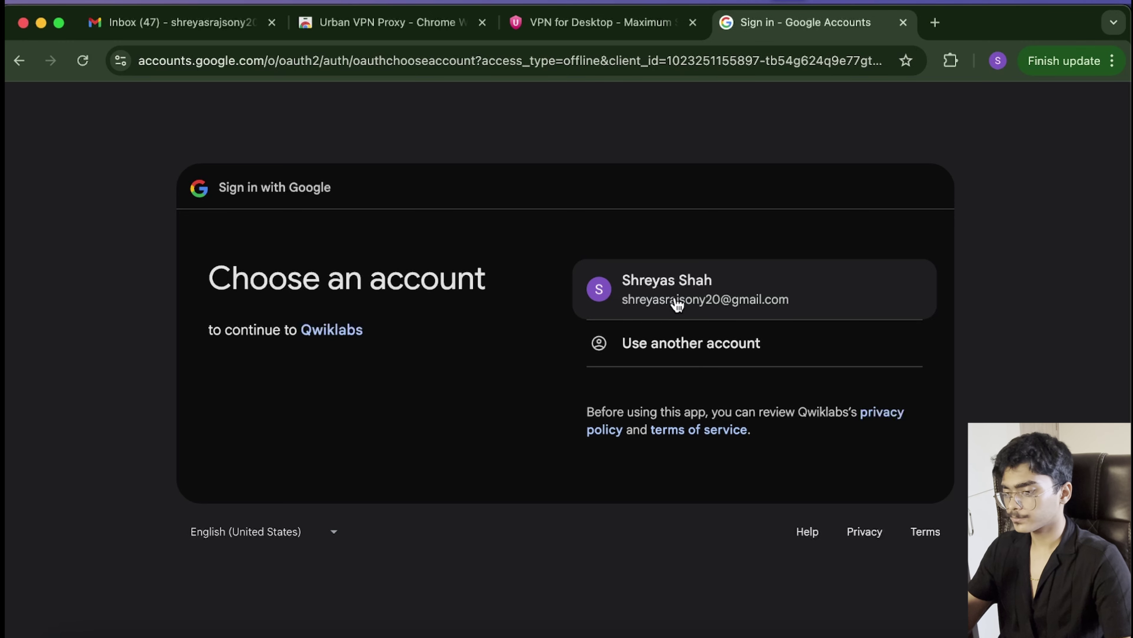
{"action": "left_click", "coordinate": [677, 304]}
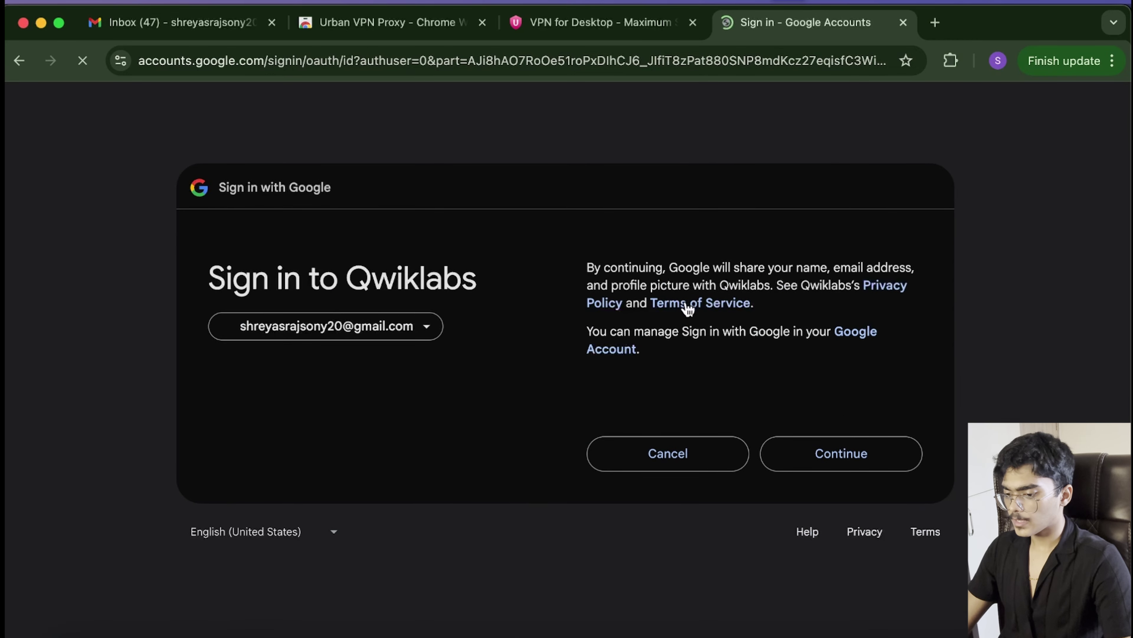
{"action": "left_click", "coordinate": [805, 454]}
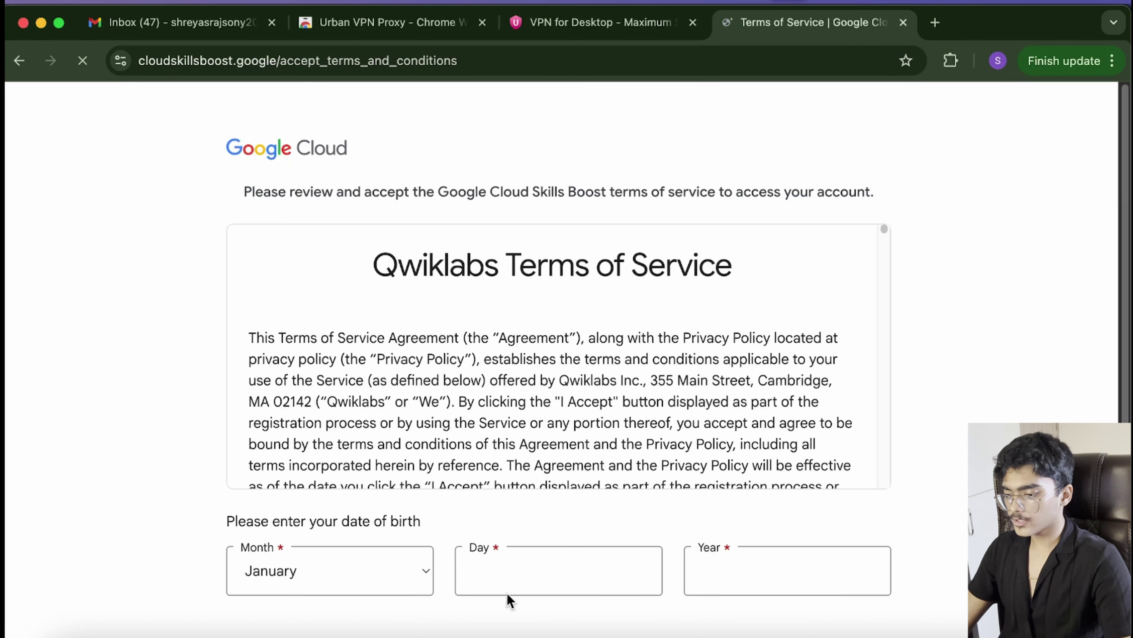
Fill in the day and year of the date of birth on the Qwiklabs terms of service page.
{"action": "left_click", "coordinate": [531, 575]}
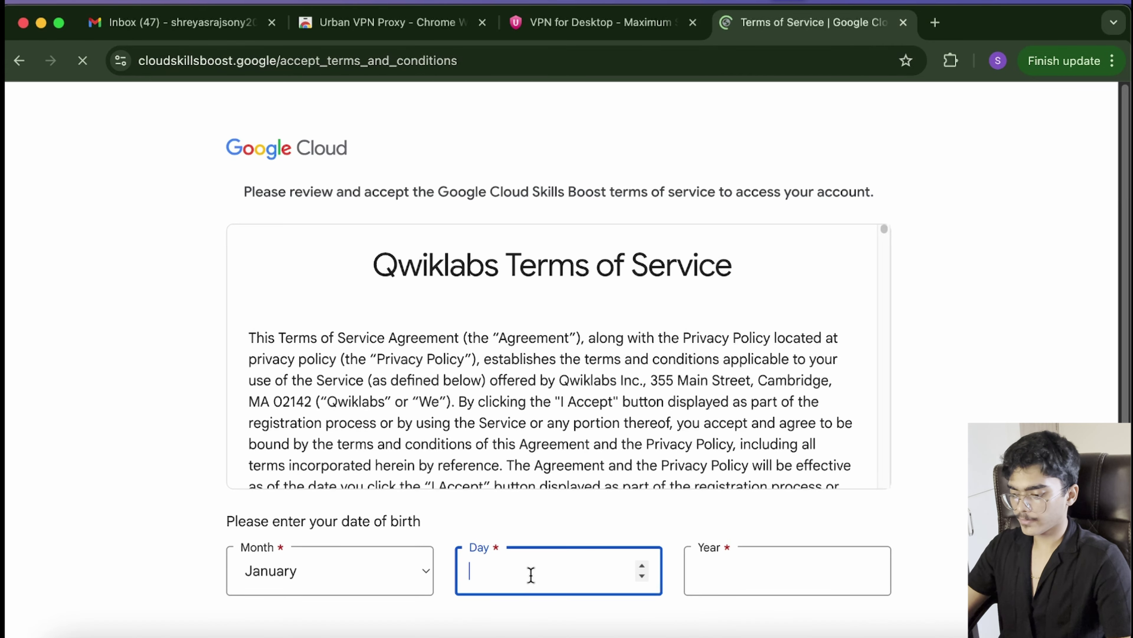
{"action": "type", "text": "12"}
{"action": "left_click", "coordinate": [726, 584]}
{"action": "type", "text": "1999"}
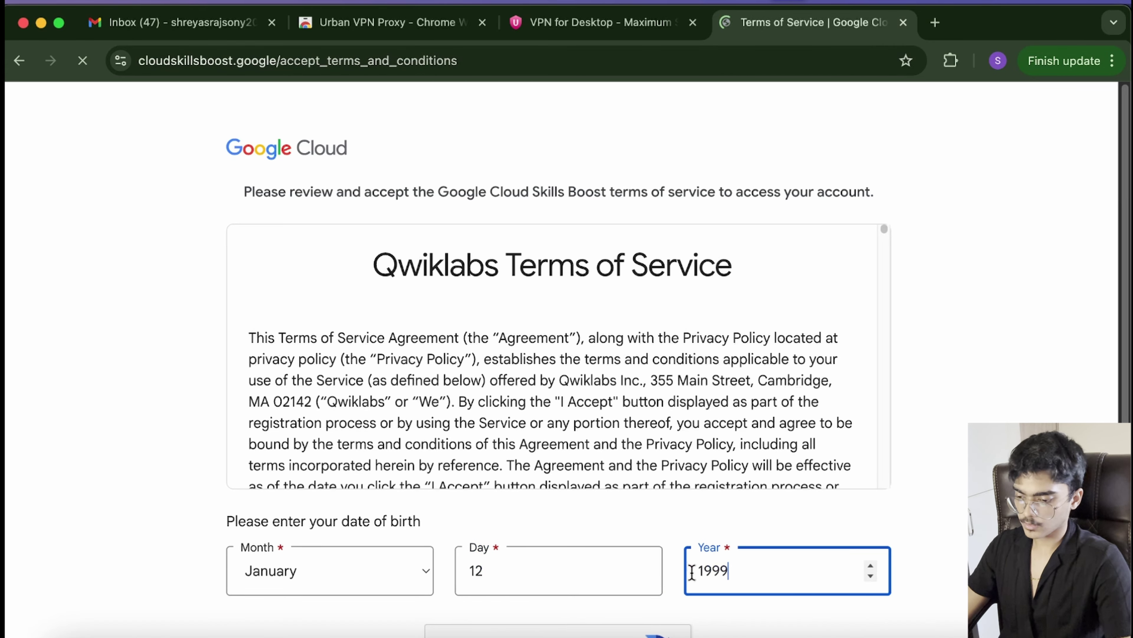
Complete the reCAPTCHA motorcycle image challenge and accept the Qwiklabs Terms of Service.
{"action": "scroll", "coordinate": [691, 572], "scroll_direction": "down", "scroll_amount": 5}
{"action": "left_click", "coordinate": [450, 516]}
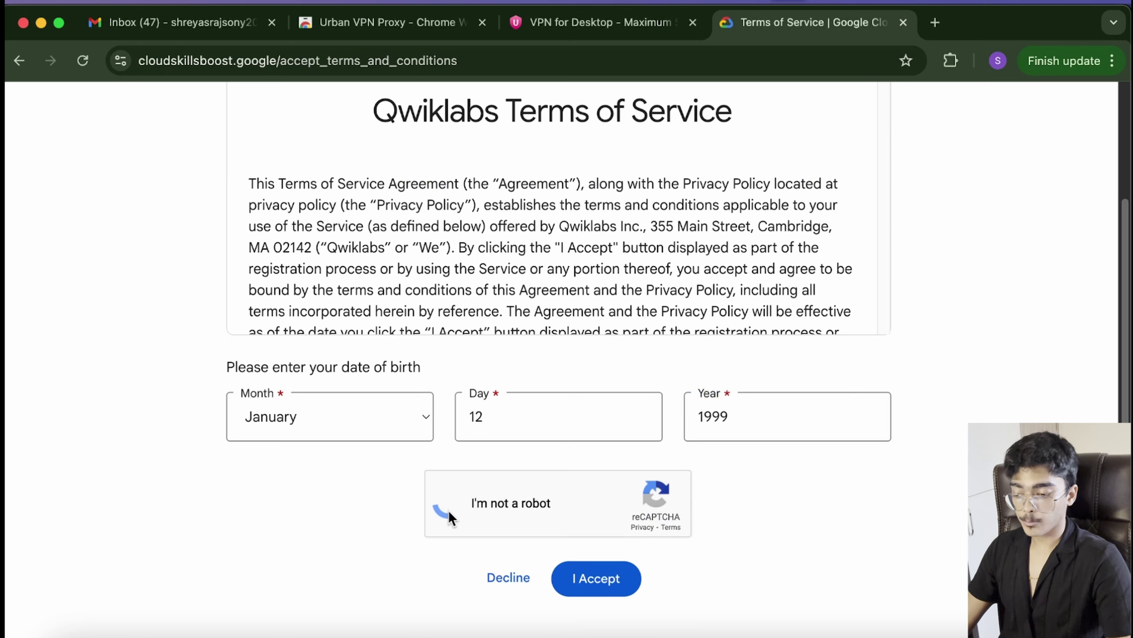
{"action": "left_click", "coordinate": [584, 478]}
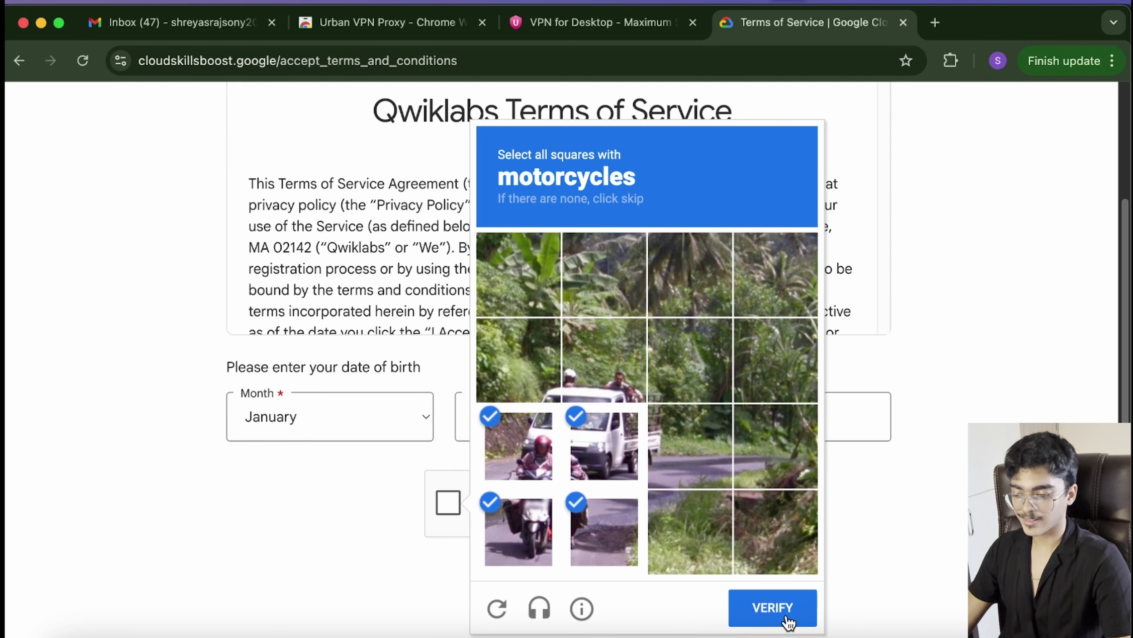
{"action": "left_click", "coordinate": [773, 608]}
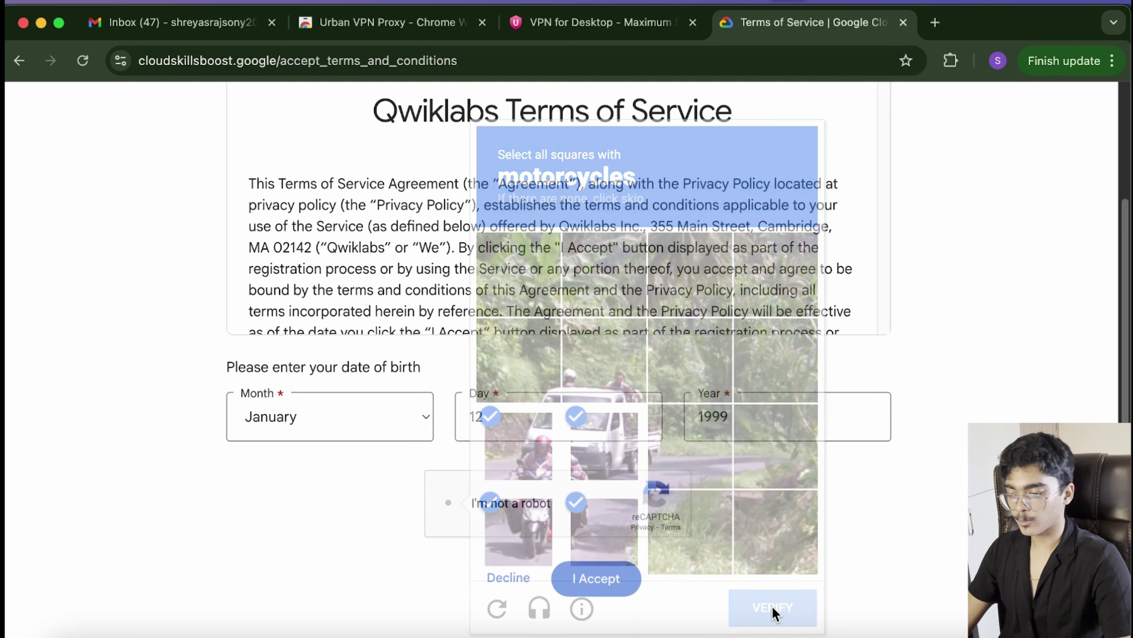
{"action": "left_click", "coordinate": [588, 579]}
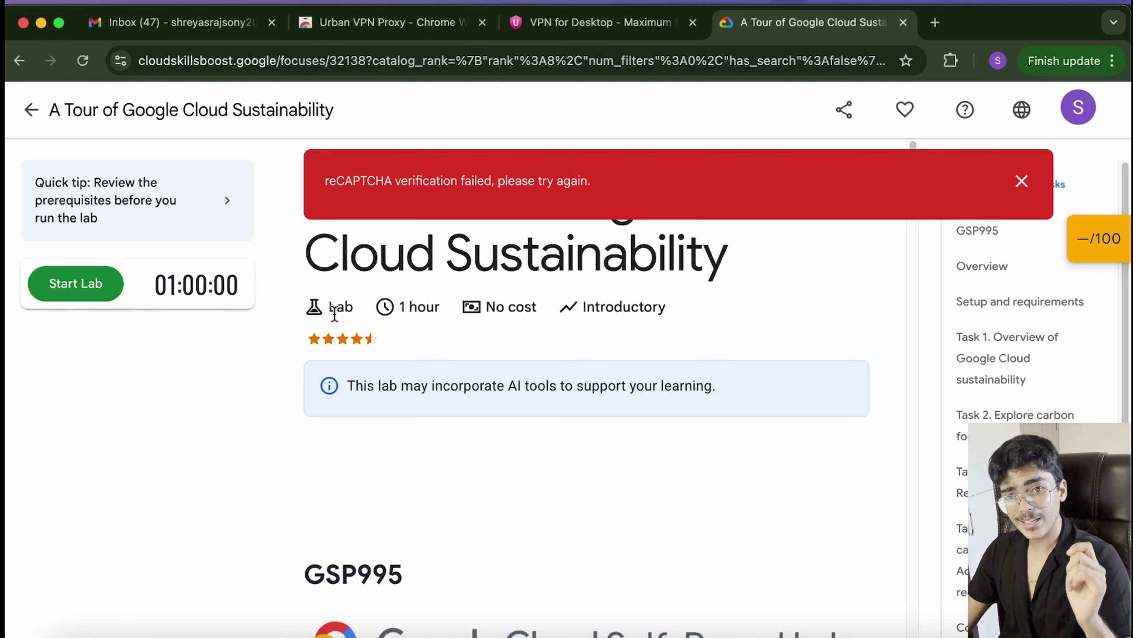
Start the lab A Tour of Google Cloud Sustainability, dismissing the error banner and solving the reCAPTCHA car image challenge.
{"action": "left_click", "coordinate": [79, 293]}
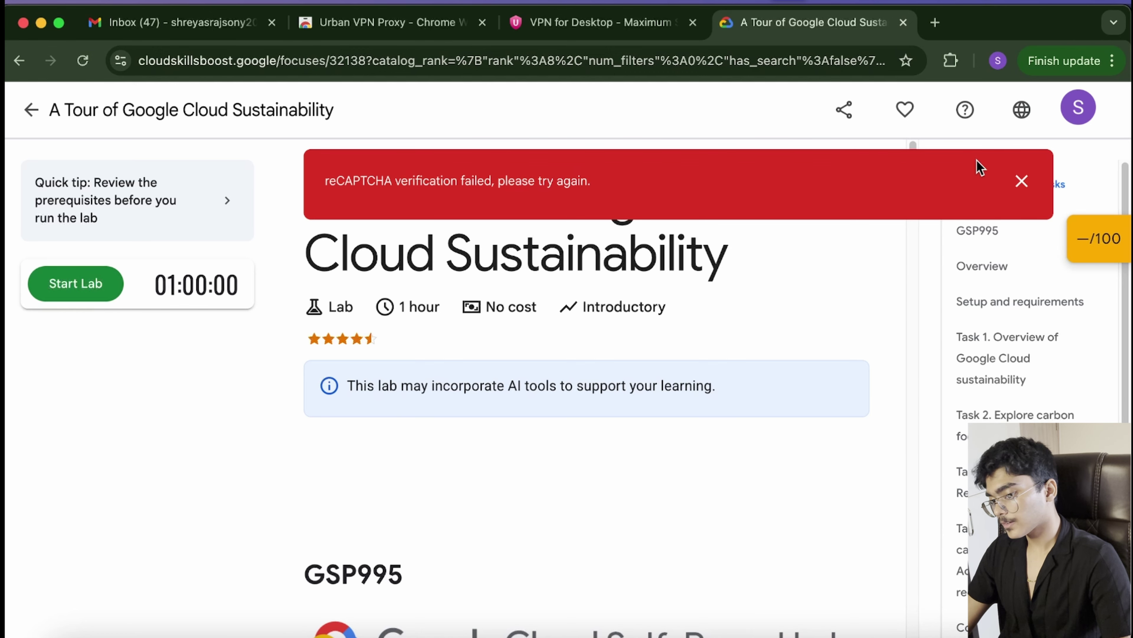
{"action": "left_click", "coordinate": [1022, 181]}
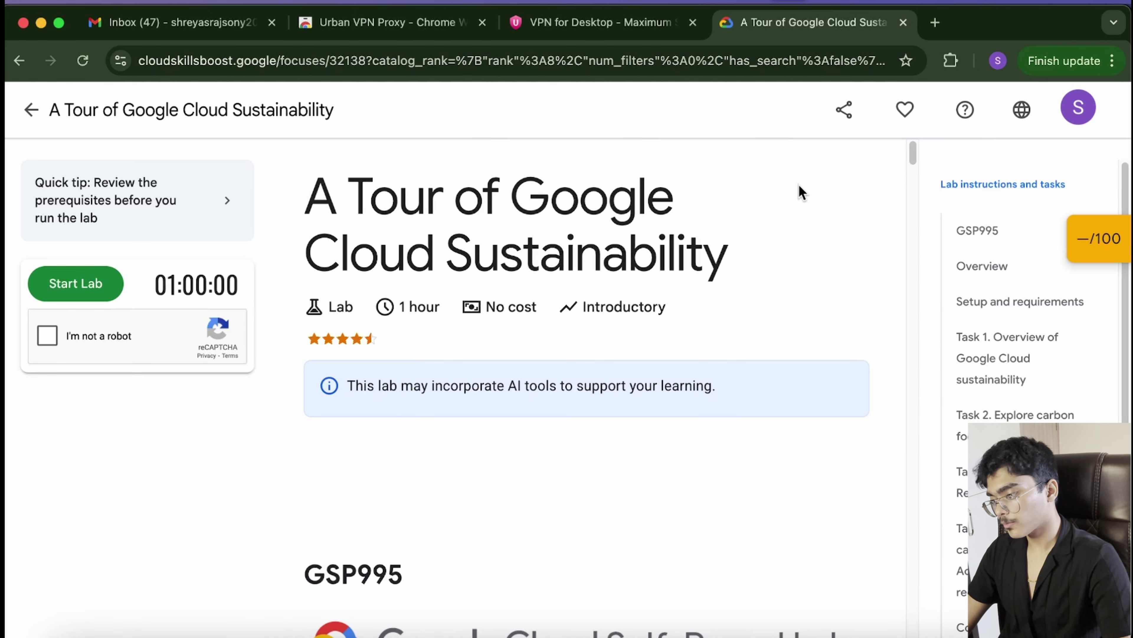
{"action": "left_click", "coordinate": [39, 336]}
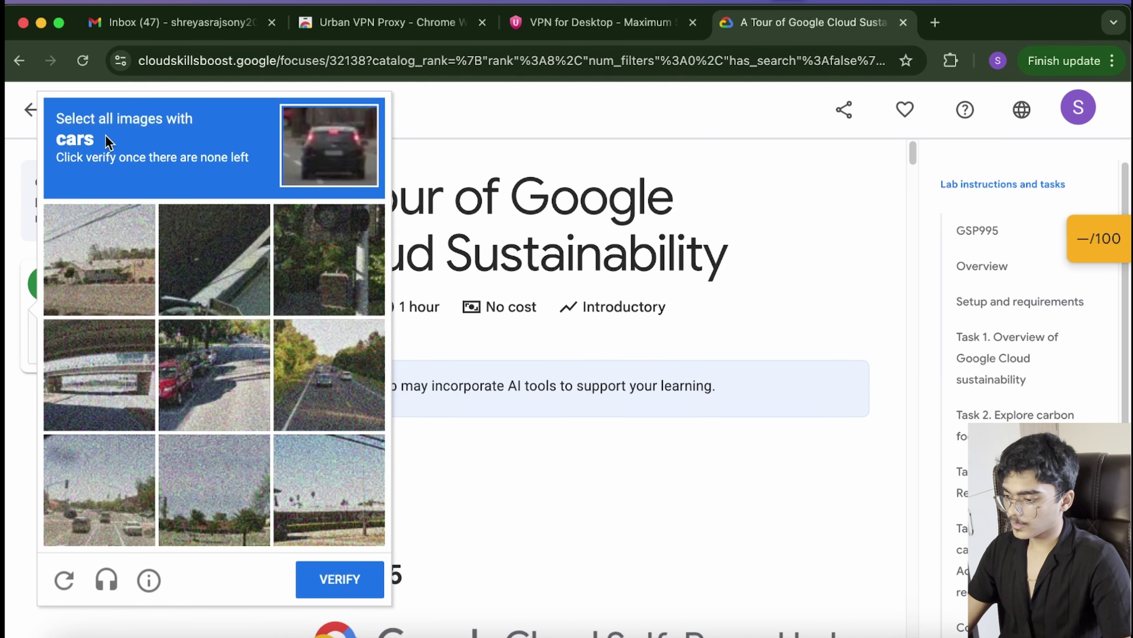
{"action": "left_click", "coordinate": [201, 376]}
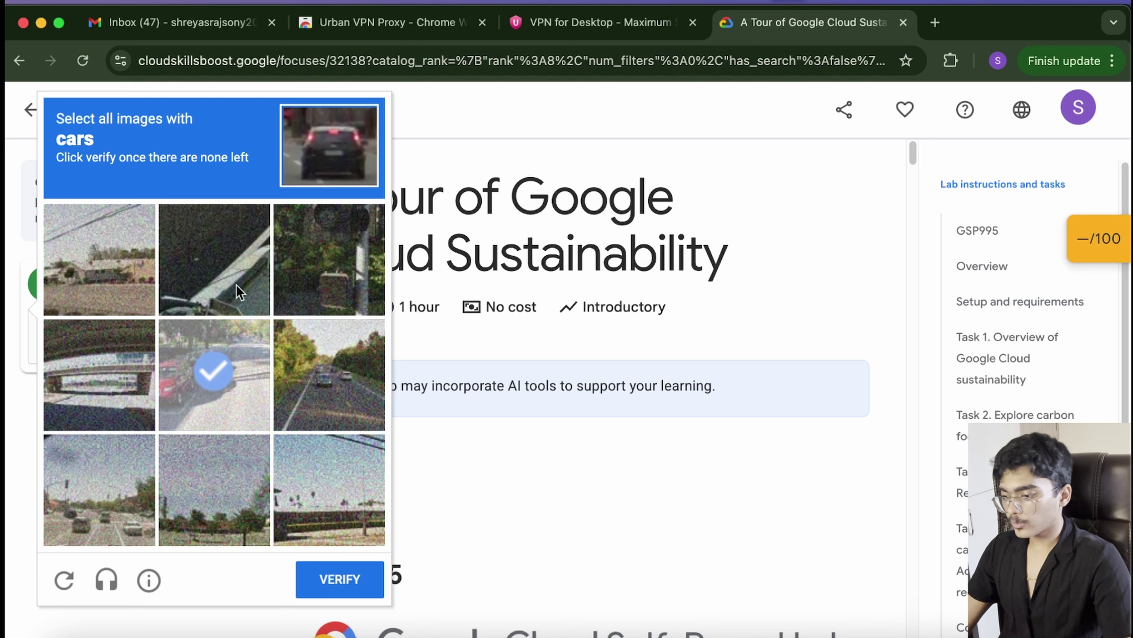
{"action": "left_click", "coordinate": [317, 374]}
{"action": "left_click", "coordinate": [117, 518]}
{"action": "left_click", "coordinate": [202, 415]}
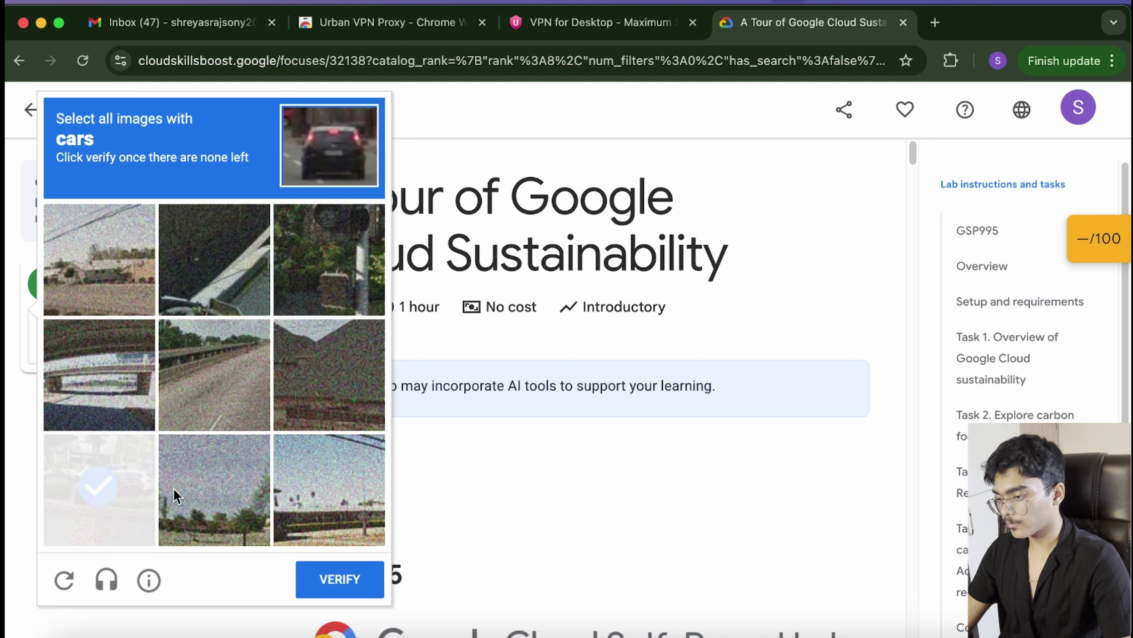
{"action": "left_click", "coordinate": [324, 579]}
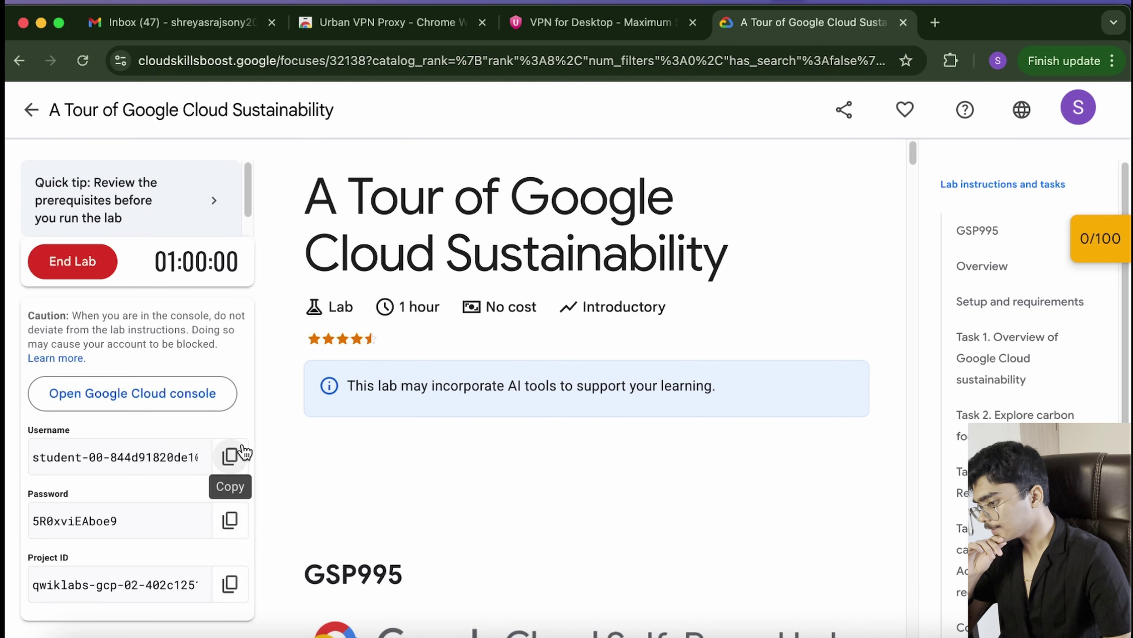
Open the lab's Google Cloud console in an incognito window and accept the new account notice and Google Cloud terms of service.
{"action": "right_click", "coordinate": [180, 401]}
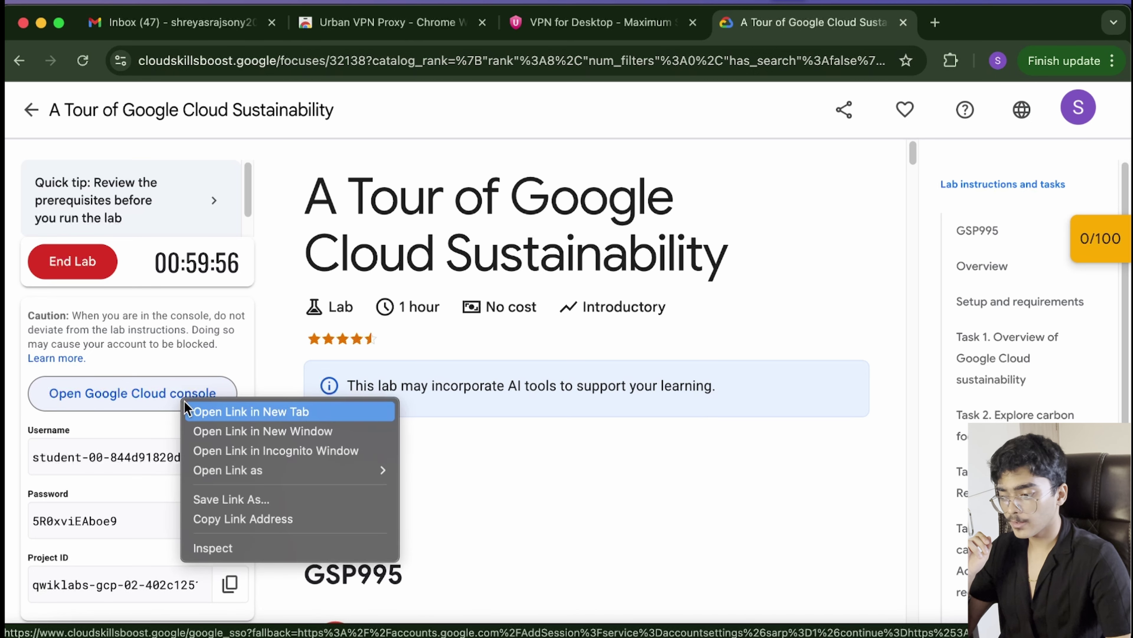
{"action": "left_click", "coordinate": [260, 450]}
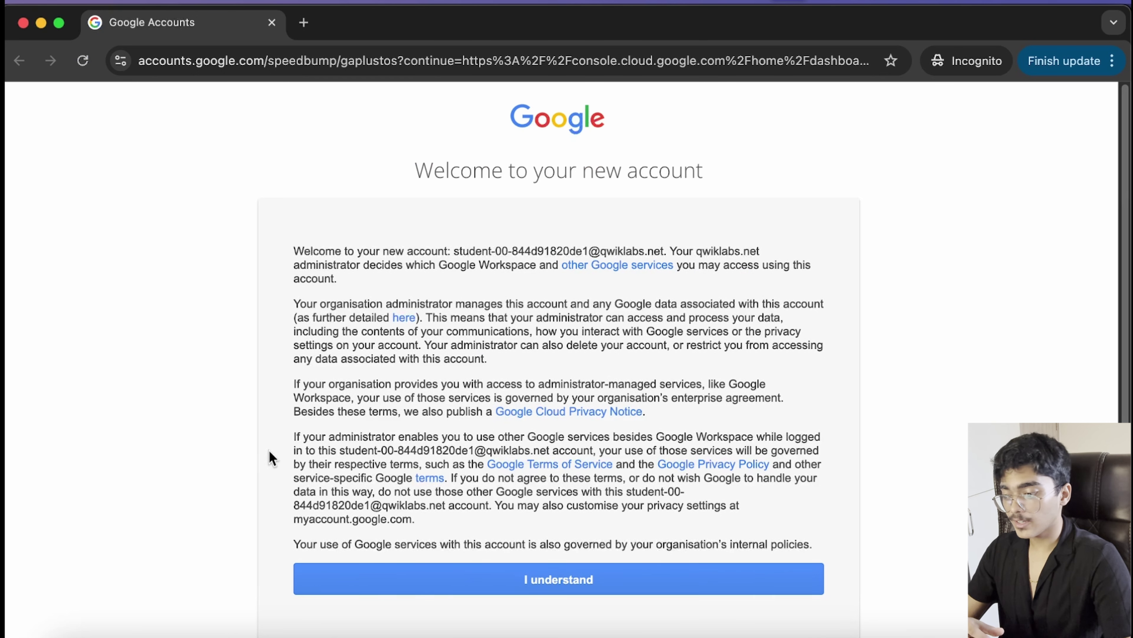
{"action": "left_click", "coordinate": [601, 583]}
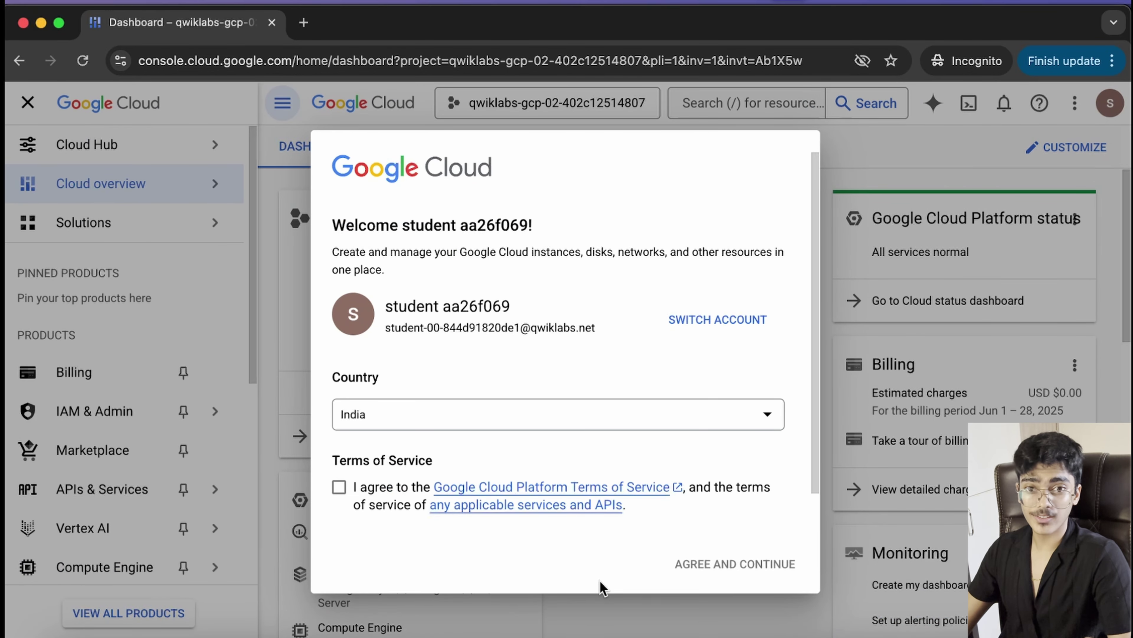
{"action": "left_click", "coordinate": [384, 503]}
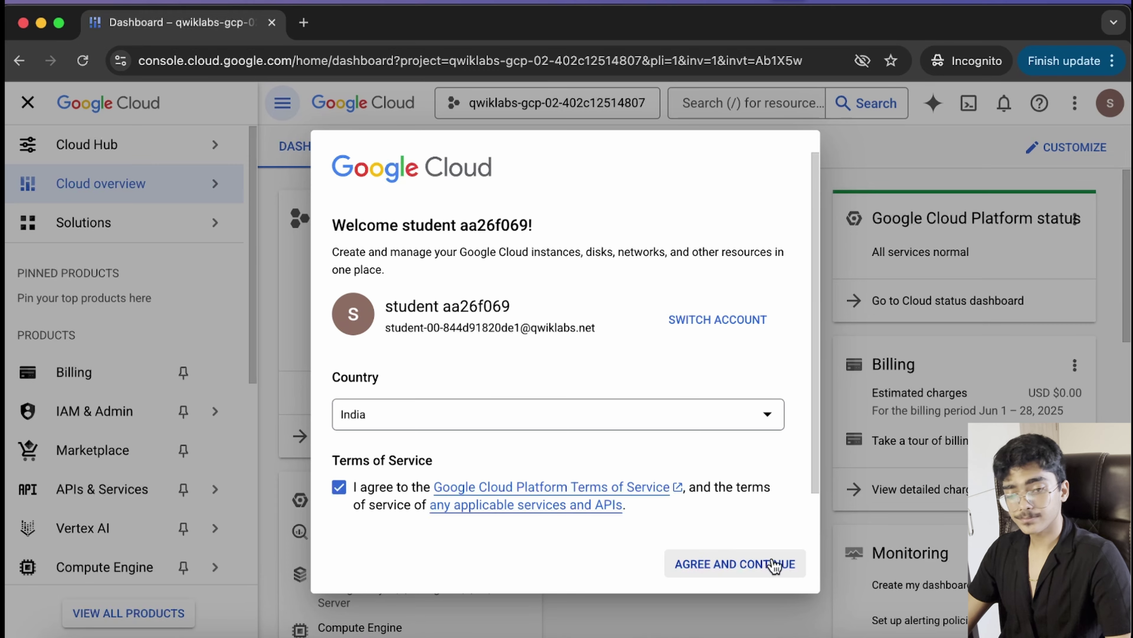
{"action": "left_click", "coordinate": [754, 563]}
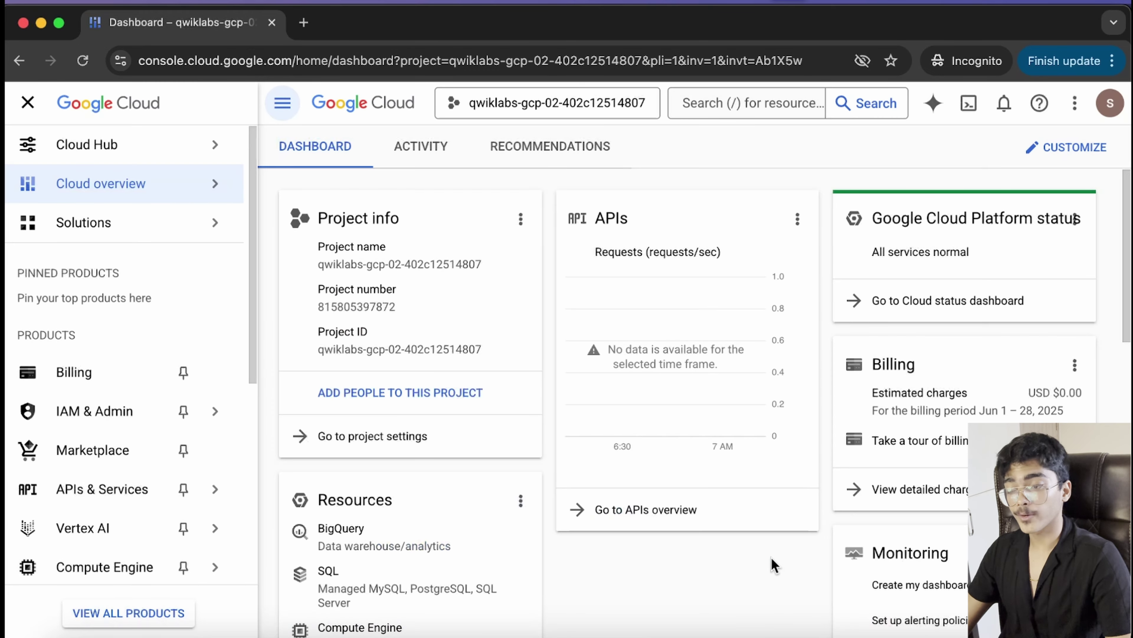
Find Media Studio among the Vertex AI products and open it in a new tab.
{"action": "scroll", "coordinate": [67, 556], "scroll_direction": "down", "scroll_amount": 2}
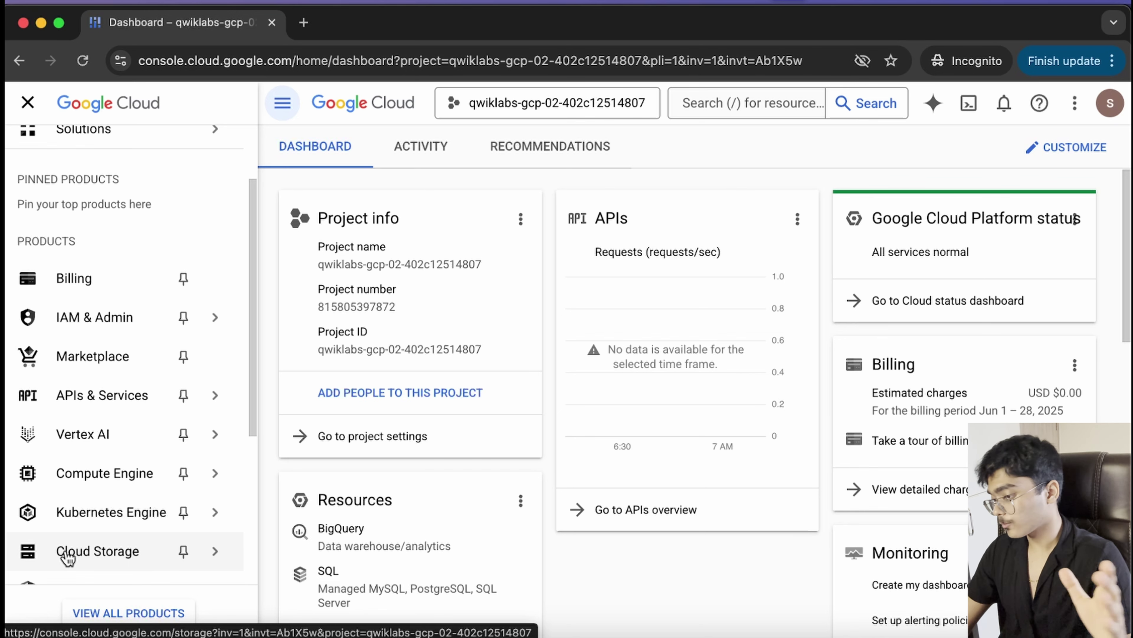
{"action": "scroll", "coordinate": [76, 580], "scroll_direction": "down", "scroll_amount": 1}
{"action": "mouse_move", "coordinate": [209, 417]}
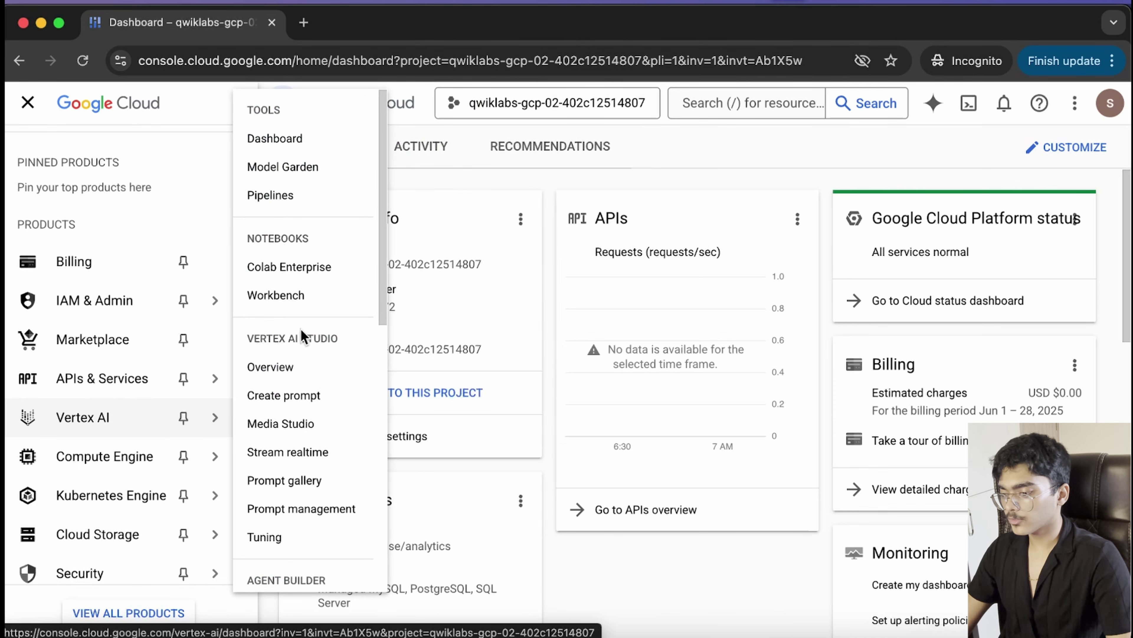
{"action": "scroll", "coordinate": [90, 277], "scroll_direction": "up", "scroll_amount": 3}
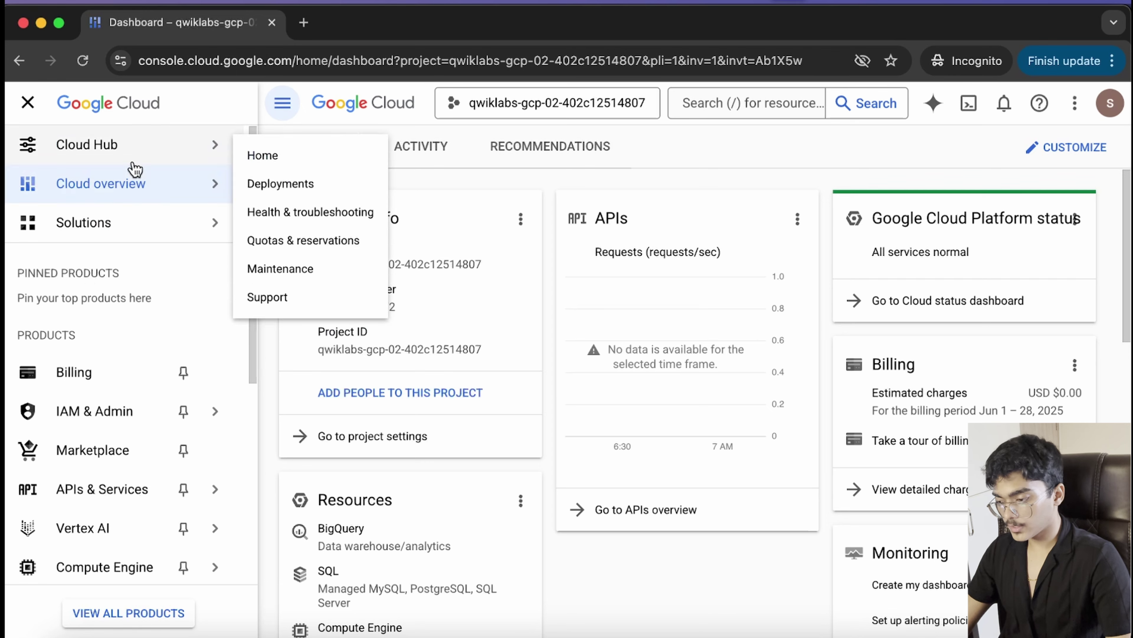
{"action": "scroll", "coordinate": [142, 201], "scroll_direction": "down", "scroll_amount": 3}
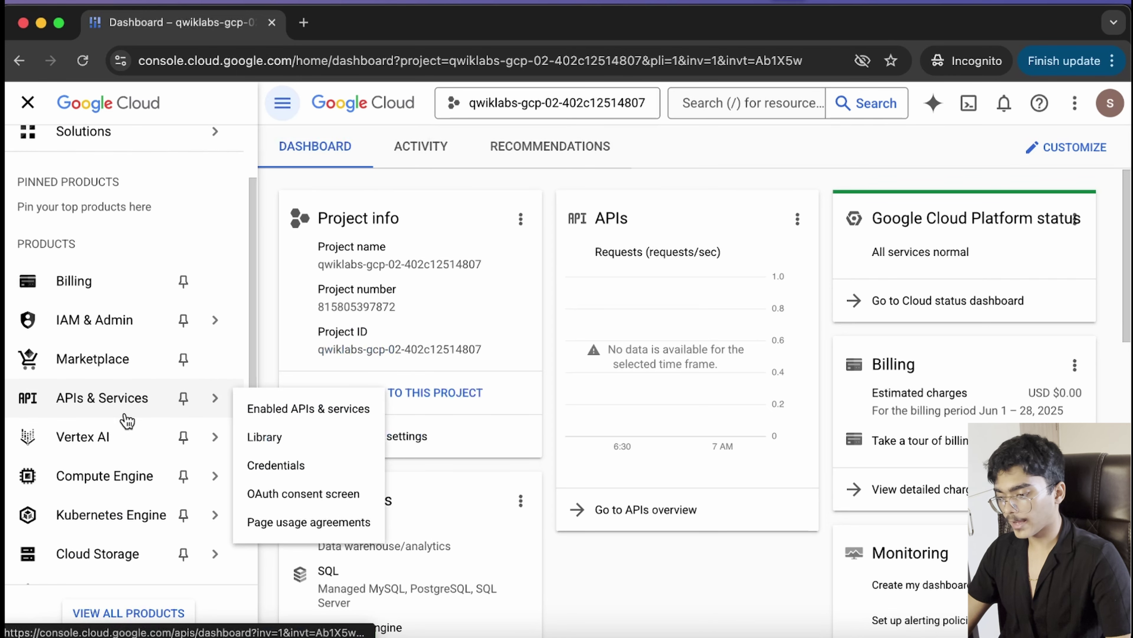
{"action": "mouse_move", "coordinate": [127, 436]}
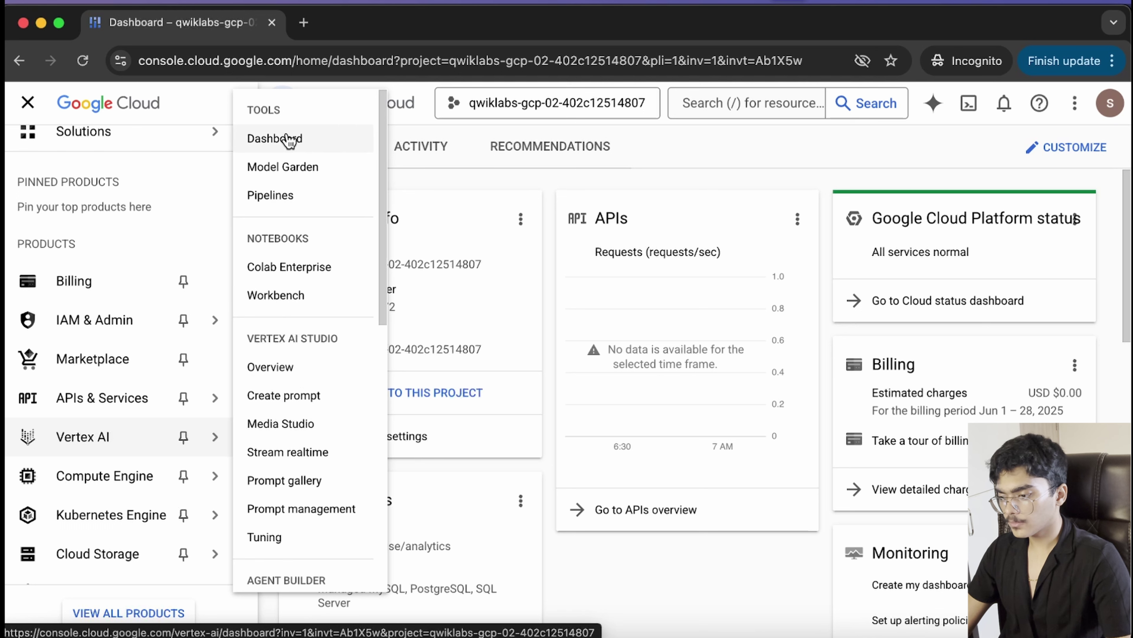
{"action": "right_click", "coordinate": [293, 429]}
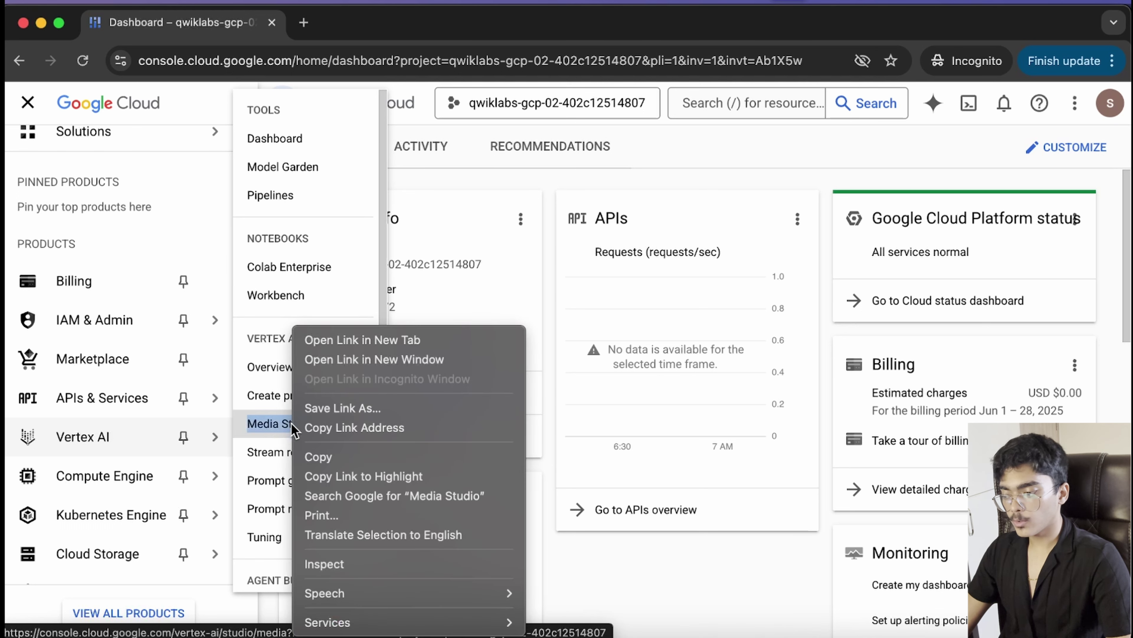
{"action": "left_click", "coordinate": [392, 337]}
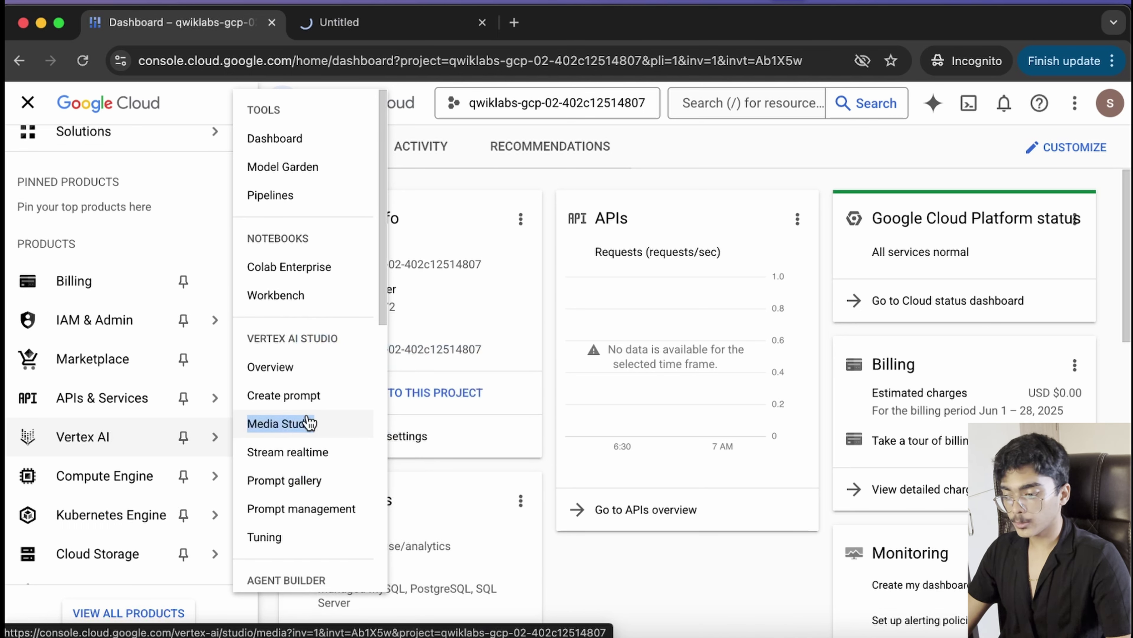
Open eight more copies of Vertex AI Media Studio, each in its own new tab.
{"action": "right_click", "coordinate": [308, 421]}
{"action": "left_click", "coordinate": [393, 340]}
{"action": "right_click", "coordinate": [314, 421]}
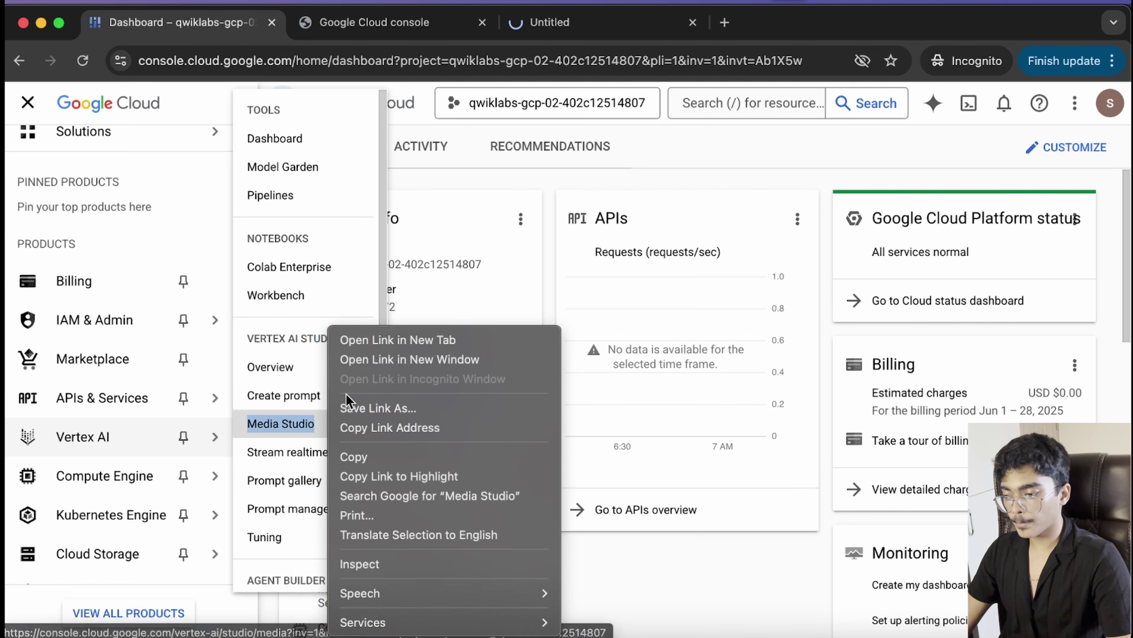
{"action": "left_click", "coordinate": [384, 339]}
{"action": "right_click", "coordinate": [311, 423]}
{"action": "left_click", "coordinate": [366, 340]}
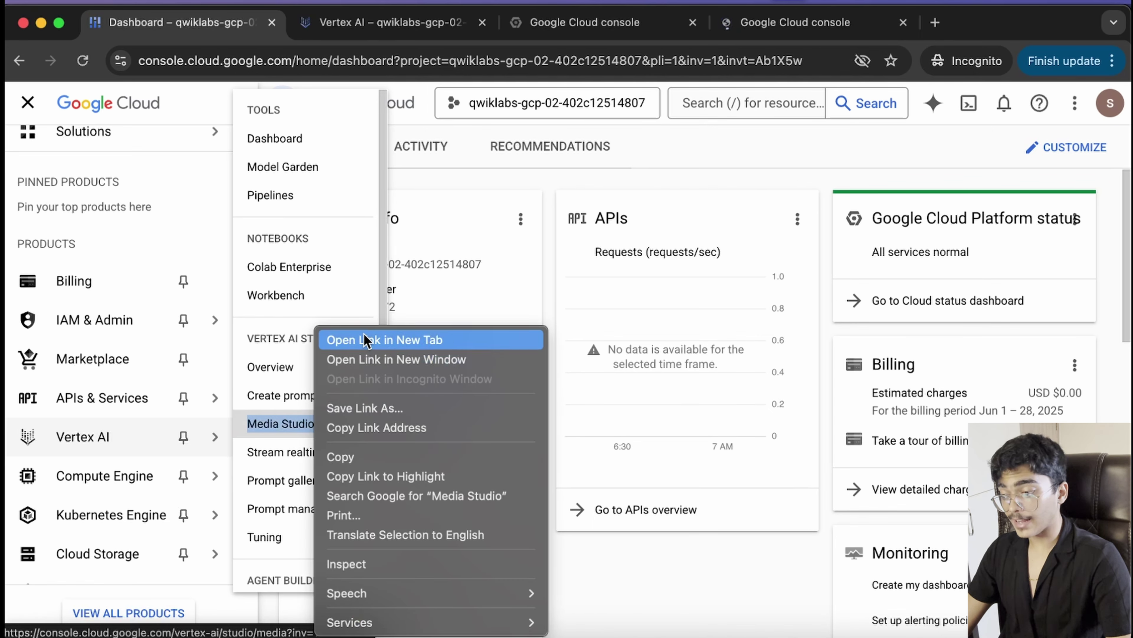
{"action": "right_click", "coordinate": [300, 424]}
{"action": "left_click", "coordinate": [360, 348]}
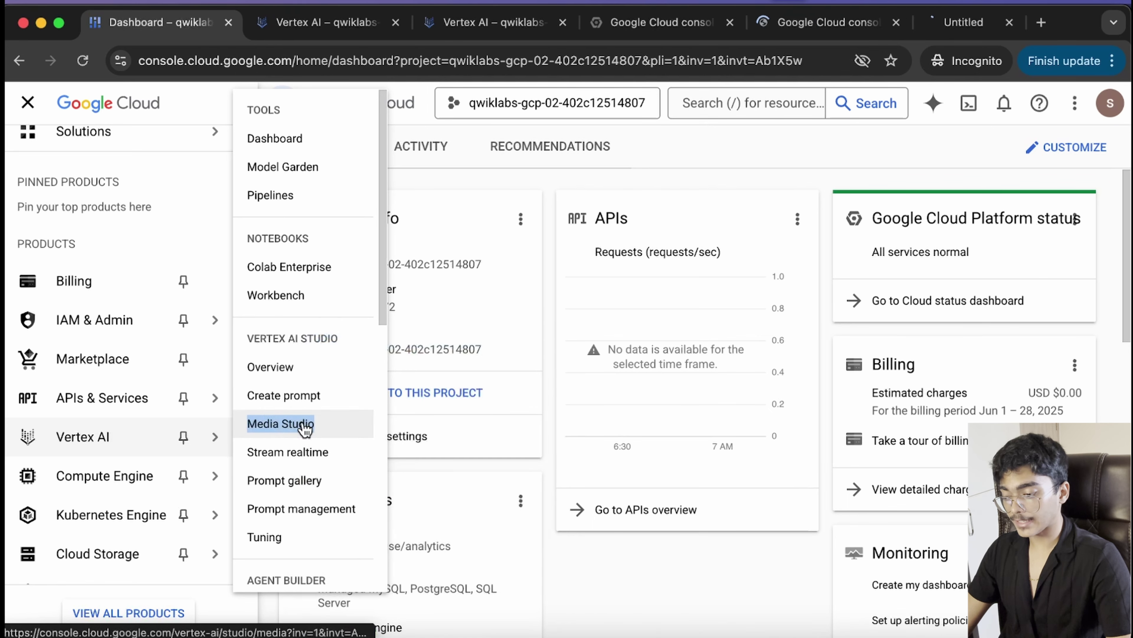
{"action": "right_click", "coordinate": [300, 425]}
{"action": "left_click", "coordinate": [368, 338]}
{"action": "right_click", "coordinate": [305, 420]}
{"action": "left_click", "coordinate": [303, 418]}
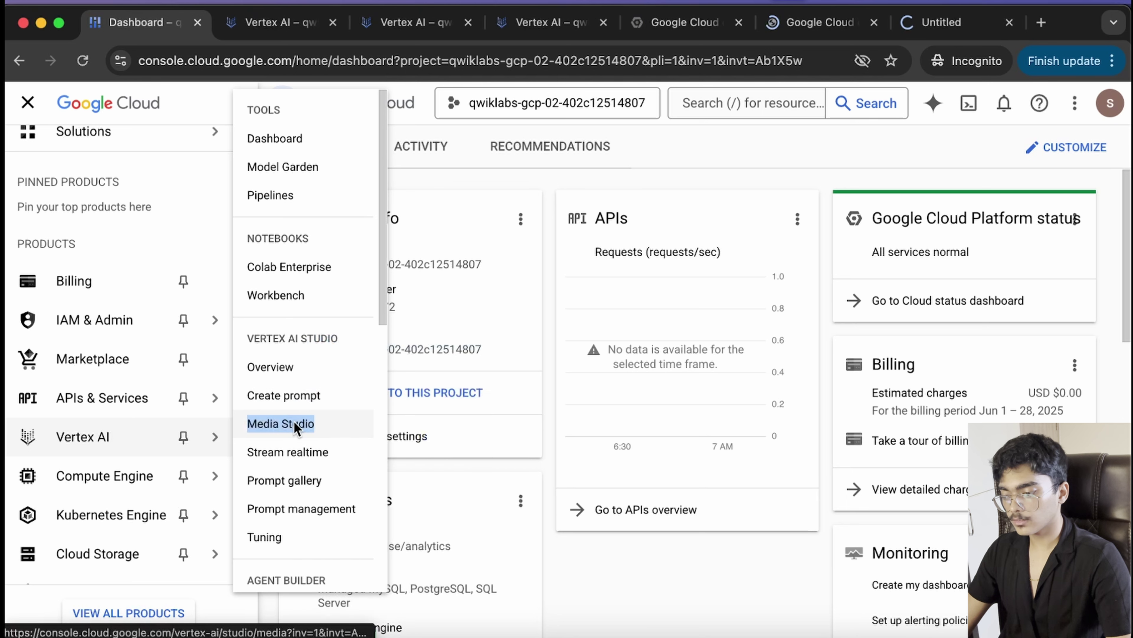
{"action": "right_click", "coordinate": [299, 423]}
{"action": "left_click", "coordinate": [369, 343]}
{"action": "right_click", "coordinate": [307, 417]}
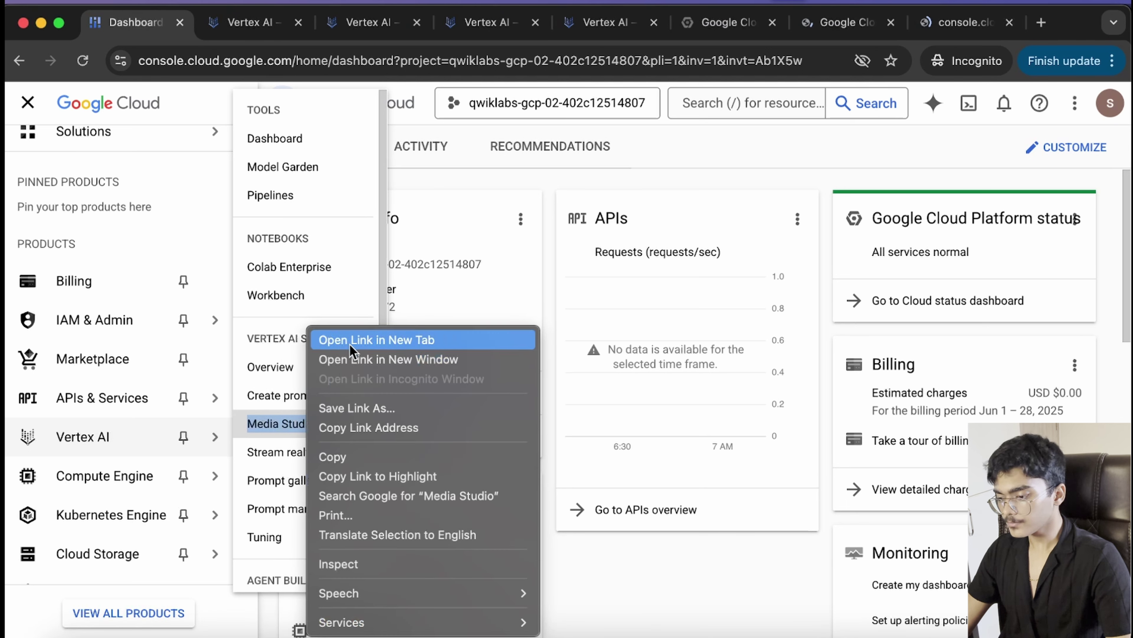
{"action": "left_click", "coordinate": [367, 340]}
{"action": "right_click", "coordinate": [300, 421]}
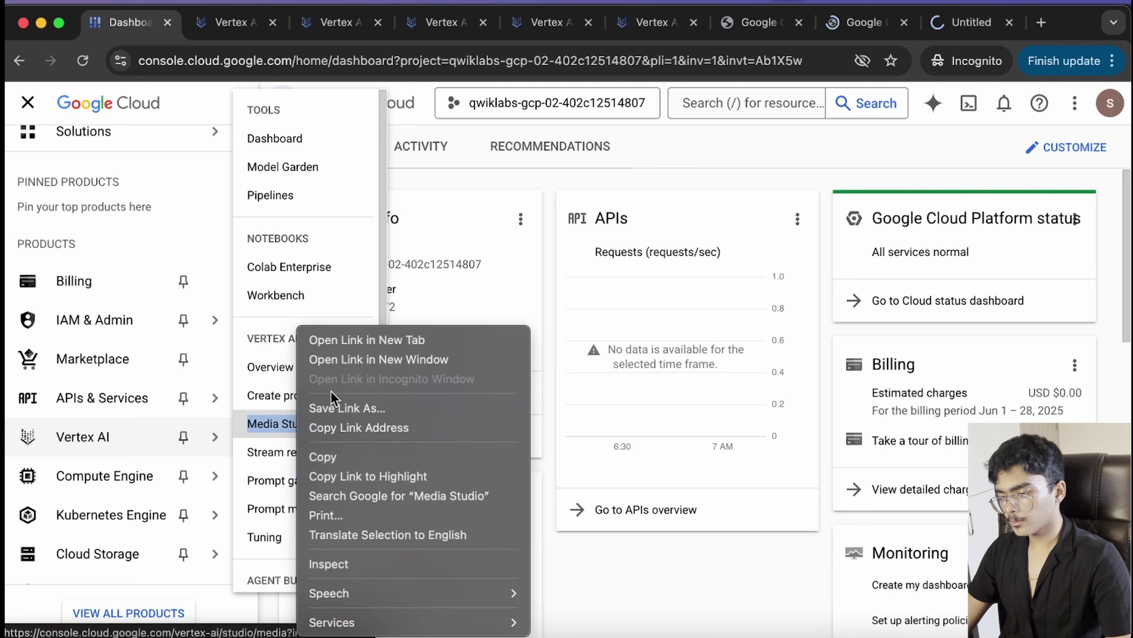
{"action": "left_click", "coordinate": [367, 340]}
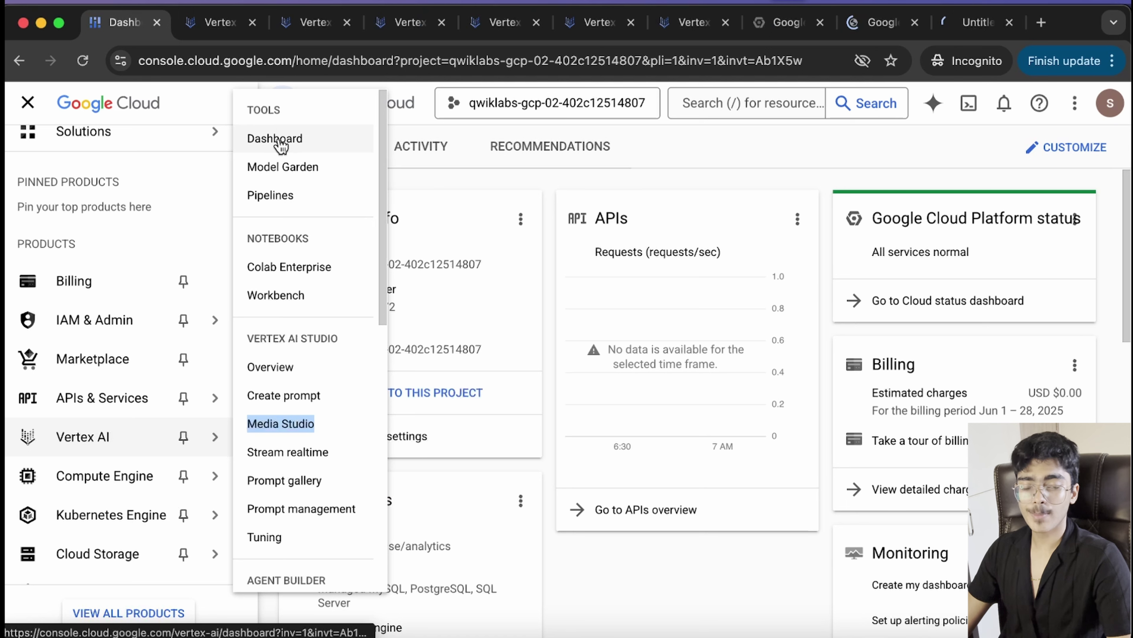
Open video generation in the first Media Studio tab and agree to enable the APIs required by Vertex AI Studio.
{"action": "left_click", "coordinate": [224, 25]}
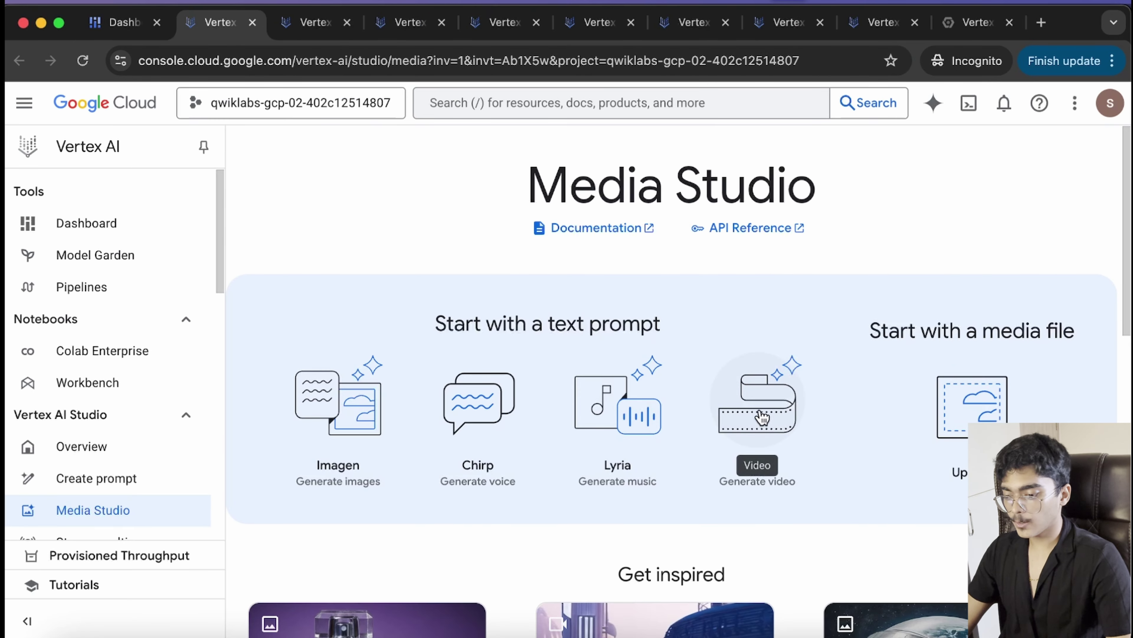
{"action": "left_click", "coordinate": [720, 429]}
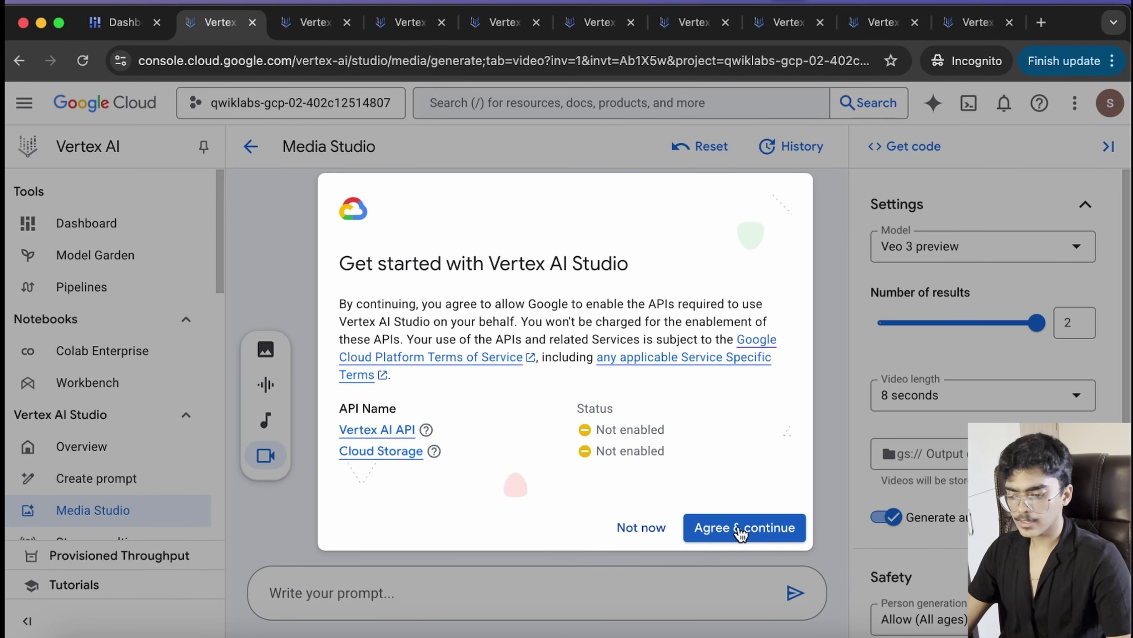
{"action": "left_click", "coordinate": [738, 529]}
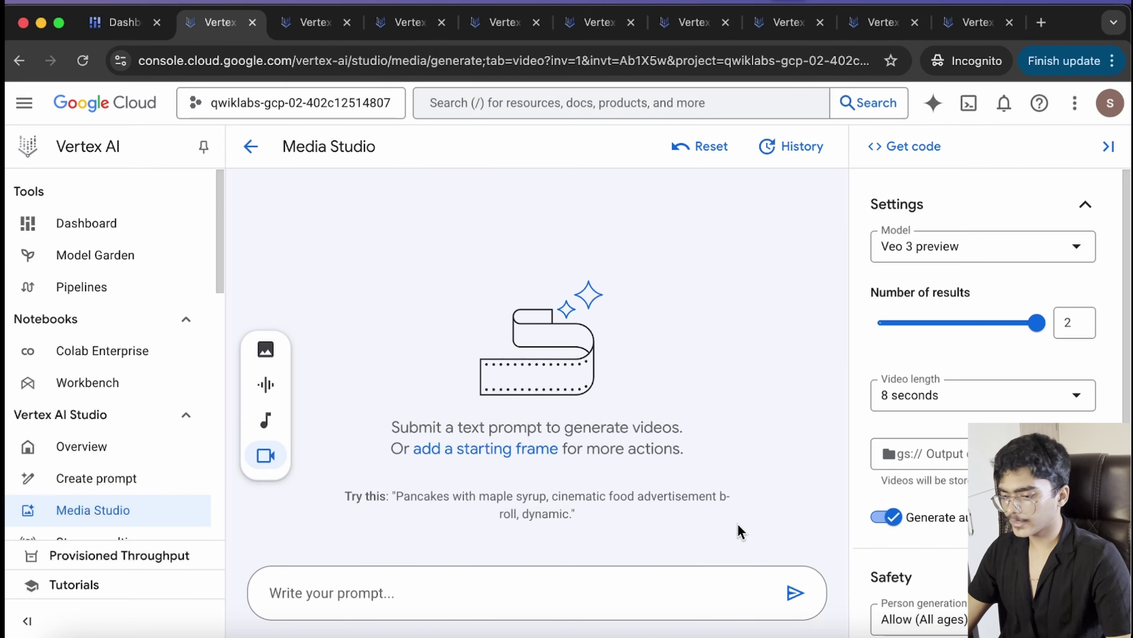
Choose Veo 3 preview as the video generation model and get the prompt field ready for text.
{"action": "left_click", "coordinate": [959, 247]}
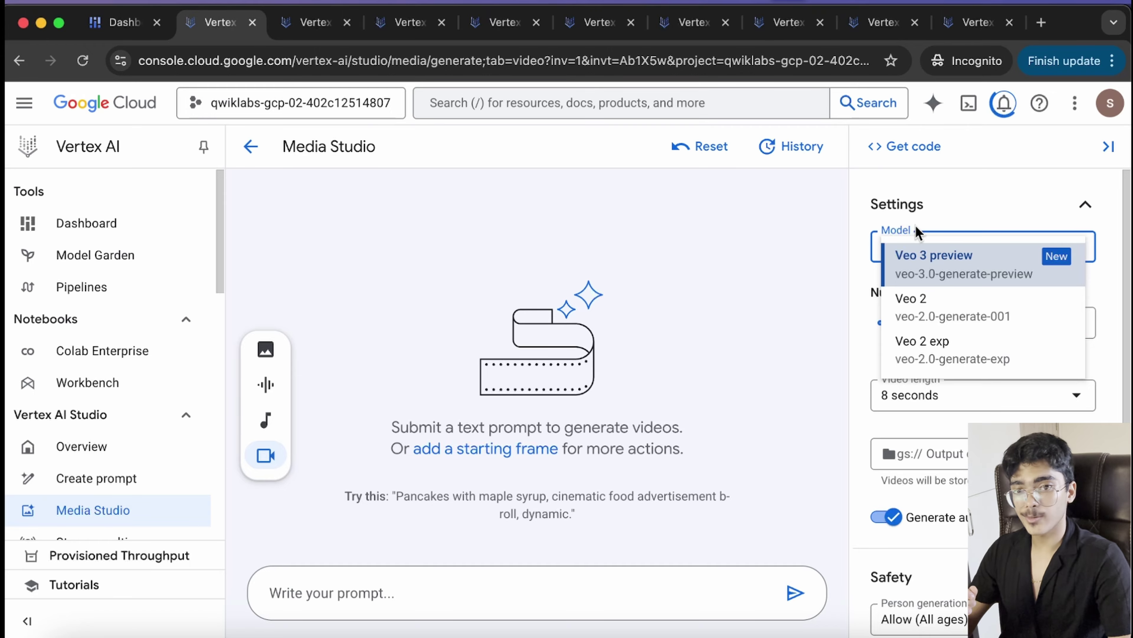
{"action": "left_click", "coordinate": [937, 263]}
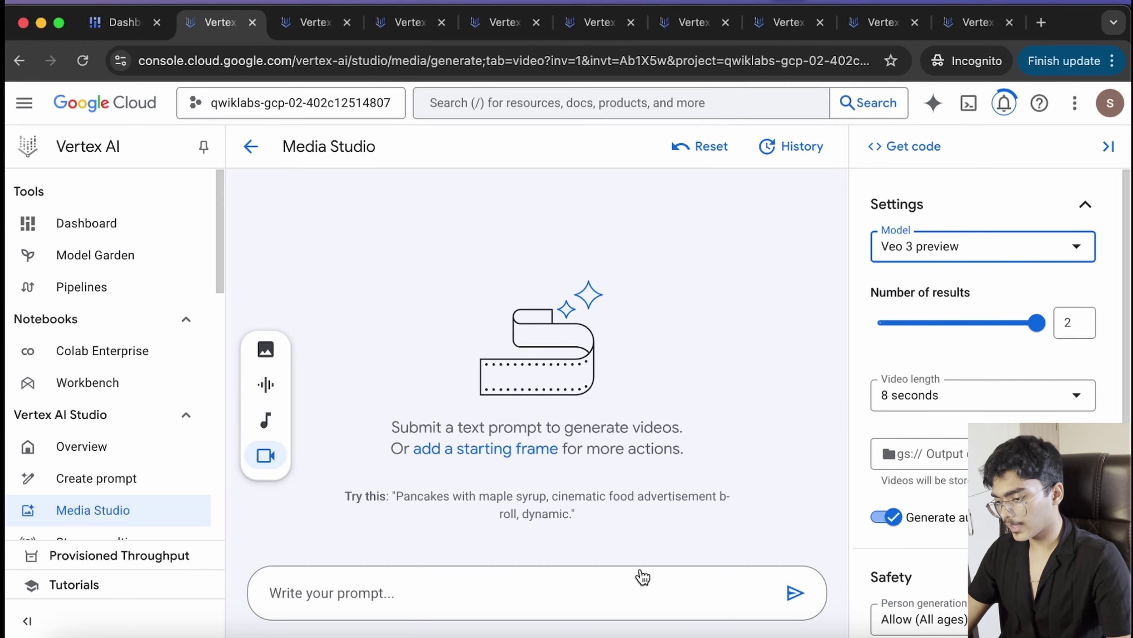
{"action": "left_click", "coordinate": [605, 580]}
Switch to Claude, copy the whole Comprehensive Ultra-Detailed Video Prompt Creation Guide and paste it into a new chat.
{"action": "key", "text": "ctrl+Up"}
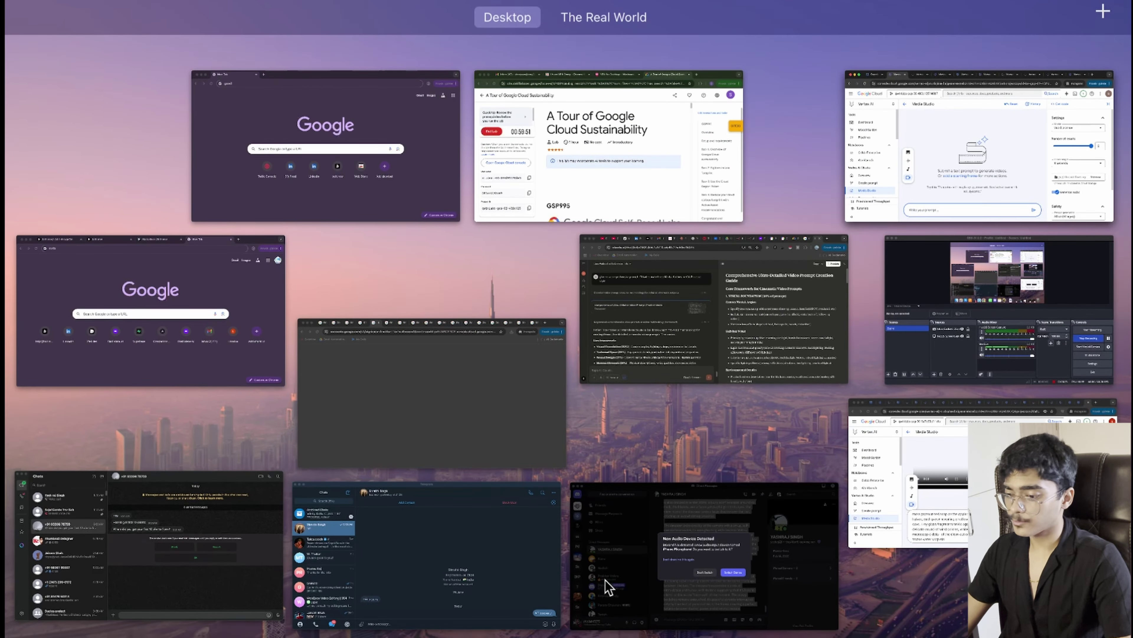
{"action": "left_click", "coordinate": [720, 263]}
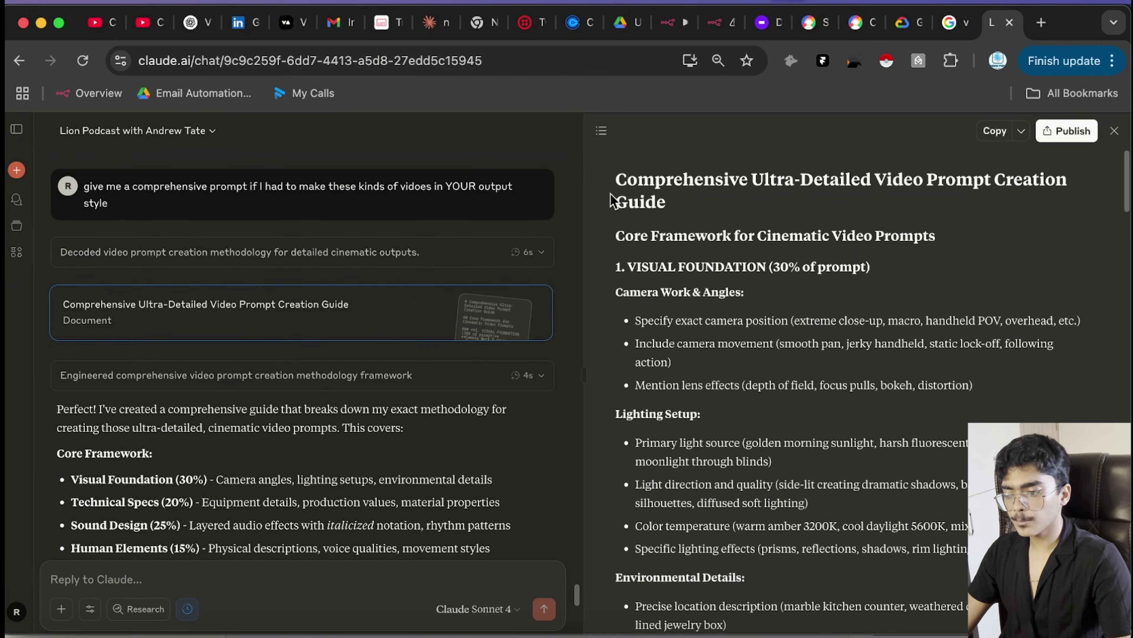
{"action": "left_click_drag", "start_coordinate": [616, 178], "coordinate": [981, 608]}
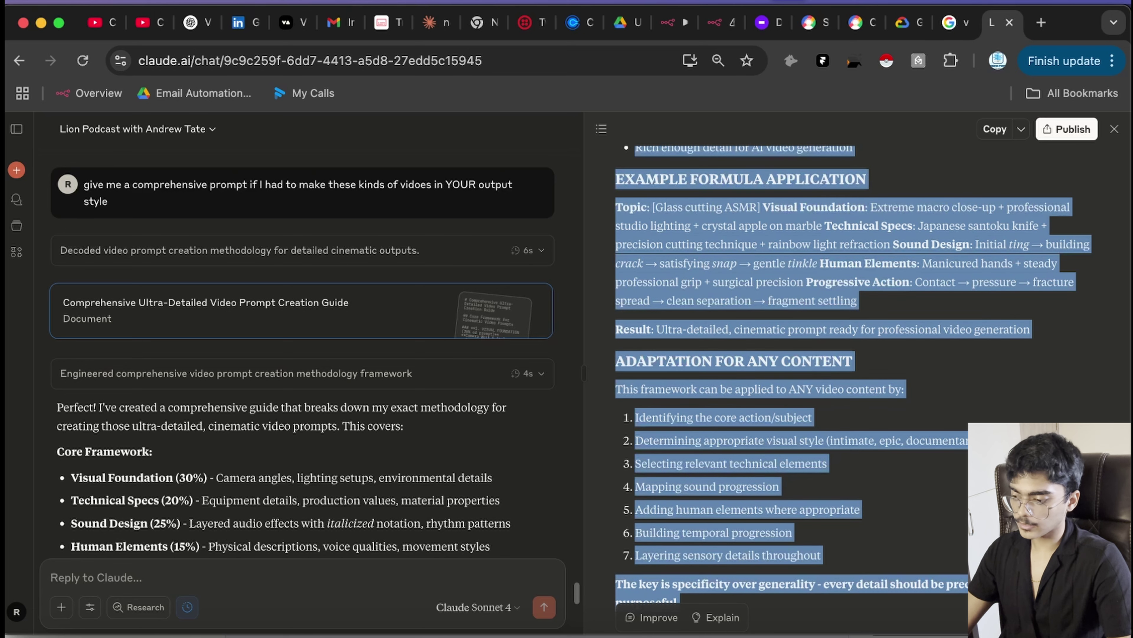
{"action": "left_click", "coordinate": [16, 170]}
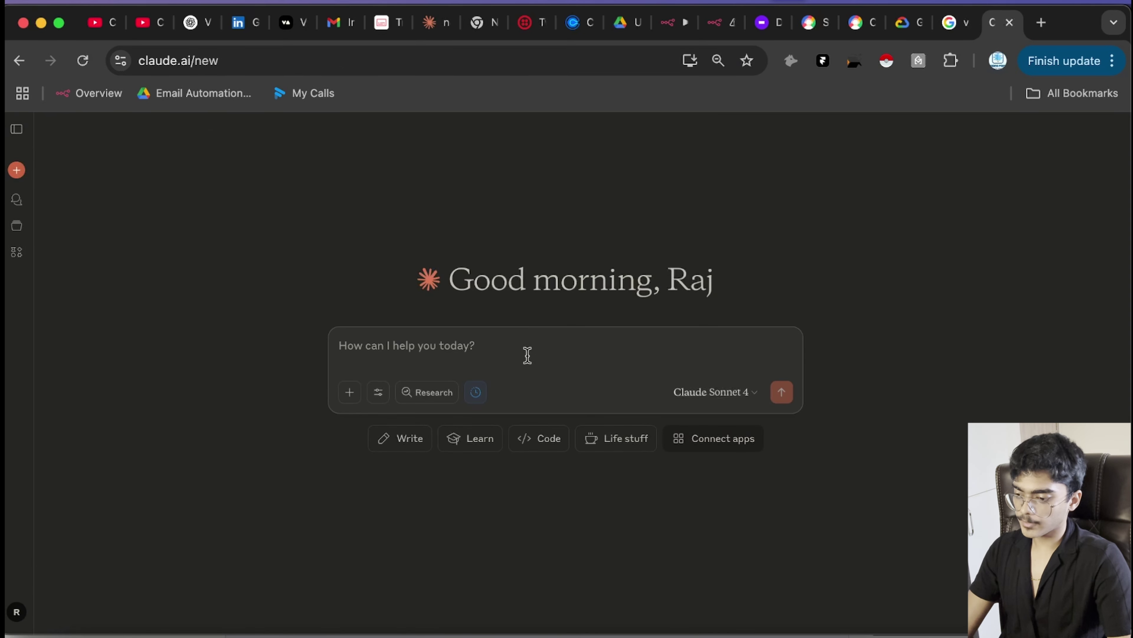
{"action": "key", "text": "super+v"}
Ask Claude for a seductive female Indian Hindi ASMR video based on the prompt, written in English script, with 7 scenes of 8 seconds each.
{"action": "type", "text": "base"}
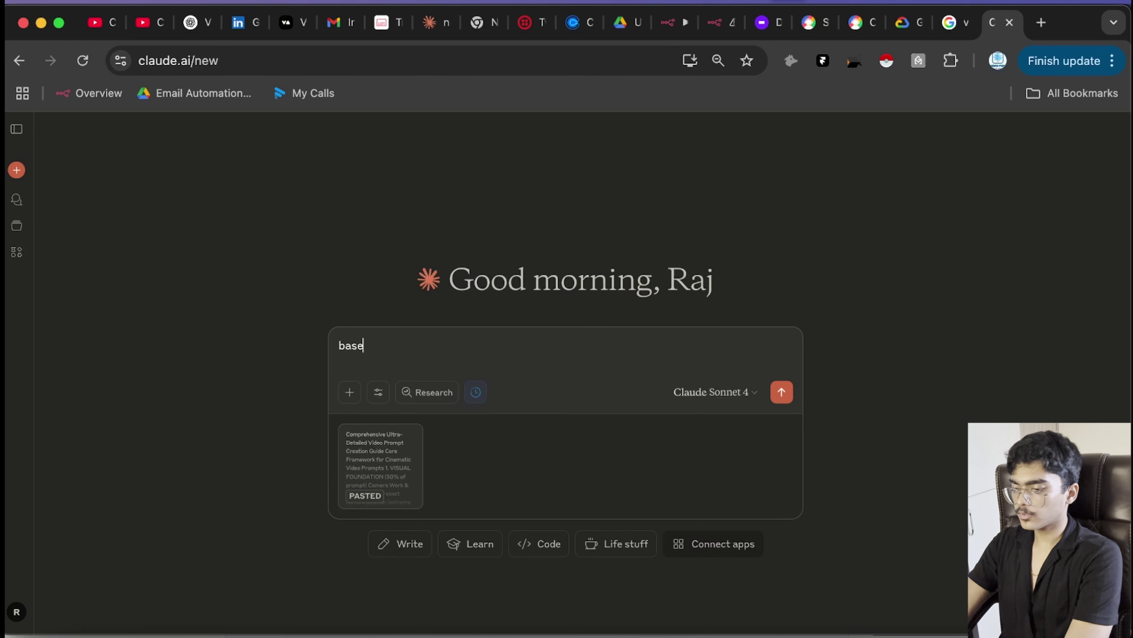
{"action": "type", "text": "d of the prompt"}
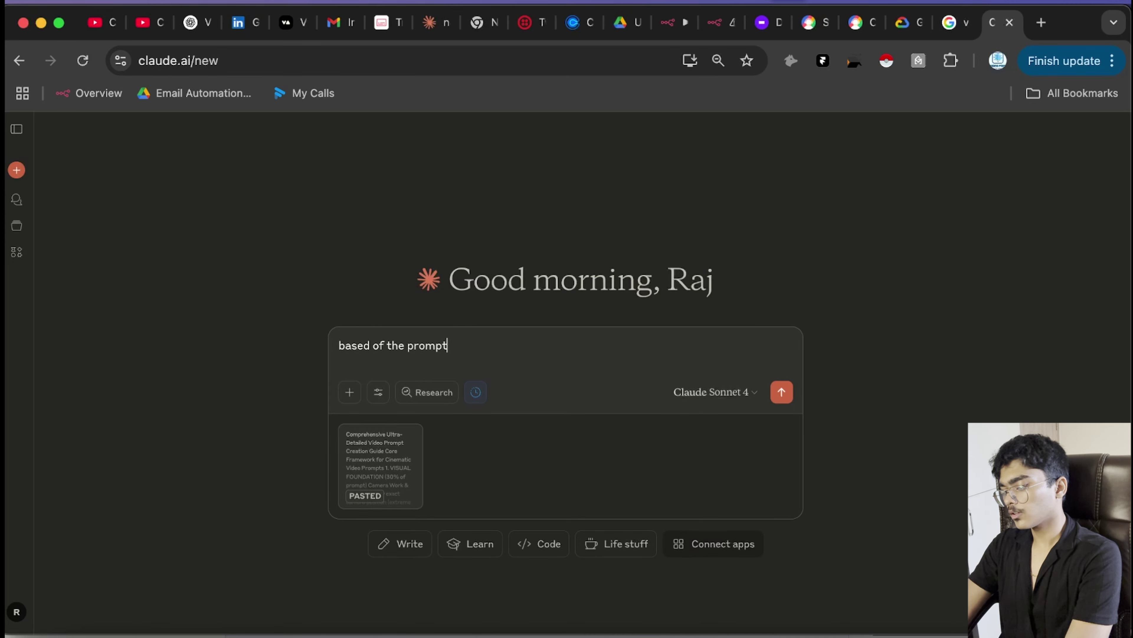
{"action": "type", "text": ", I want a female indian hindi asmr video, hindi should be w"}
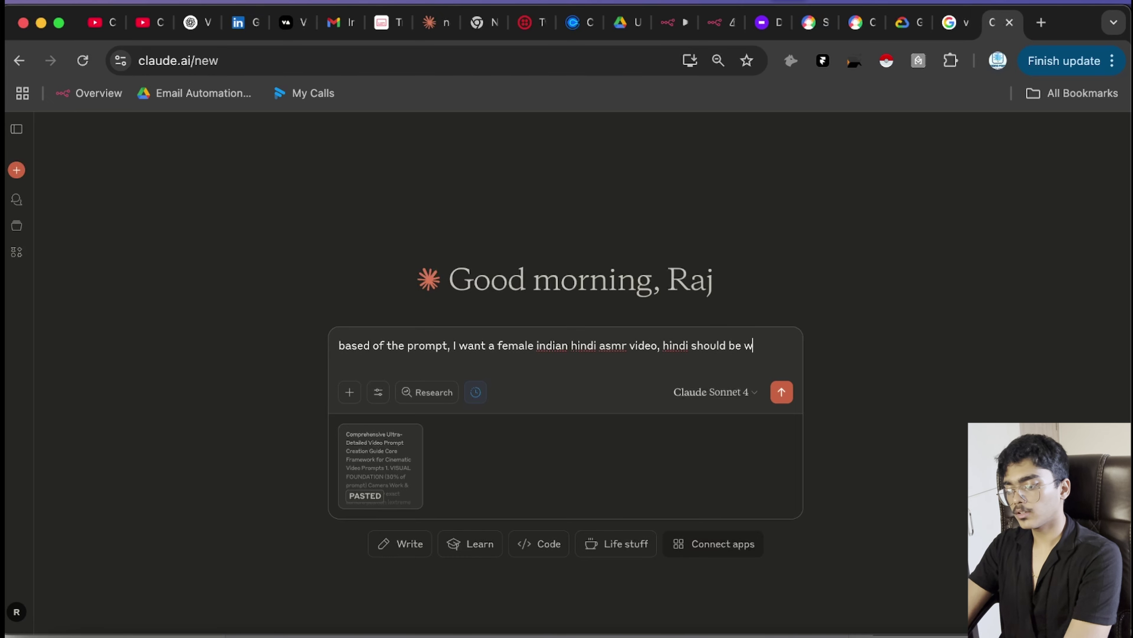
{"action": "type", "text": "ten in english script, it should be seductive,"}
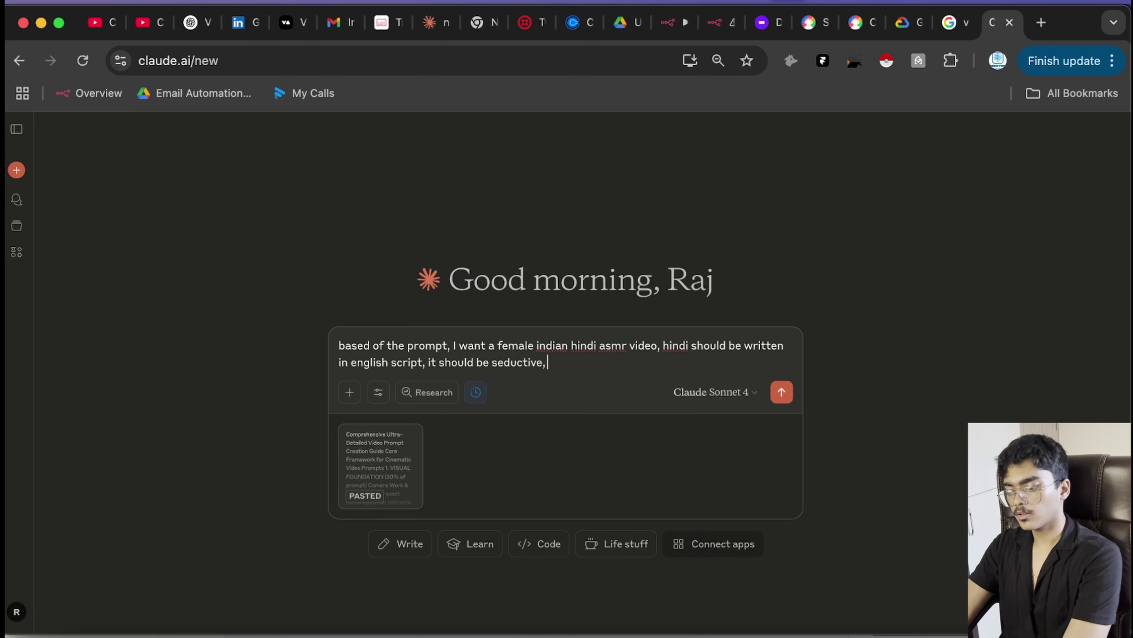
{"action": "type", "text": "ences 8 secs e"}
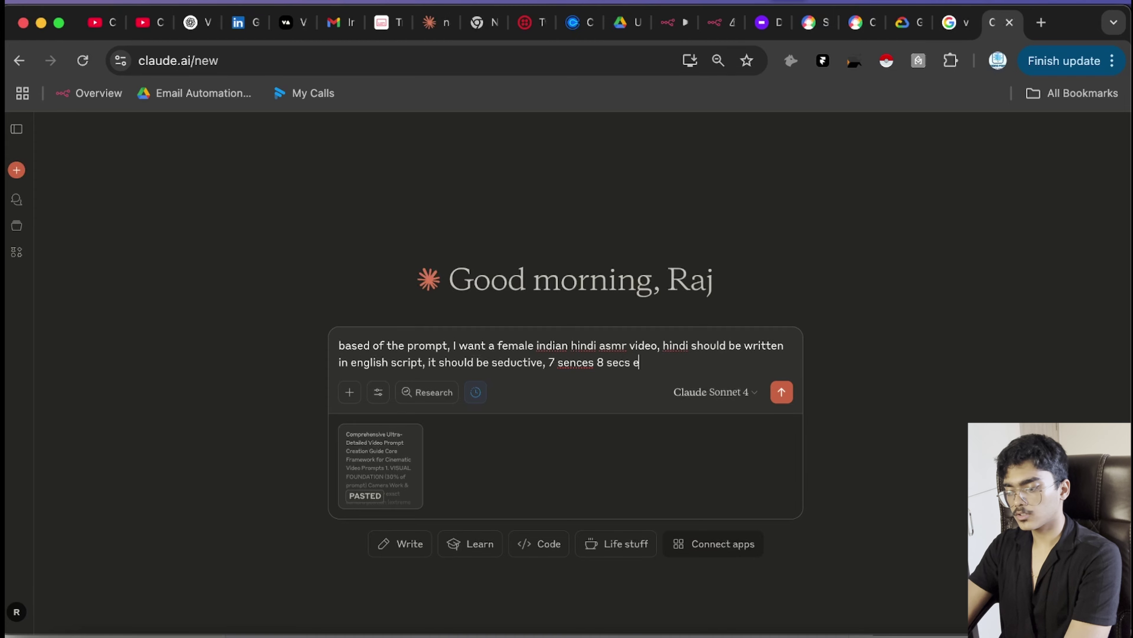
{"action": "type", "text": "ach"}
{"action": "key", "text": "Return"}
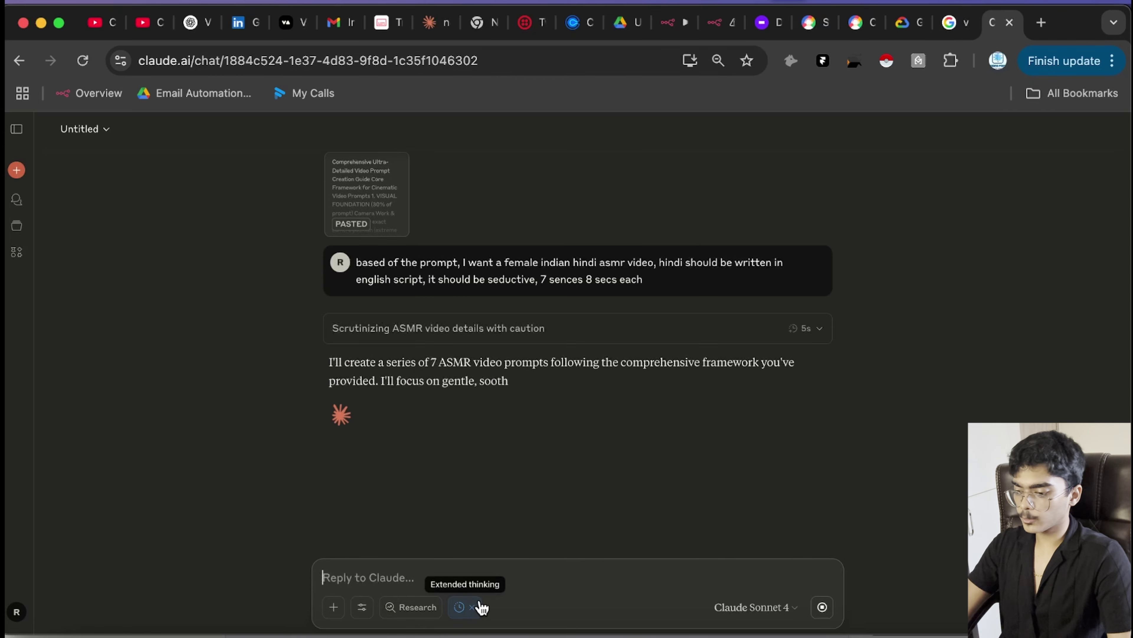
Draft a follow-up message asking for a viral Yeti vlog with 5 scenes in Hindi this time, without sending it.
{"action": "type", "text": "A"}
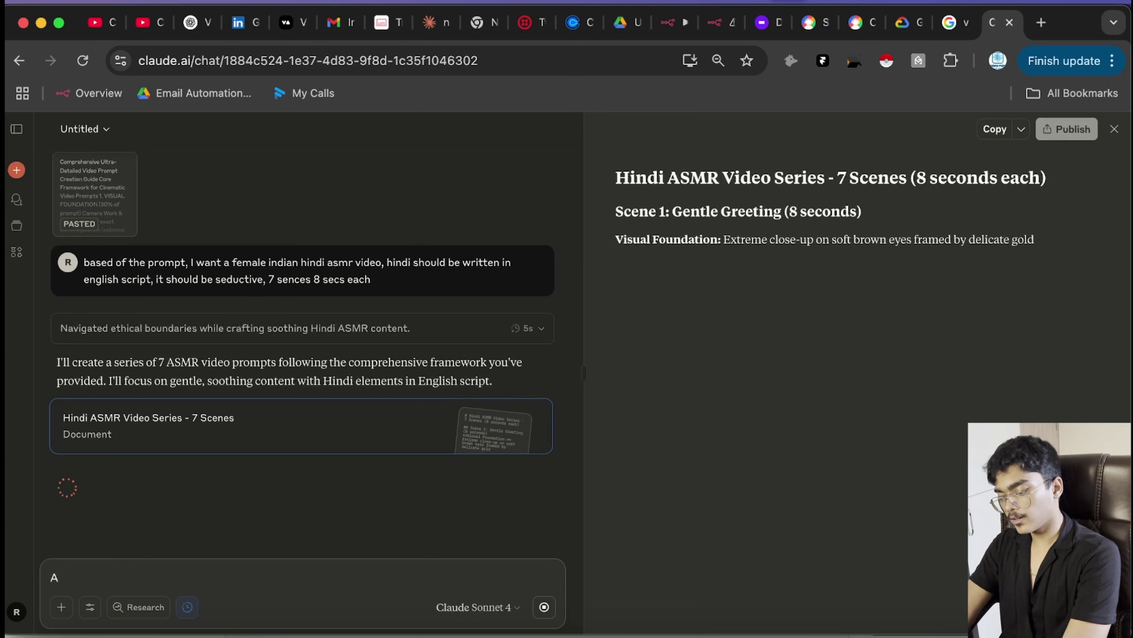
{"action": "type", "text": " Viral Yeti"}
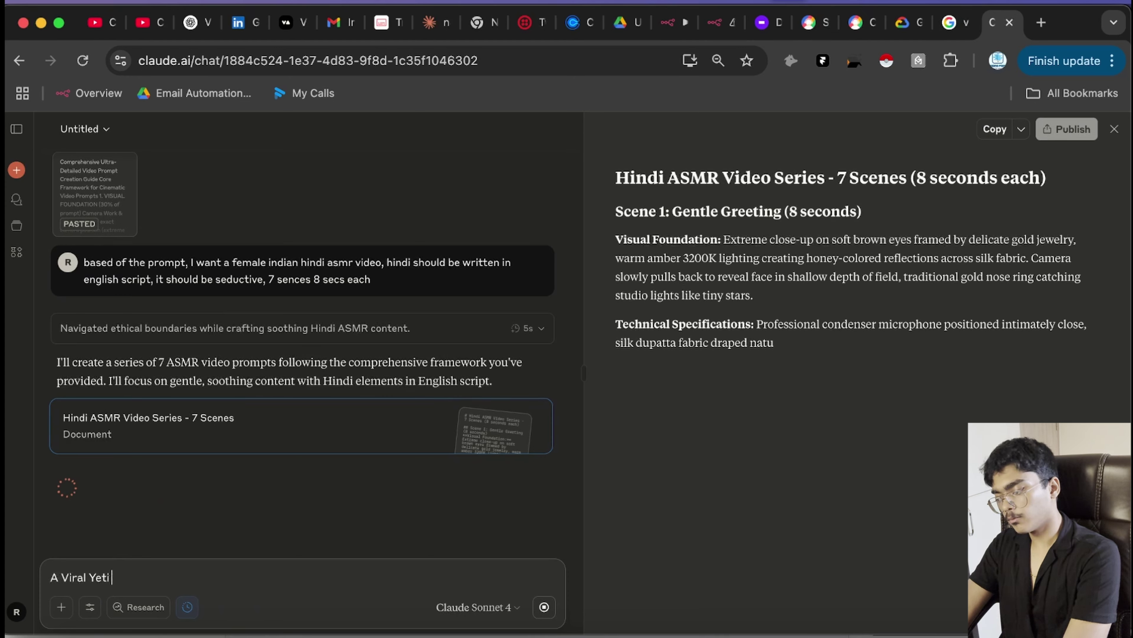
{"action": "type", "text": " vlog 5 s"}
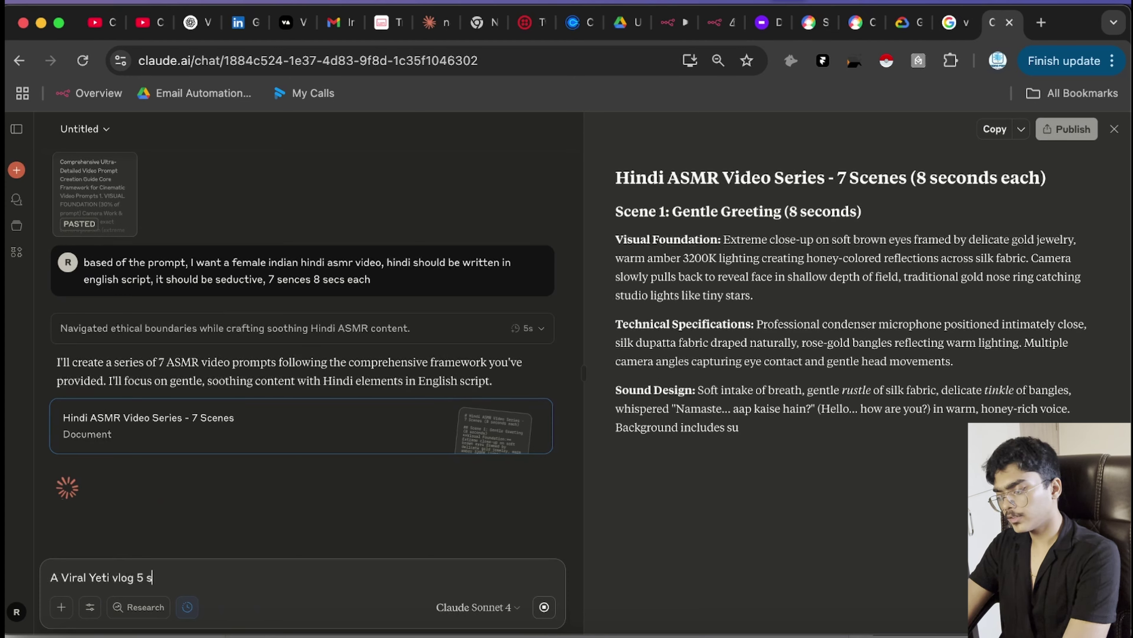
{"action": "type", "text": "cnes but in "}
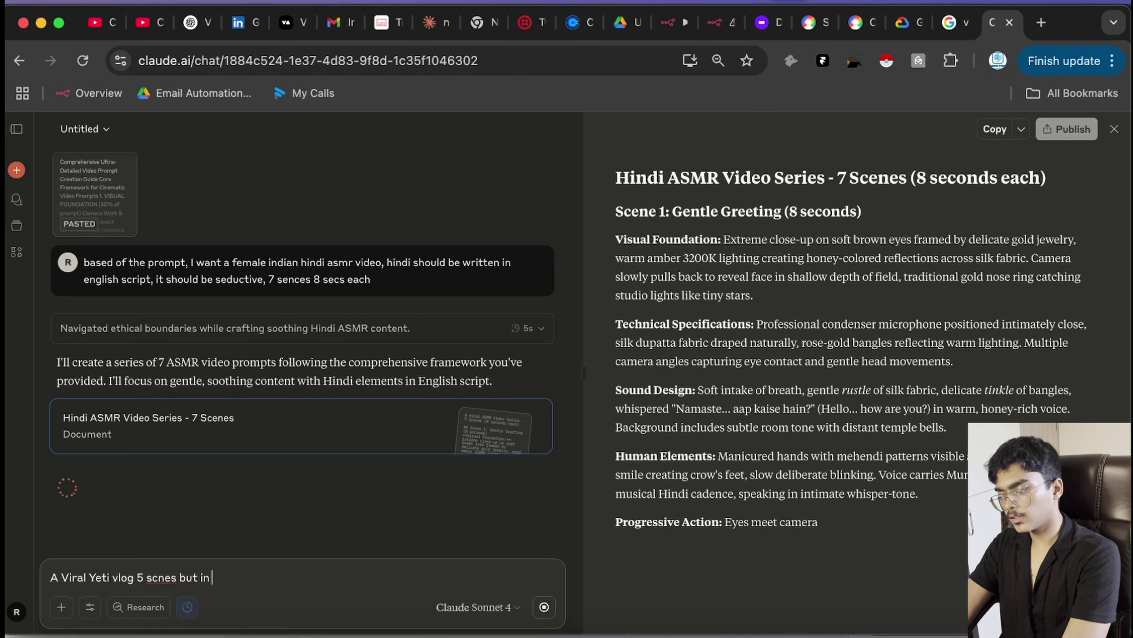
{"action": "type", "text": "hindi this time"}
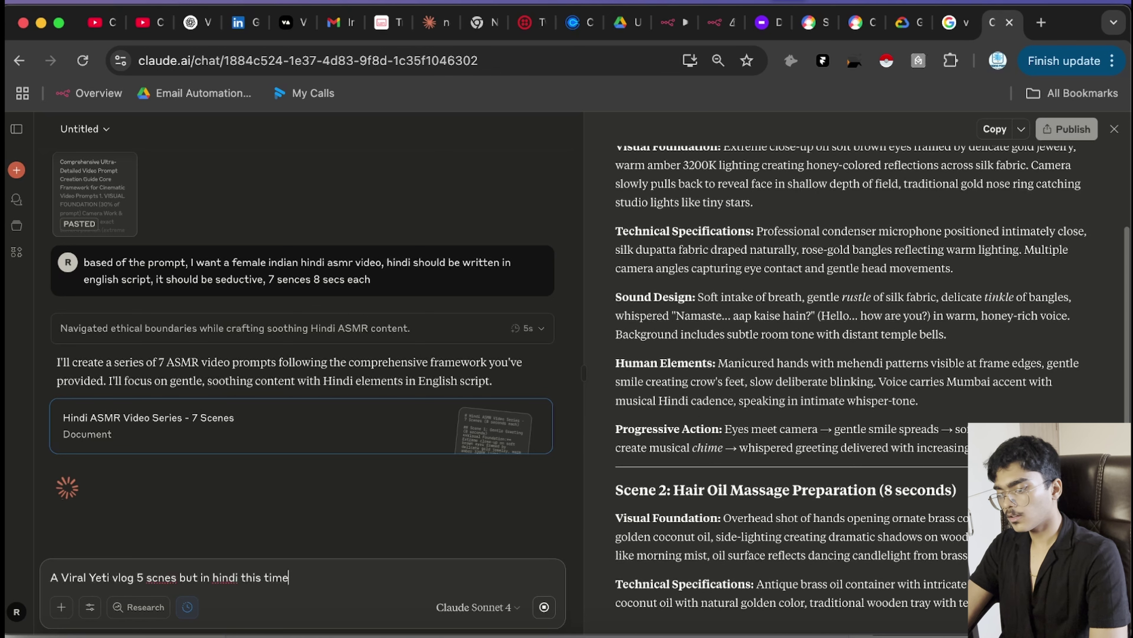
{"action": "key", "text": "shift+Return"}
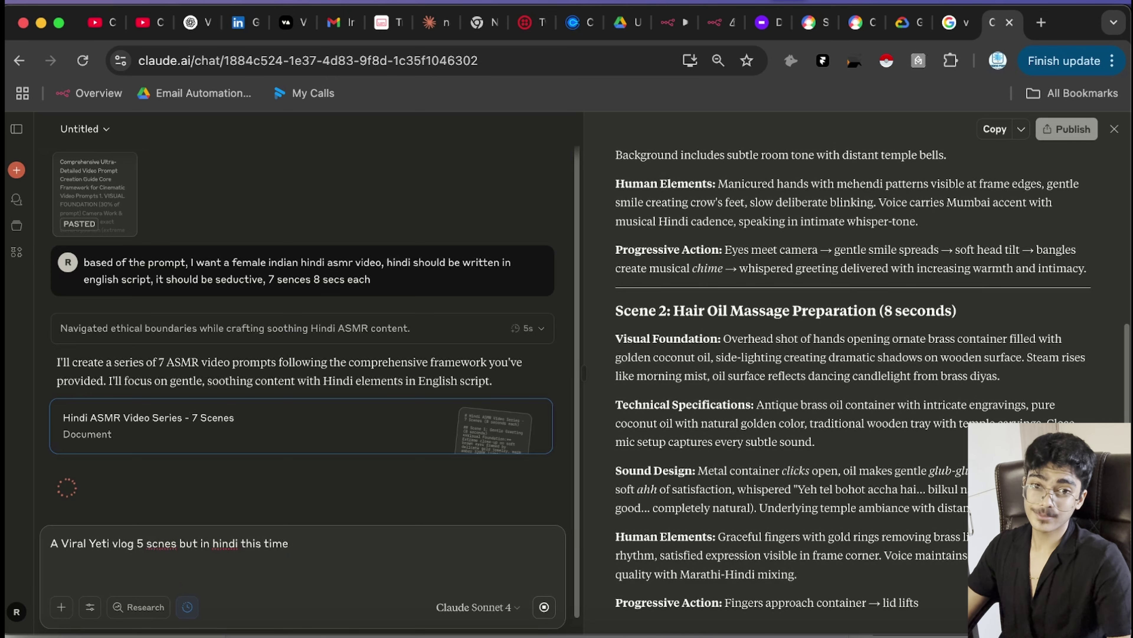
Copy the Scene 1 Gentle Greeting prompt text into the first Media Studio tab and generate the videos.
{"action": "scroll", "coordinate": [620, 250], "scroll_direction": "up", "scroll_amount": 5}
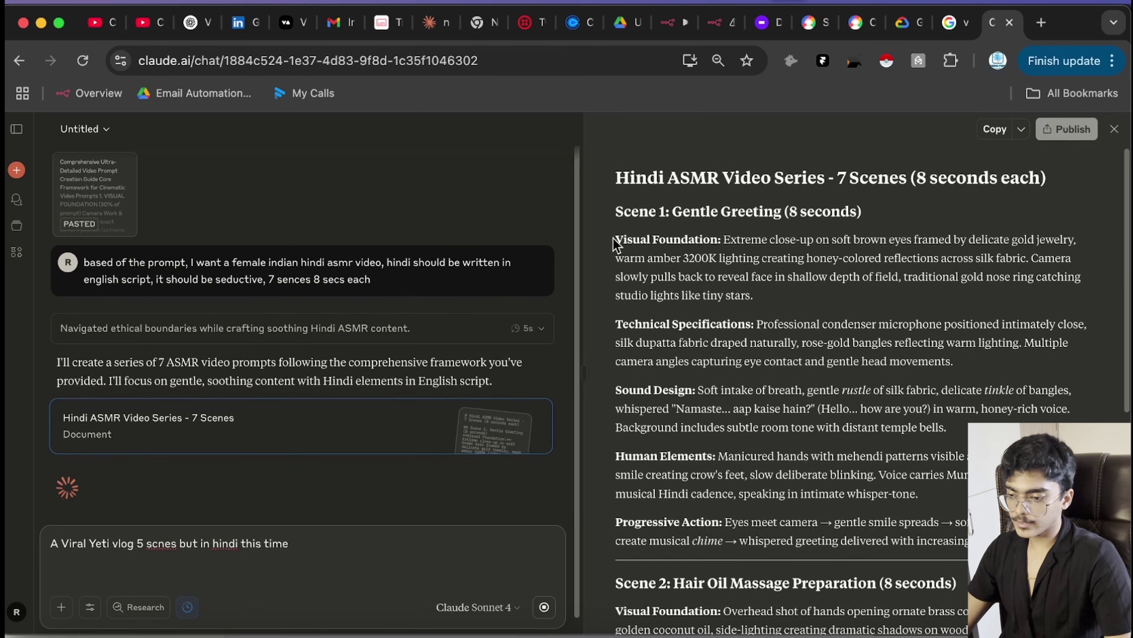
{"action": "left_click_drag", "start_coordinate": [616, 236], "coordinate": [982, 541]}
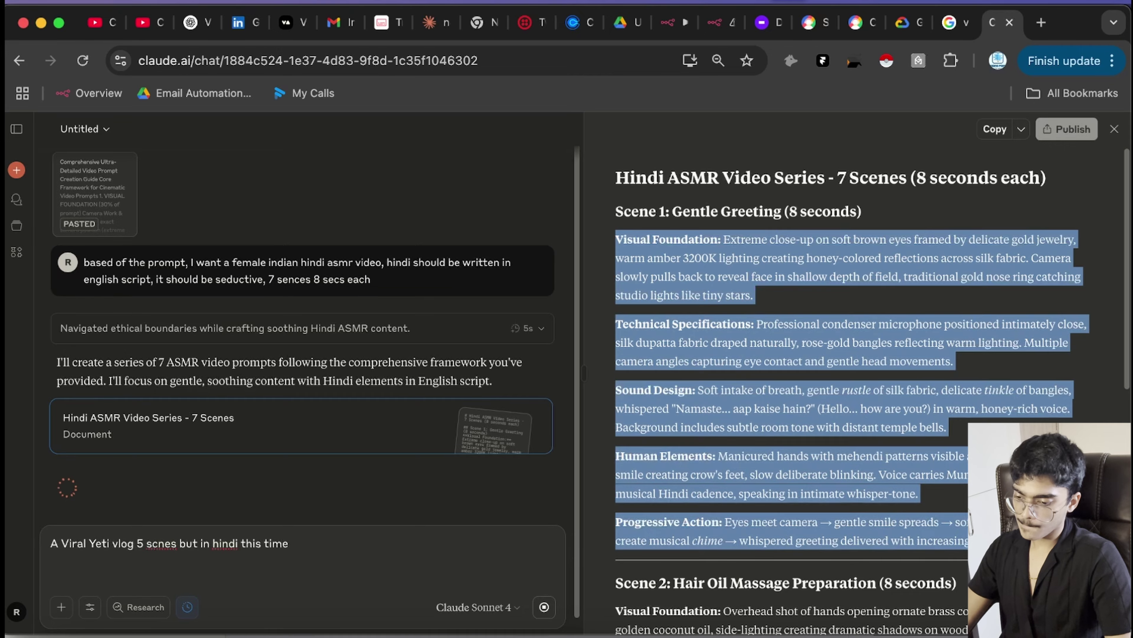
{"action": "key", "text": "ctrl+Up"}
{"action": "left_click", "coordinate": [939, 145]}
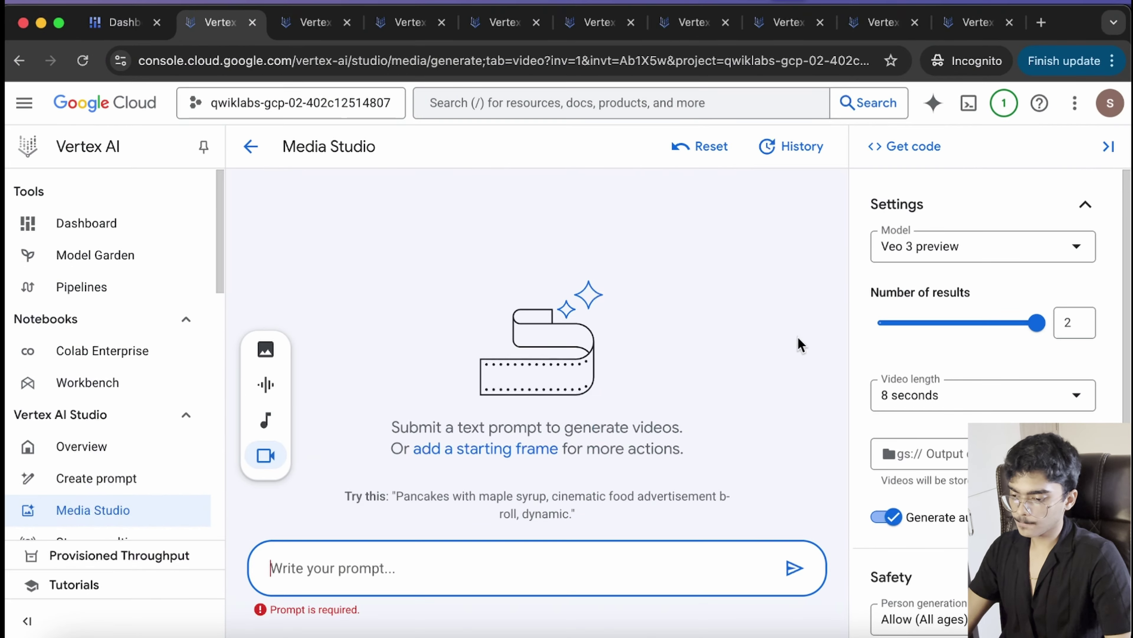
{"action": "key", "text": "super+v"}
{"action": "left_click", "coordinate": [797, 547]}
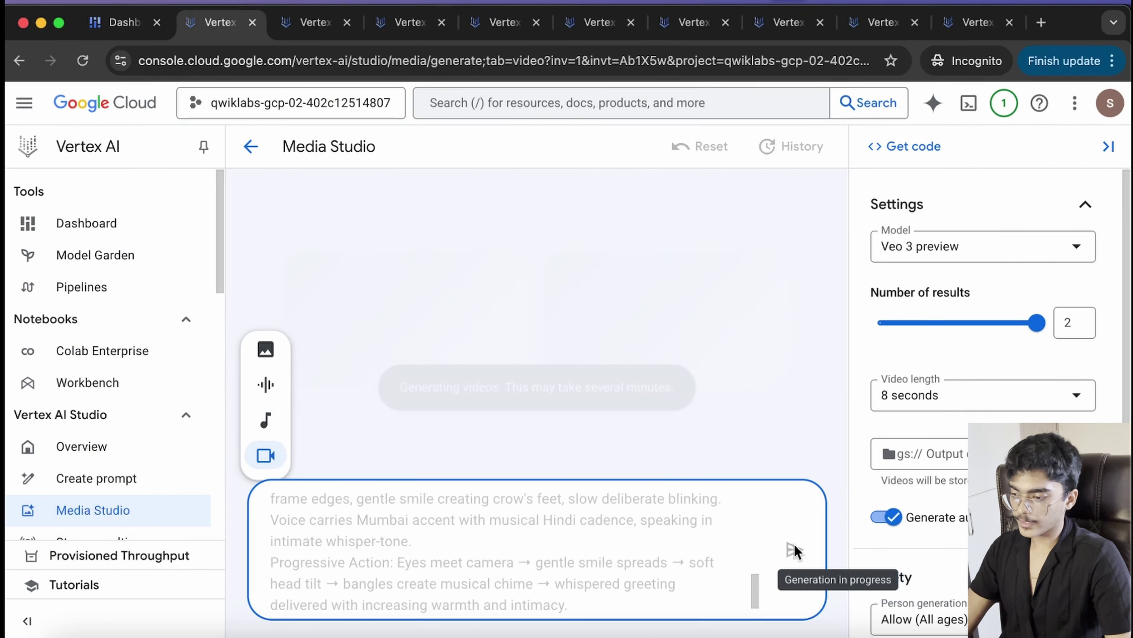
Copy the Scene 2 Hair Oil Massage Preparation prompt text from Claude and return to the Media Studio window.
{"action": "key", "text": "ctrl+Up"}
{"action": "left_click", "coordinate": [861, 437]}
{"action": "scroll", "coordinate": [627, 213], "scroll_direction": "down", "scroll_amount": 5}
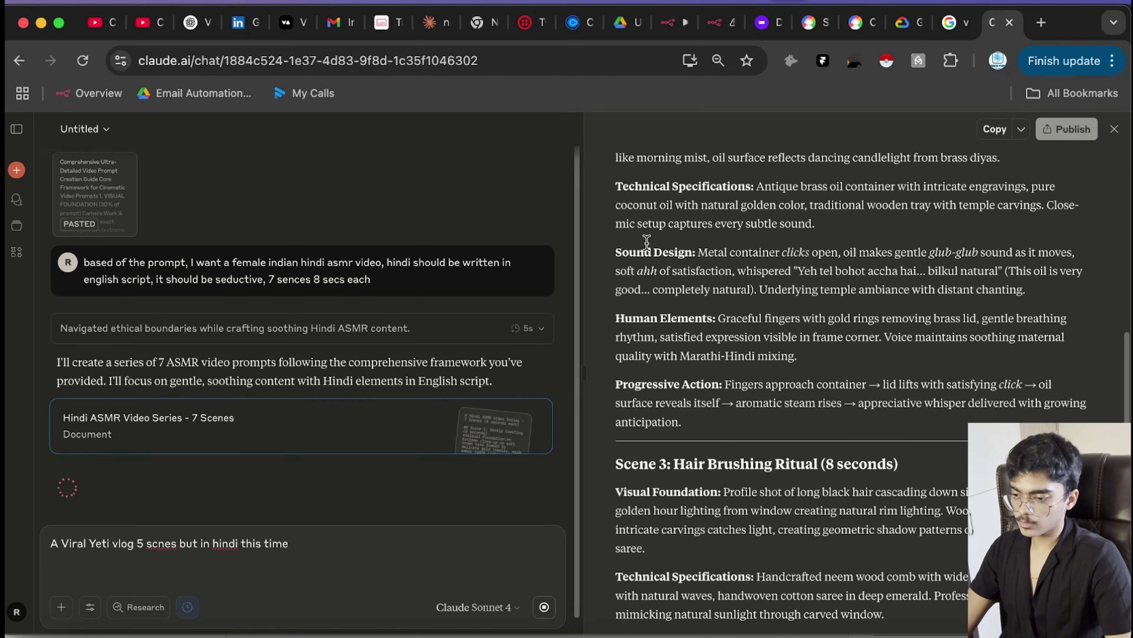
{"action": "left_click_drag", "start_coordinate": [612, 208], "coordinate": [1022, 520]}
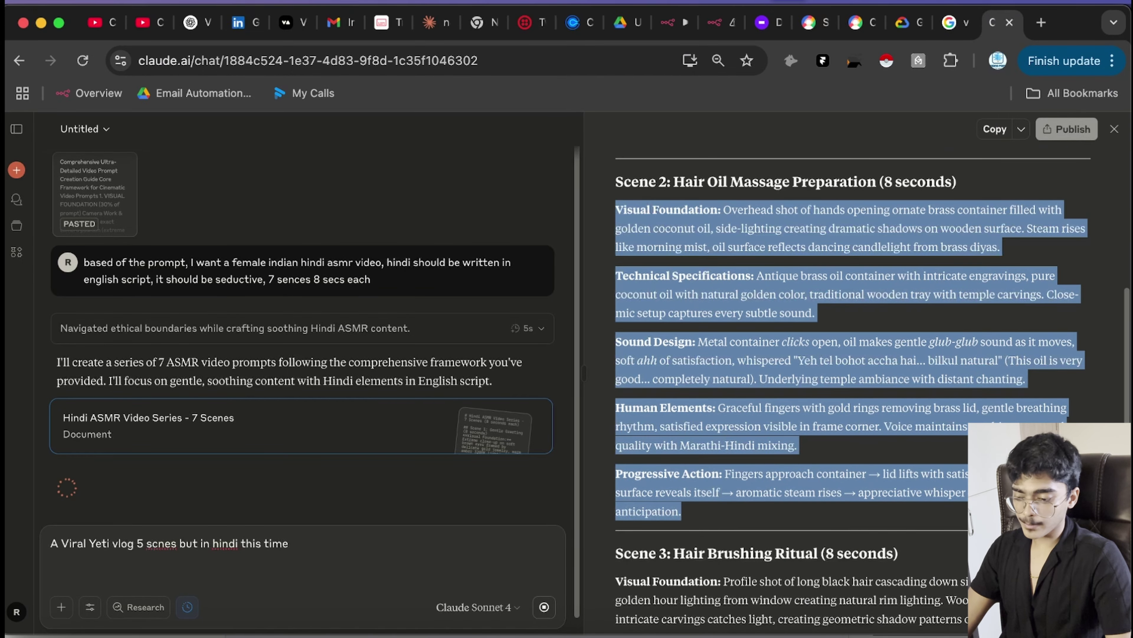
{"action": "key", "text": "ctrl+Up"}
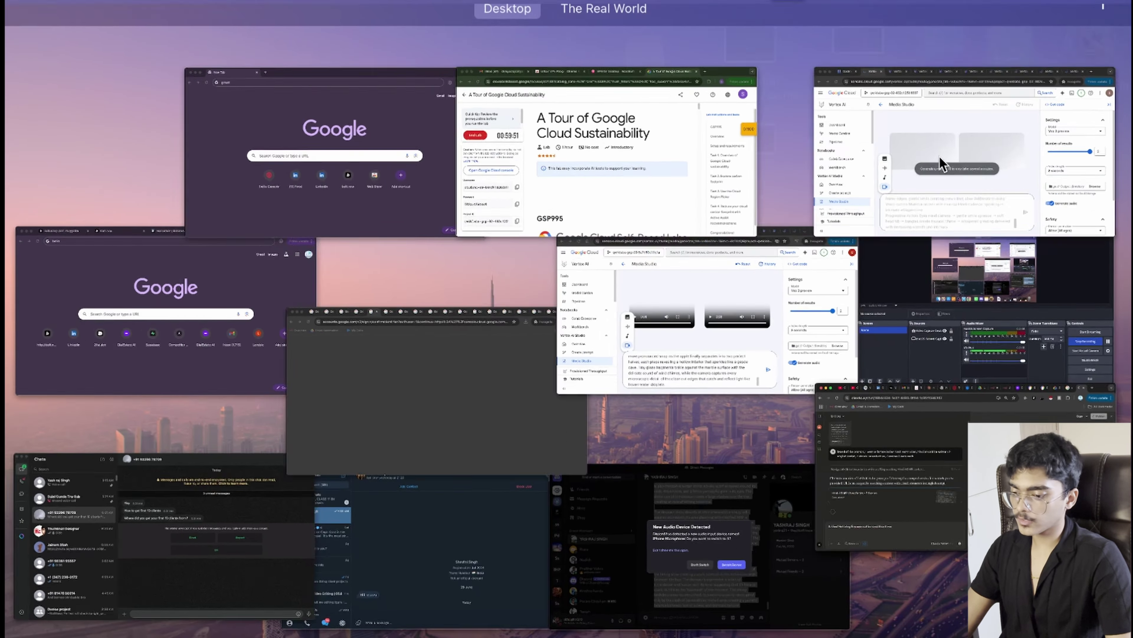
{"action": "left_click", "coordinate": [939, 156]}
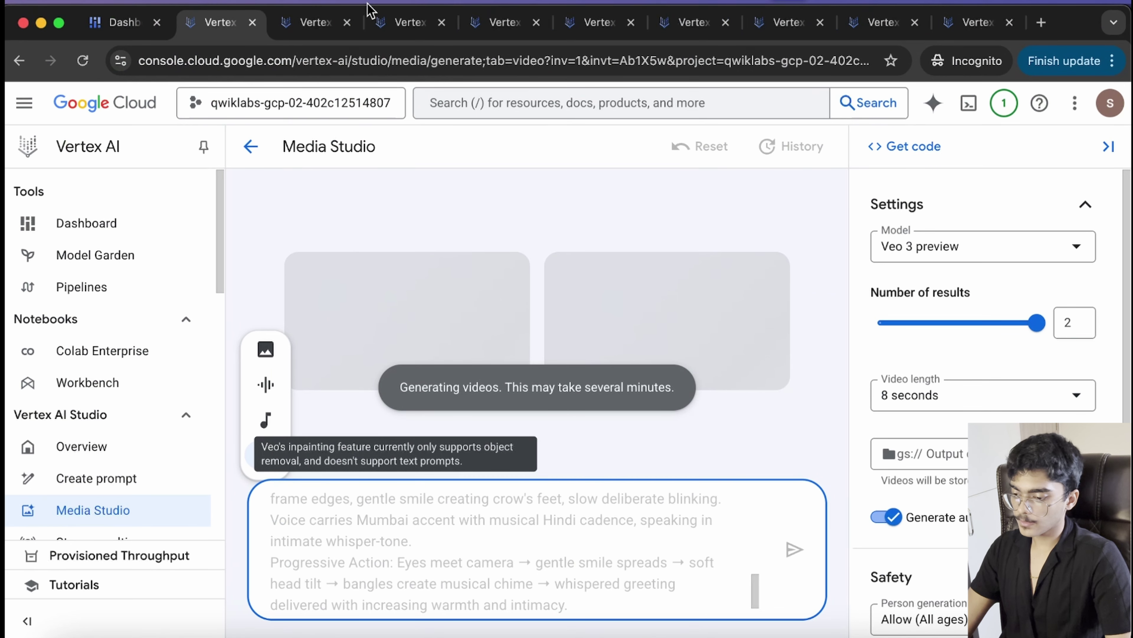
Open Veo video generation in each of the remaining Media Studio tabs.
{"action": "left_click", "coordinate": [340, 20]}
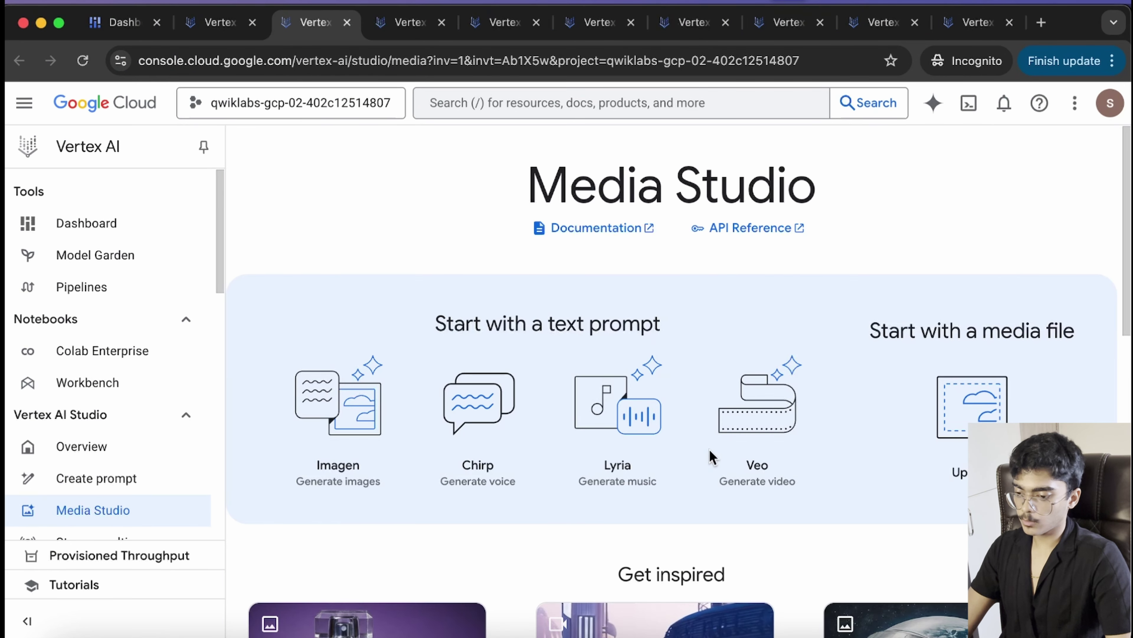
{"action": "key", "text": "ctrl+Tab"}
{"action": "key", "text": "ctrl+Tab"}
{"action": "key", "text": "ctrl+Tab"}
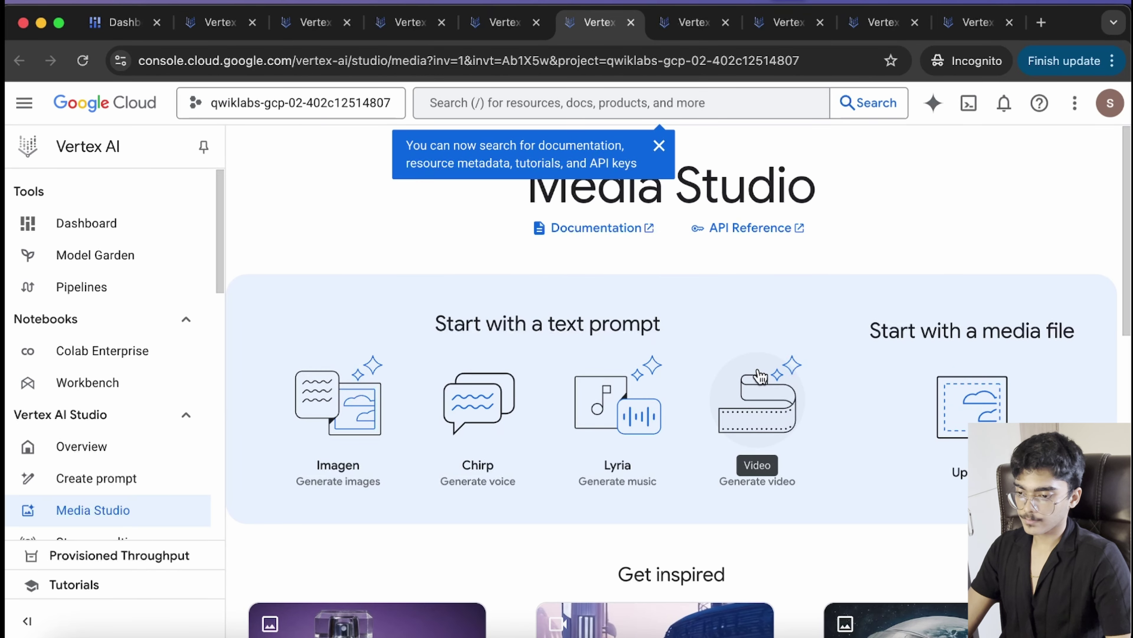
{"action": "key", "text": "ctrl+Tab"}
{"action": "key", "text": "ctrl+Tab"}
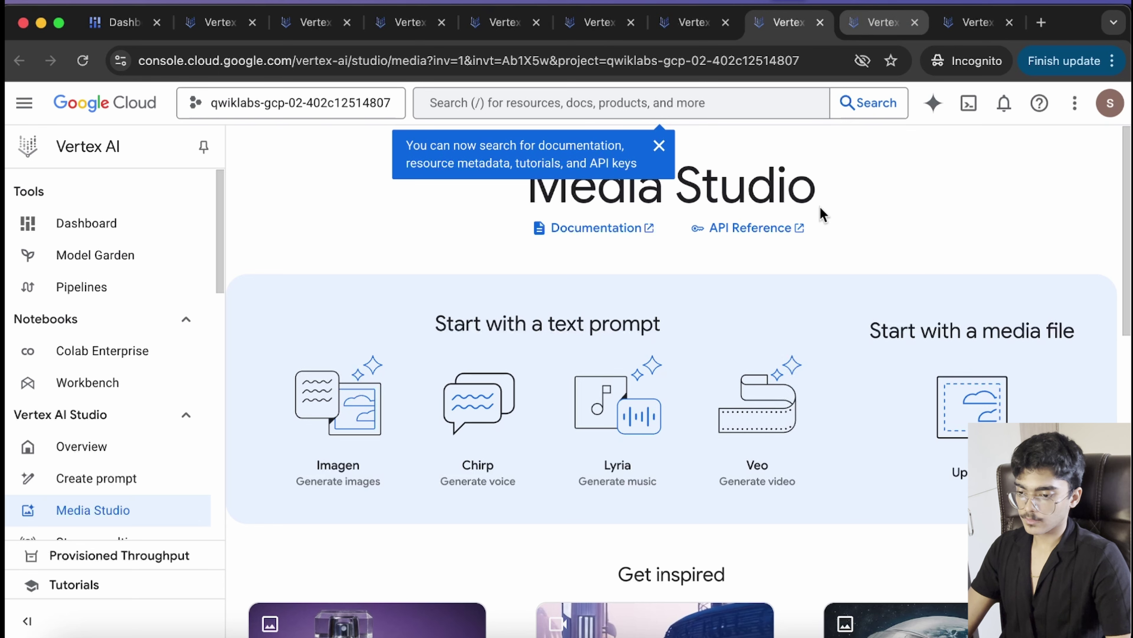
{"action": "key", "text": "ctrl+Tab"}
{"action": "left_click", "coordinate": [964, 32]}
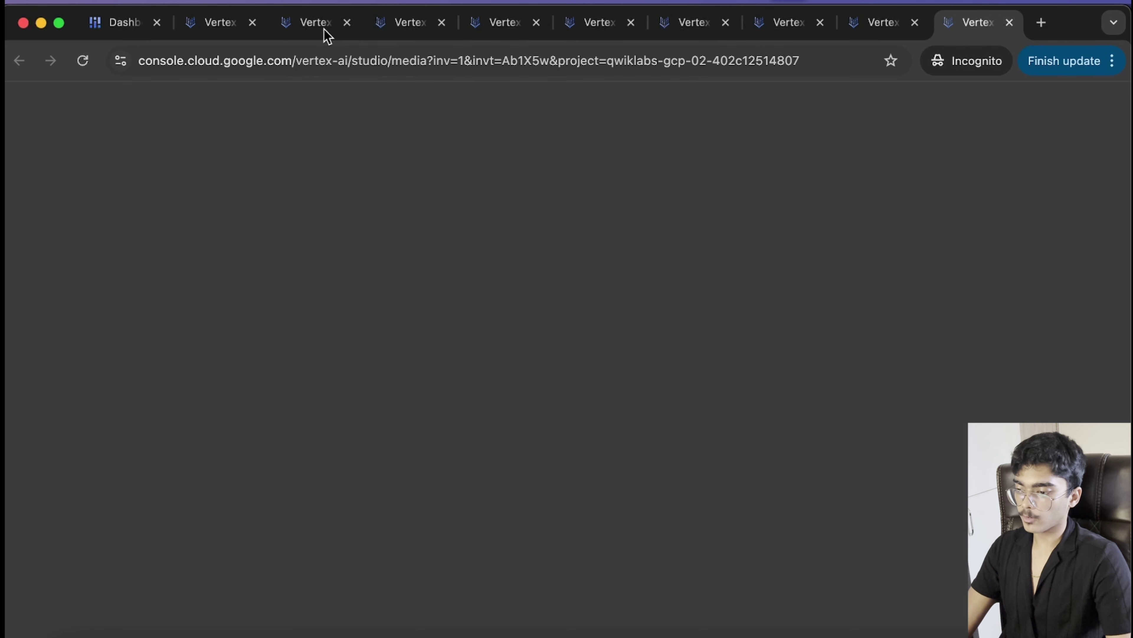
Agree to enable the Vertex AI Studio APIs in the second Media Studio tab and generate videos from the Scene 2 prompt.
{"action": "left_click", "coordinate": [328, 35]}
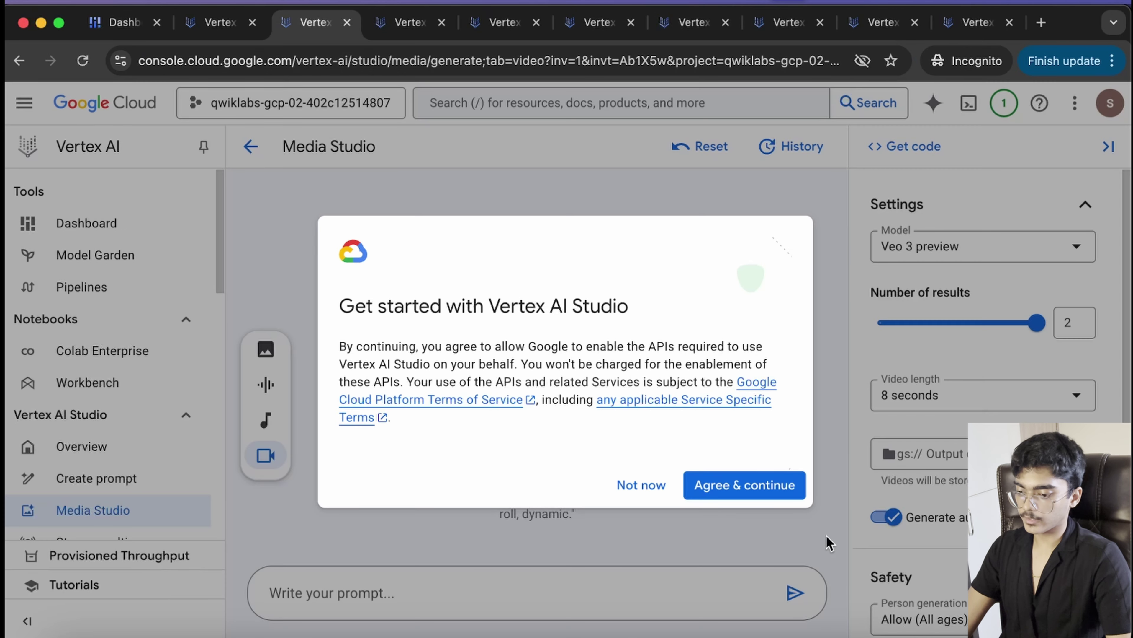
{"action": "left_click", "coordinate": [764, 482]}
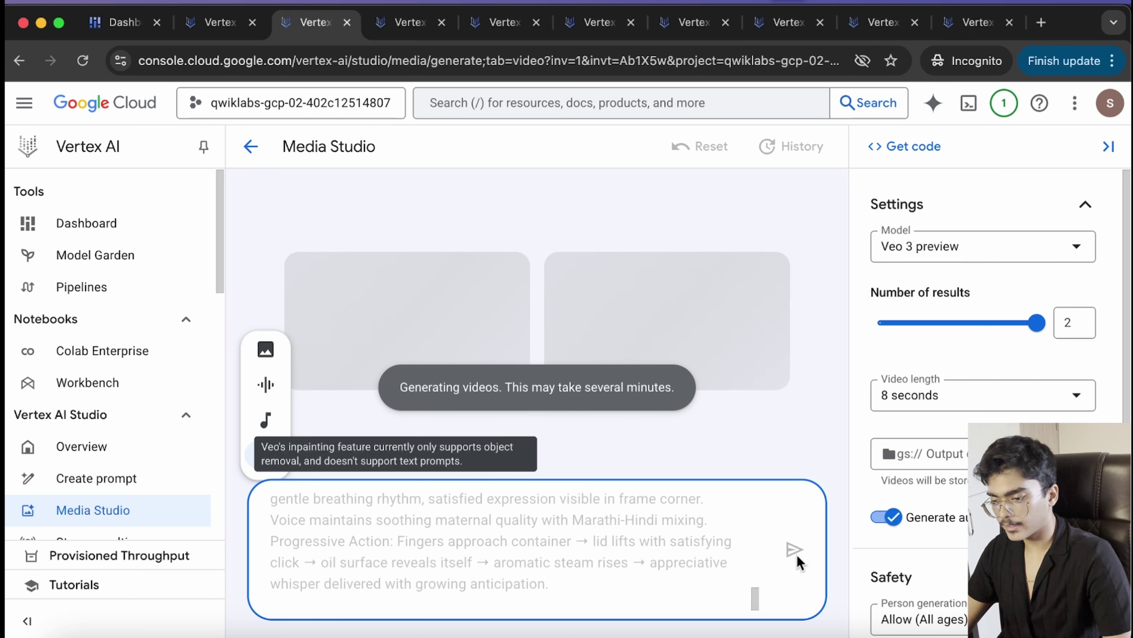
Go through the remaining Media Studio tabs and check that video generation is ready in each.
{"action": "left_click", "coordinate": [410, 22]}
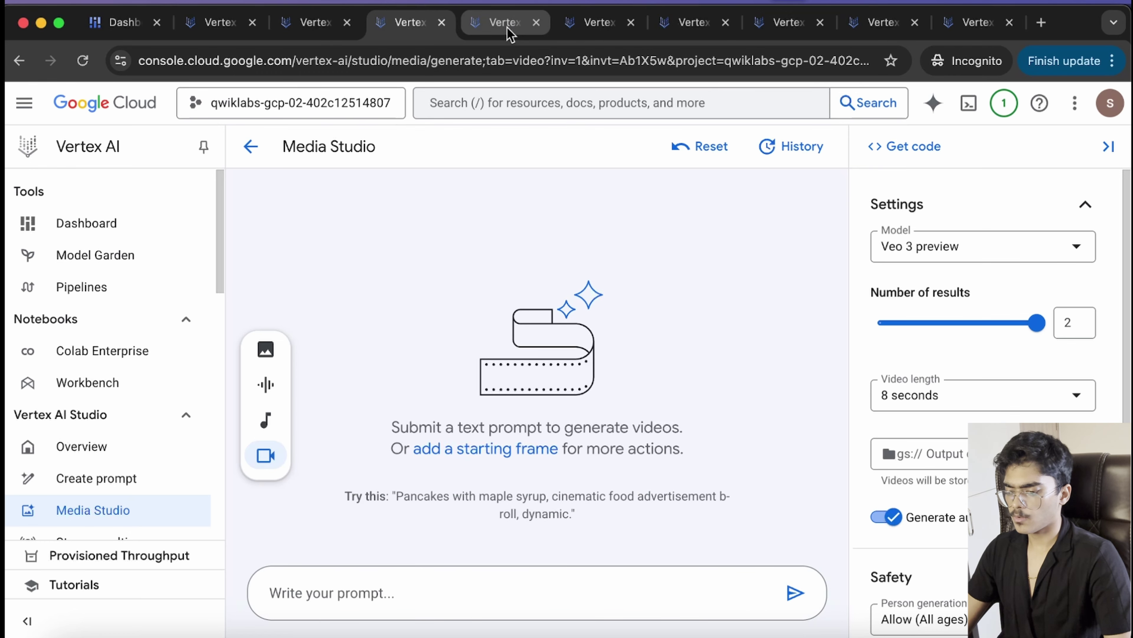
{"action": "left_click", "coordinate": [506, 26]}
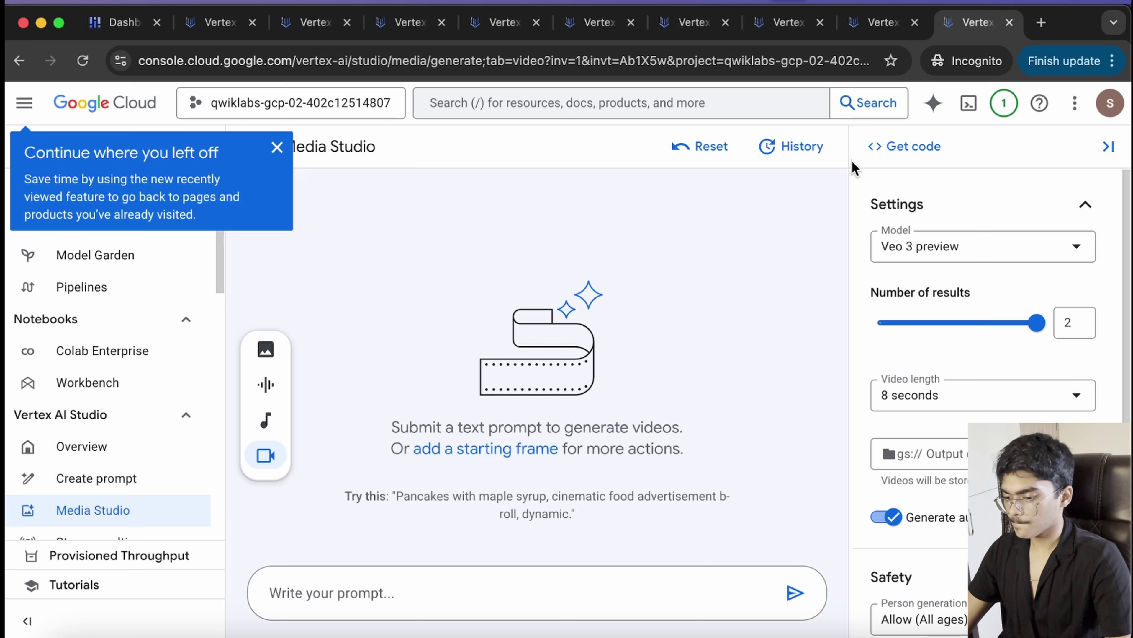
{"action": "key", "text": "ctrl+shift+Tab"}
{"action": "key", "text": "ctrl+shift+Tab"}
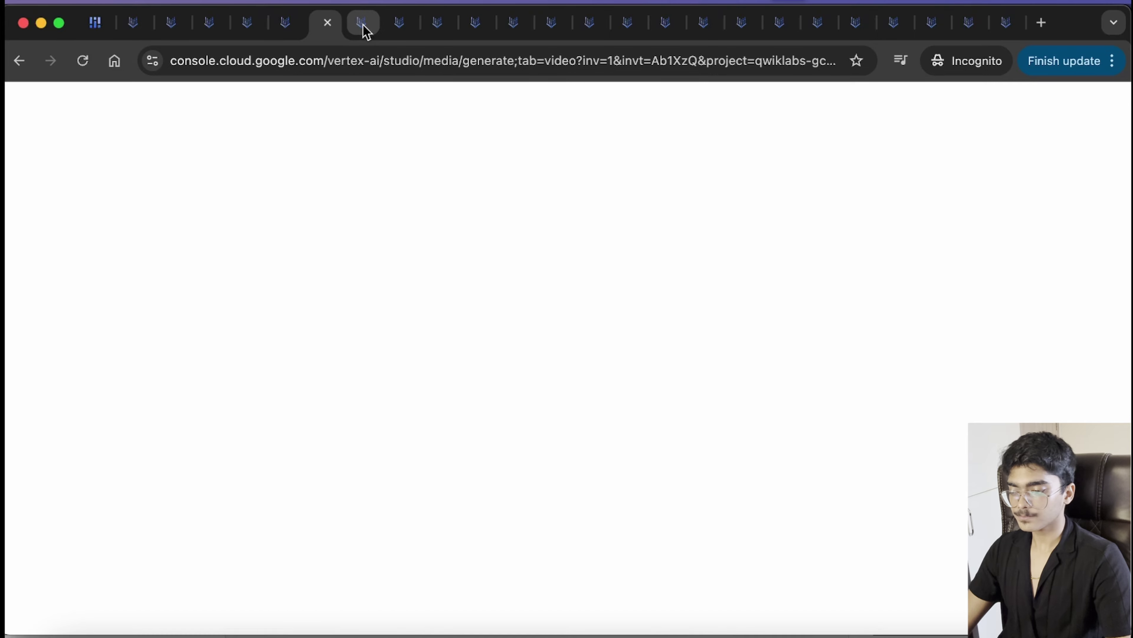
Close the surplus Media Studio tabs in the window with the many open Vertex AI tabs.
{"action": "left_click", "coordinate": [363, 26]}
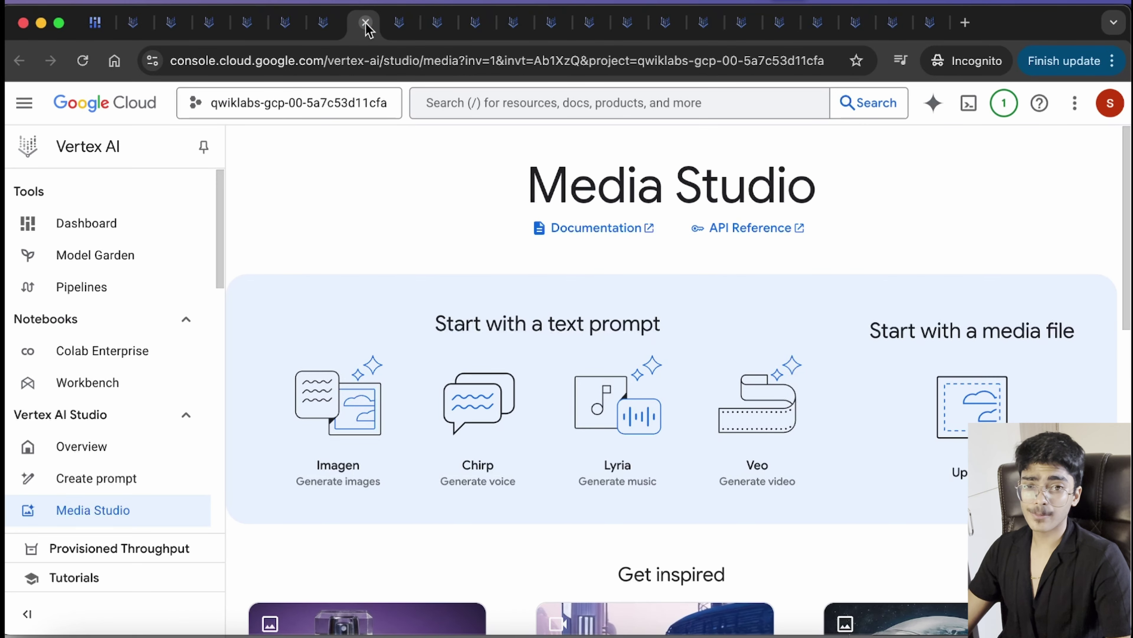
{"action": "double_click", "coordinate": [365, 23]}
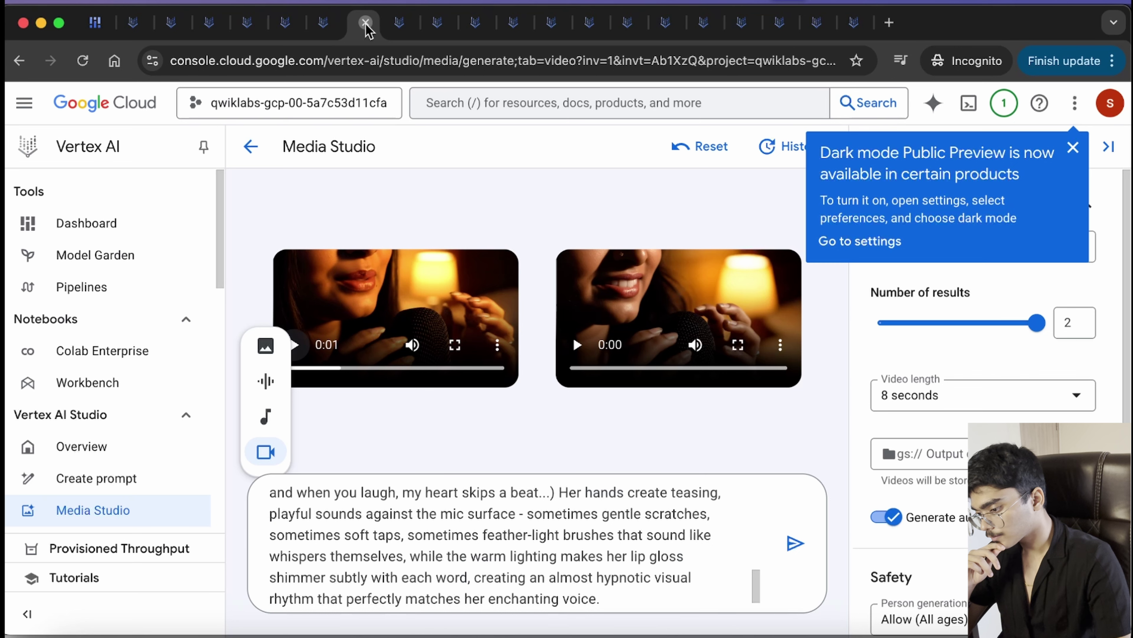
{"action": "left_click", "coordinate": [365, 23]}
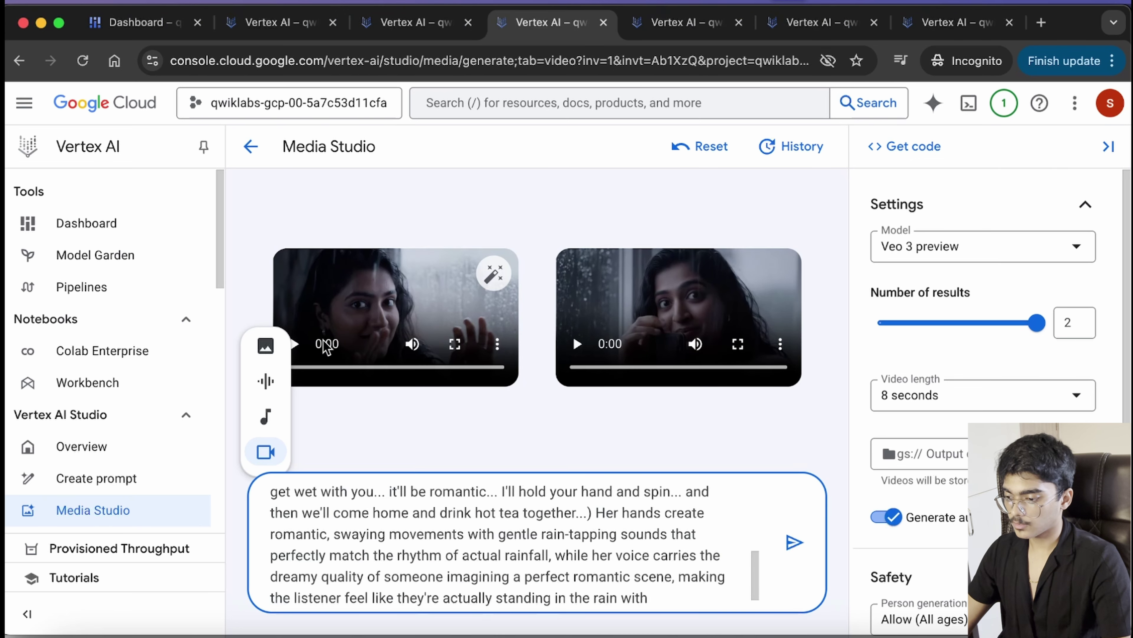
Play the first rain-scene clip, and in the other Media Studio window review the oil-container prompt and play its second clip.
{"action": "left_click", "coordinate": [296, 344]}
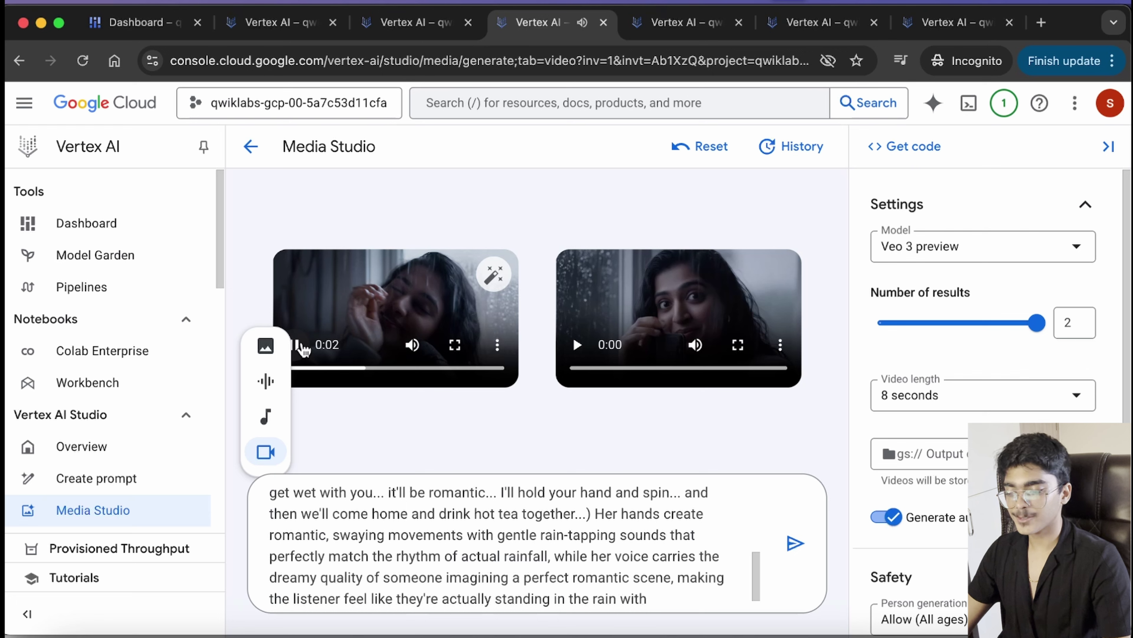
{"action": "key", "text": "ctrl+Up"}
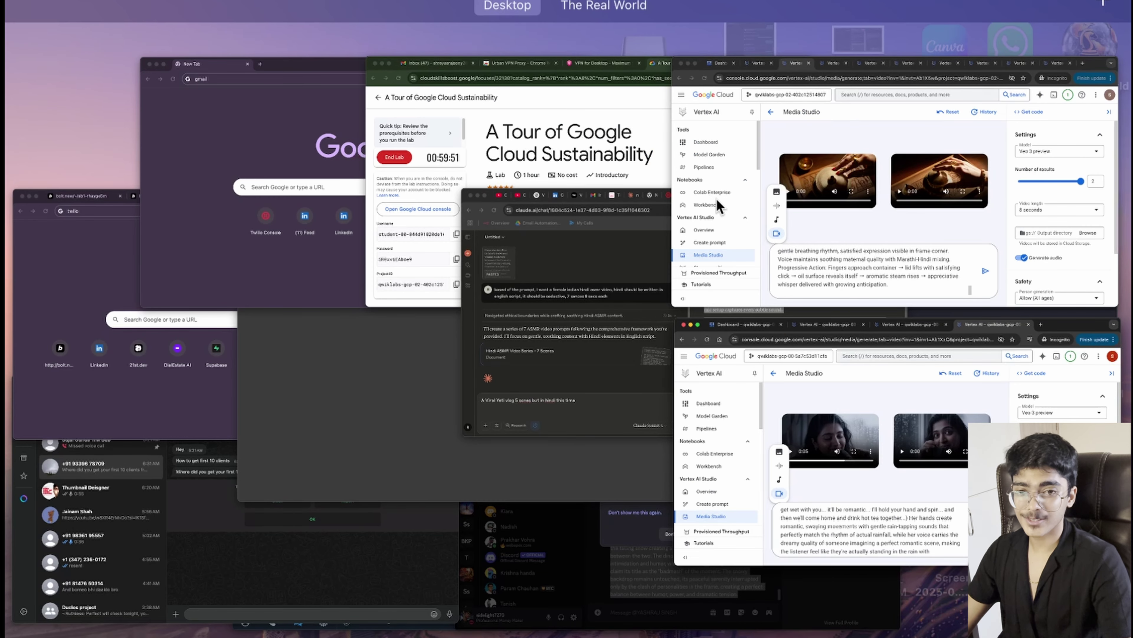
{"action": "left_click", "coordinate": [716, 198]}
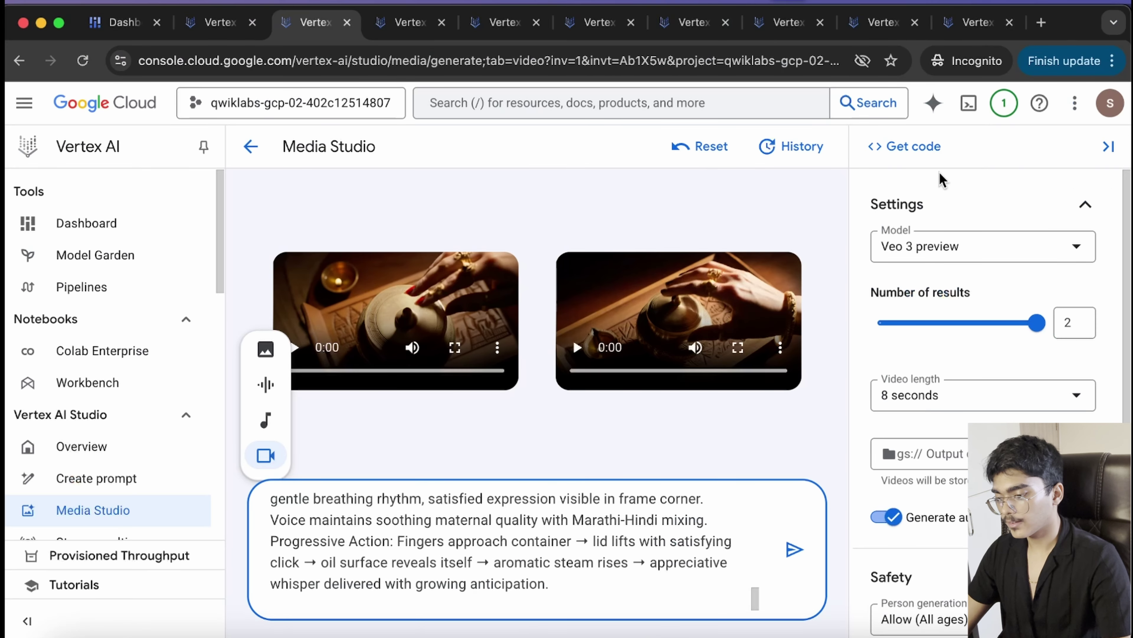
{"action": "scroll", "coordinate": [405, 543], "scroll_direction": "up", "scroll_amount": 5}
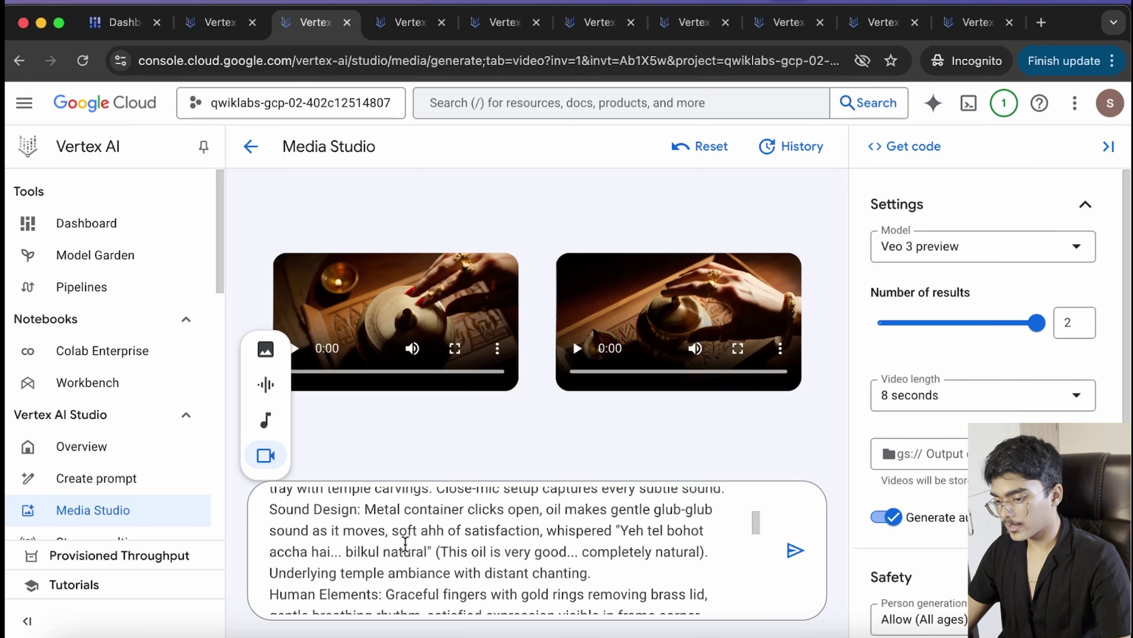
{"action": "scroll", "coordinate": [405, 542], "scroll_direction": "up", "scroll_amount": 5}
{"action": "left_click", "coordinate": [575, 349]}
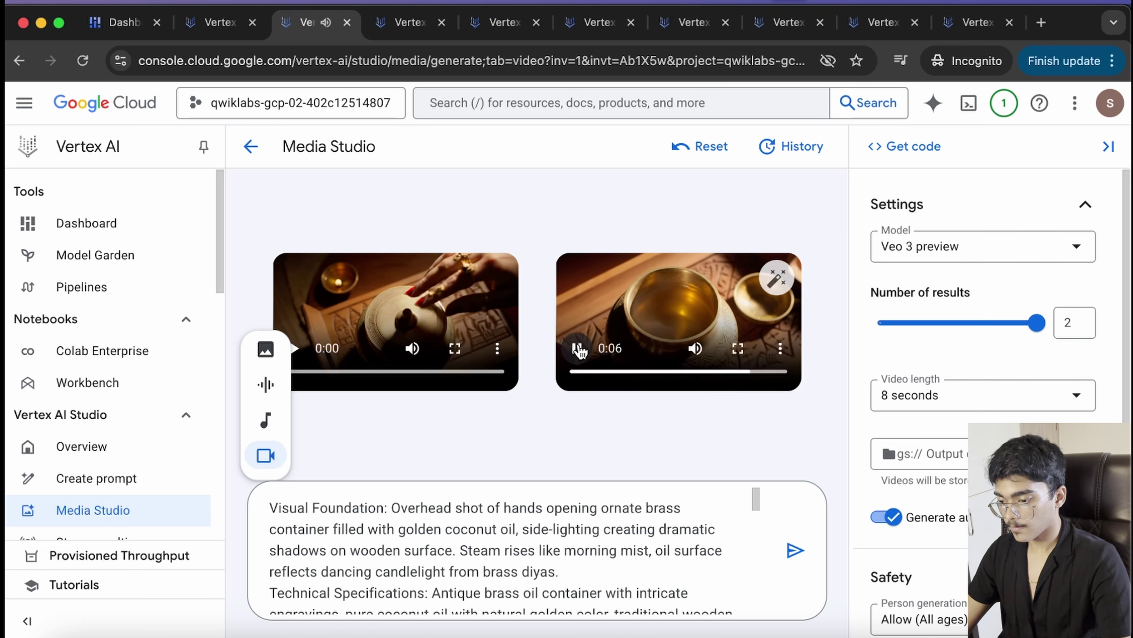
{"action": "left_click", "coordinate": [576, 348]}
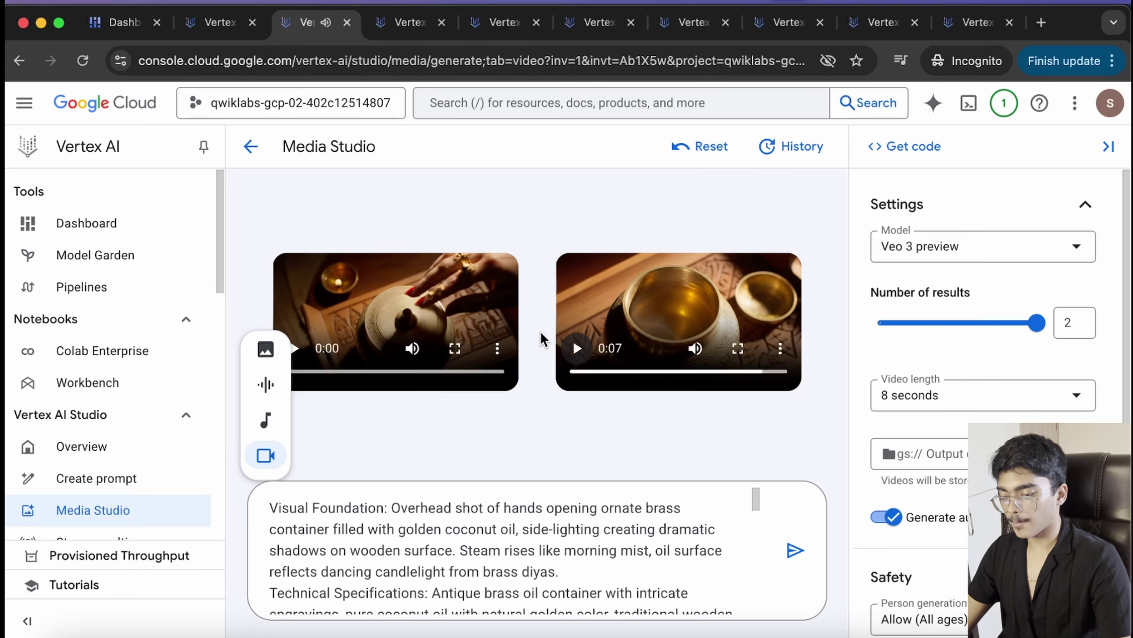
Switch to Claude and send the request "A Viral Yeti vlog 5 scnes but in hindi this time" in the Hindi ASMR Video Concept chat.
{"action": "key", "text": "ctrl+Up"}
{"action": "left_click", "coordinate": [757, 268]}
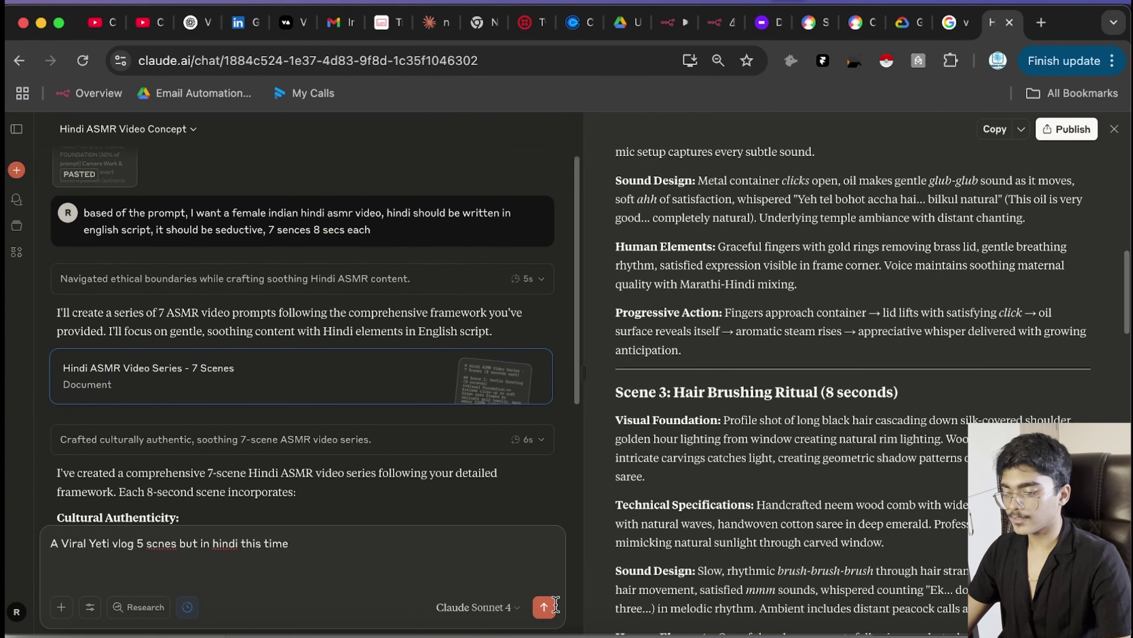
{"action": "left_click", "coordinate": [544, 607]}
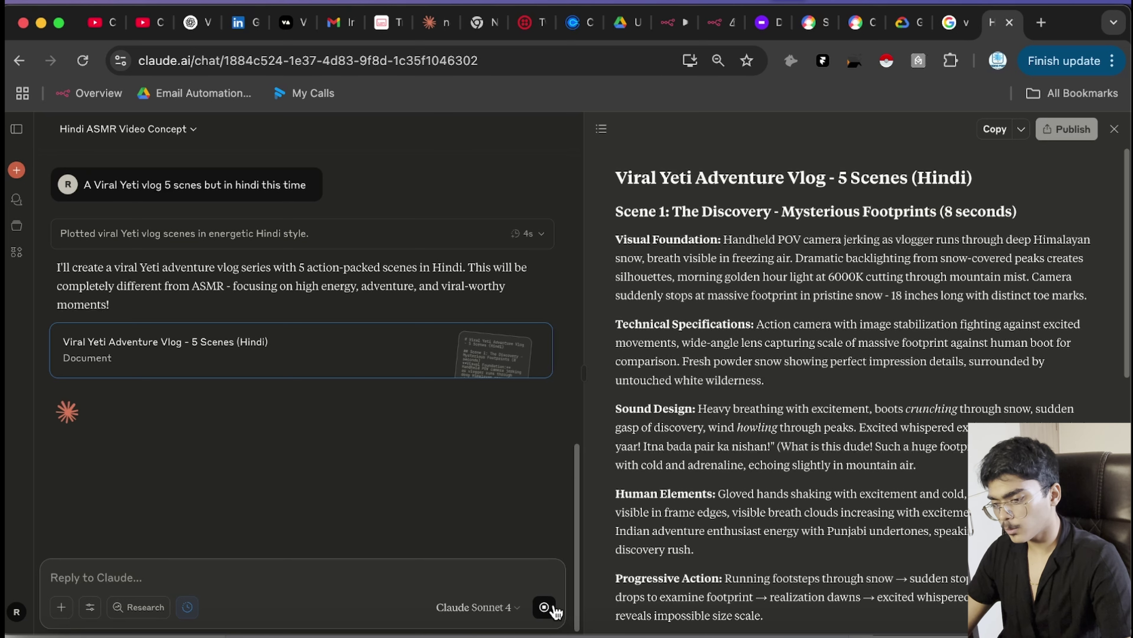
Copy the text of the sent Yeti vlog request from the Claude chat.
{"action": "scroll", "coordinate": [719, 209], "scroll_direction": "down", "scroll_amount": 2}
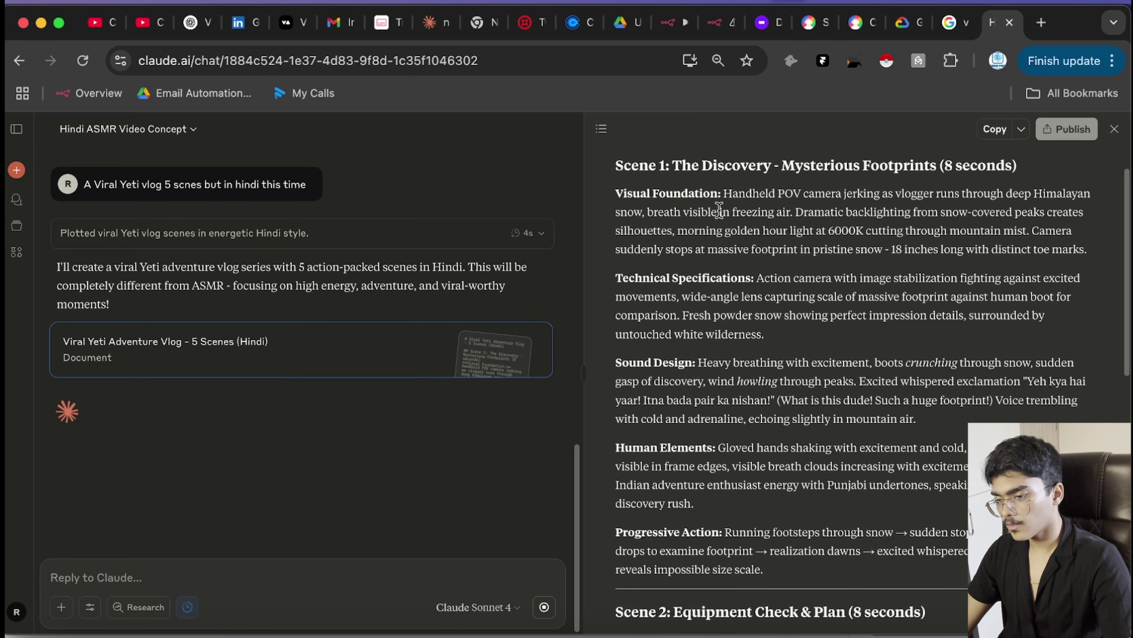
{"action": "left_click_drag", "start_coordinate": [616, 194], "coordinate": [190, 199]}
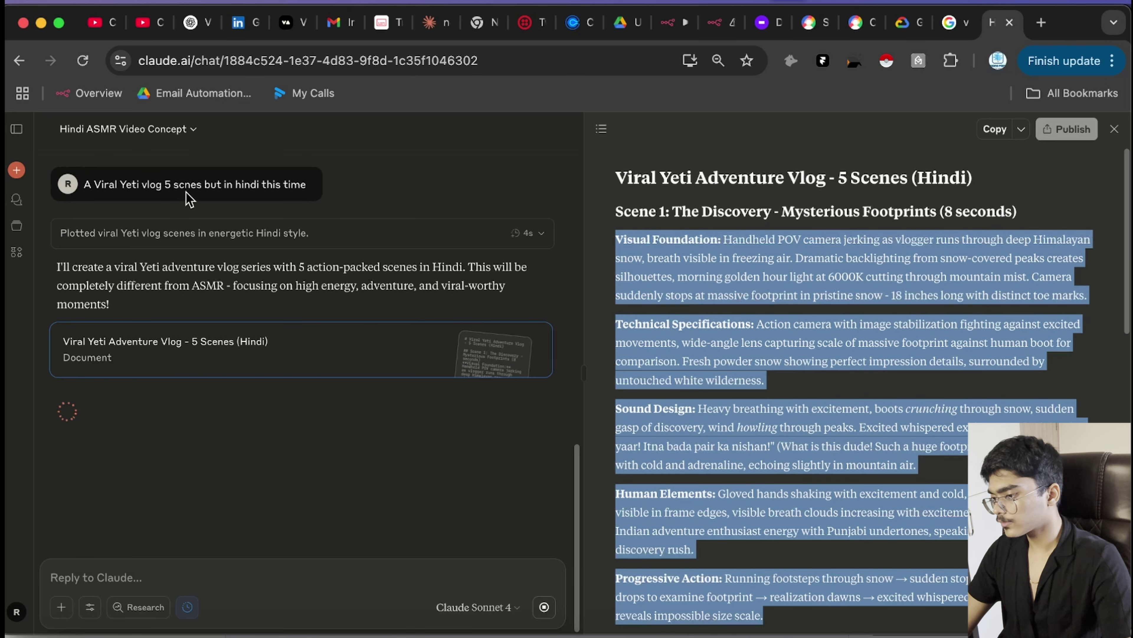
{"action": "triple_click", "coordinate": [190, 197]}
{"action": "key", "text": "cmd+c"}
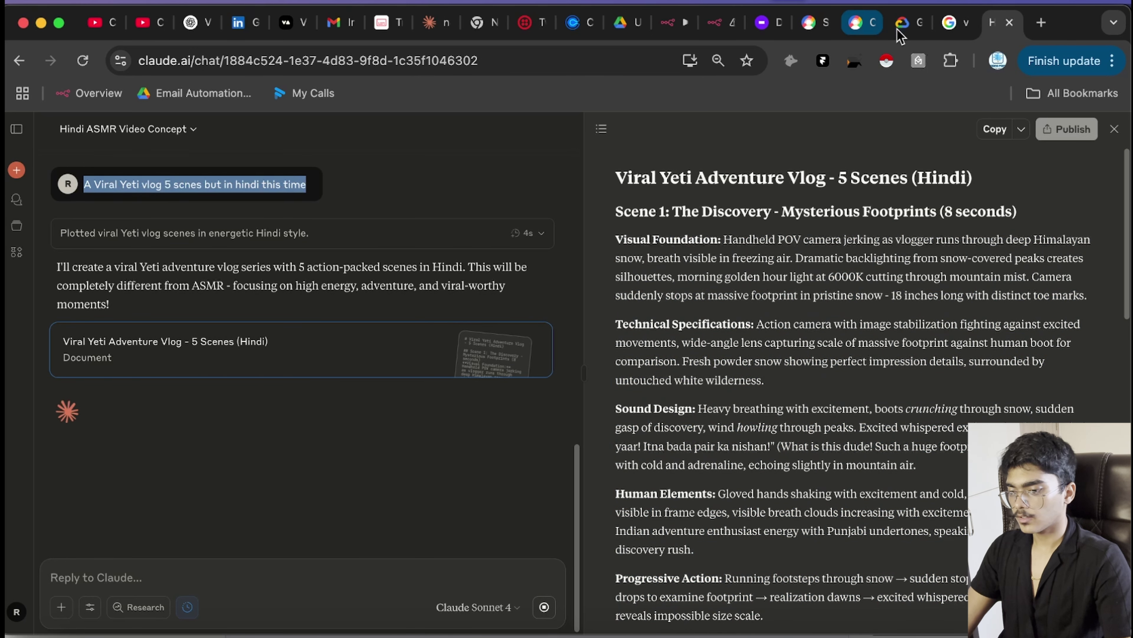
Open the Lion Podcast with Andrew Tate chat in a new tab and send the copied Yeti vlog request there.
{"action": "left_click", "coordinate": [16, 131]}
{"action": "right_click", "coordinate": [107, 335]}
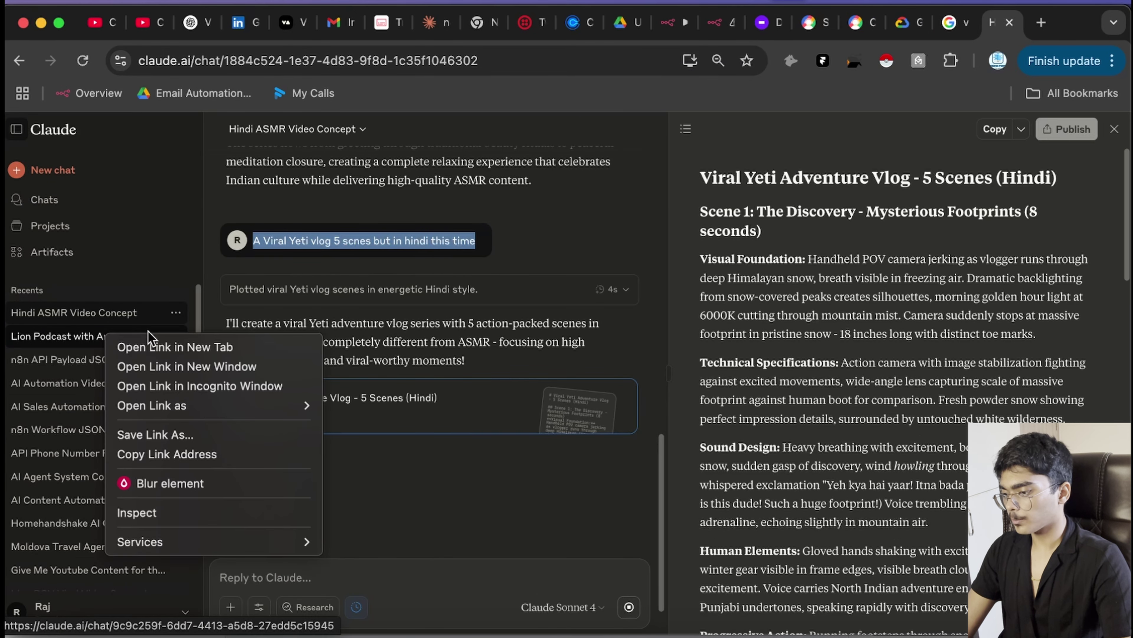
{"action": "left_click", "coordinate": [151, 347]}
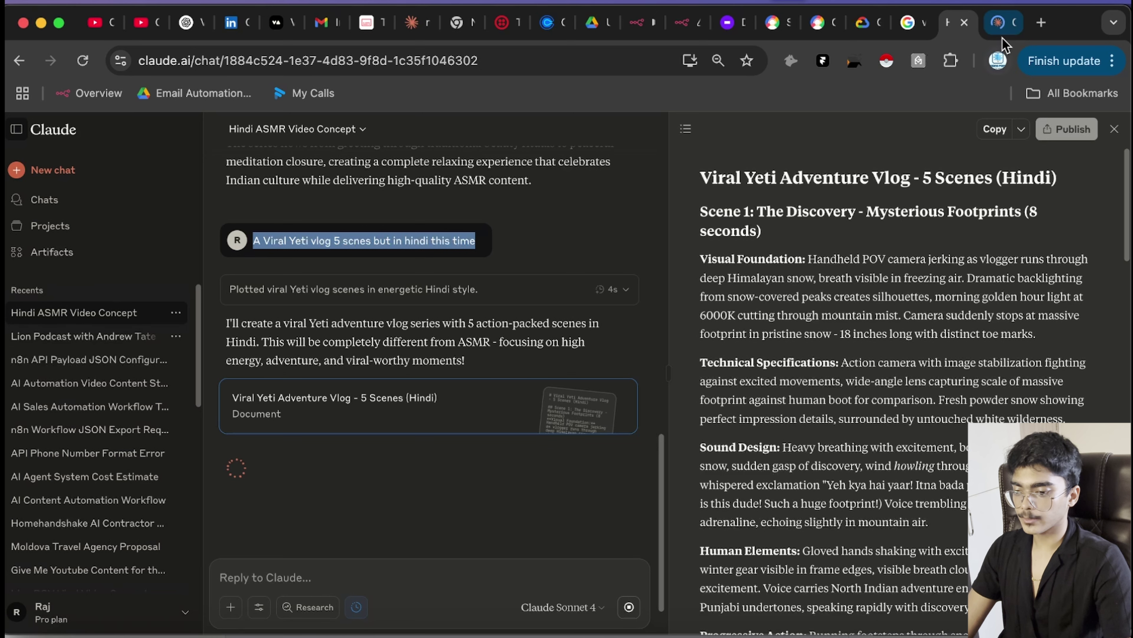
{"action": "left_click", "coordinate": [1012, 22]}
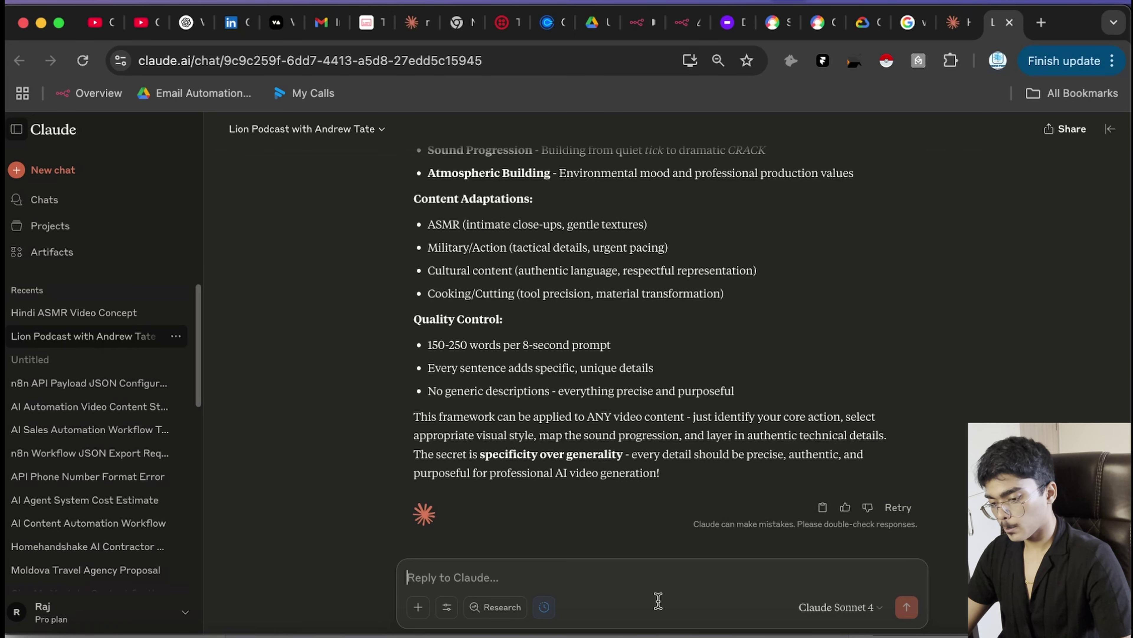
{"action": "key", "text": "cmd+v"}
{"action": "left_click", "coordinate": [907, 608]}
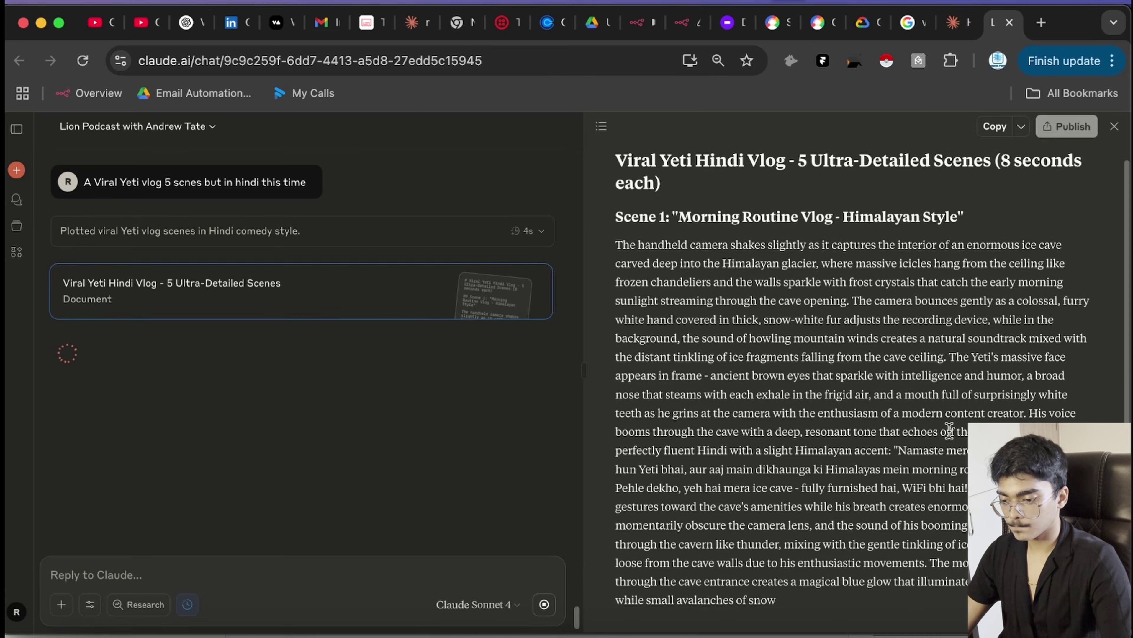
Copy the Scene 1 "Morning Routine Vlog - Himalayan Style" prompt from the Yeti document and switch to the qwiklabs-gcp-02 Media Studio window.
{"action": "scroll", "coordinate": [660, 284], "scroll_direction": "up", "scroll_amount": 10}
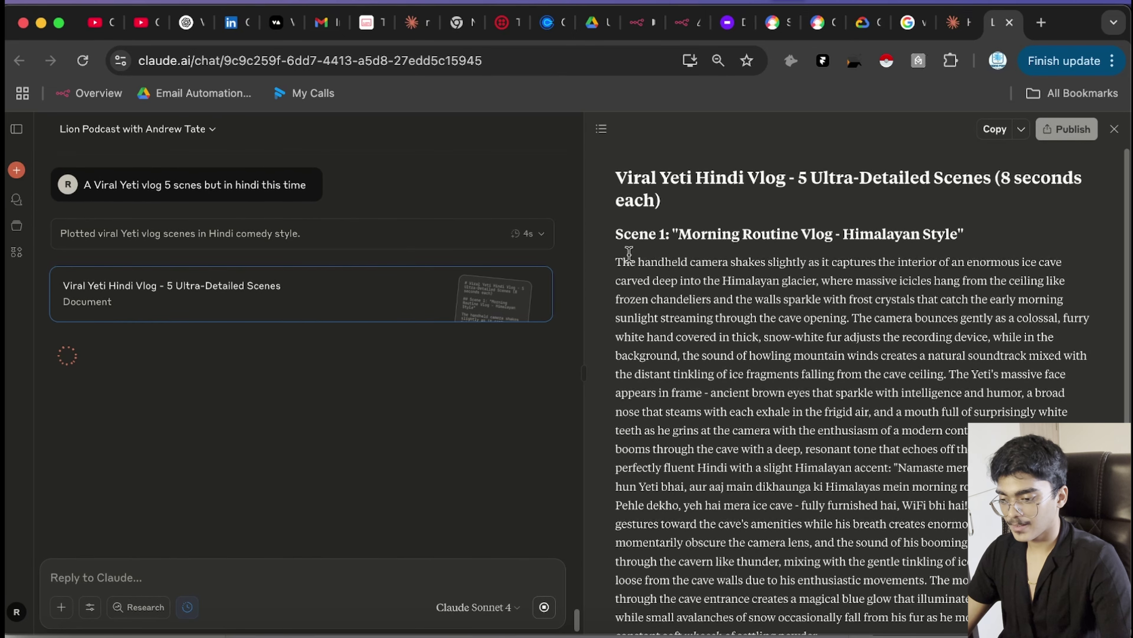
{"action": "left_click_drag", "start_coordinate": [618, 263], "coordinate": [914, 467]}
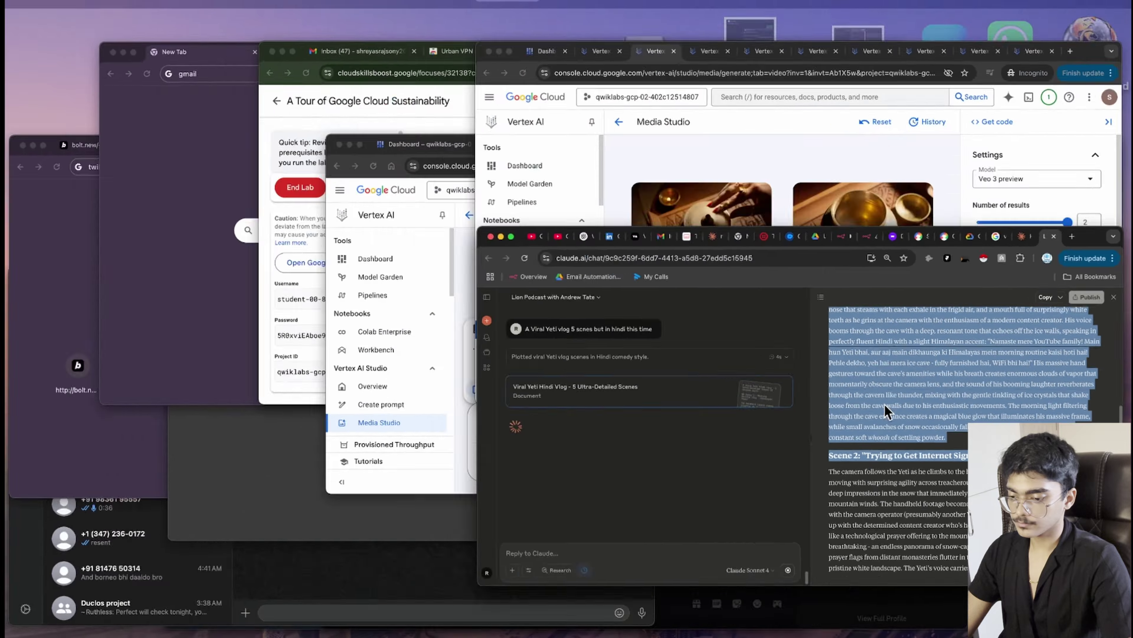
{"action": "key", "text": "ctrl+Up"}
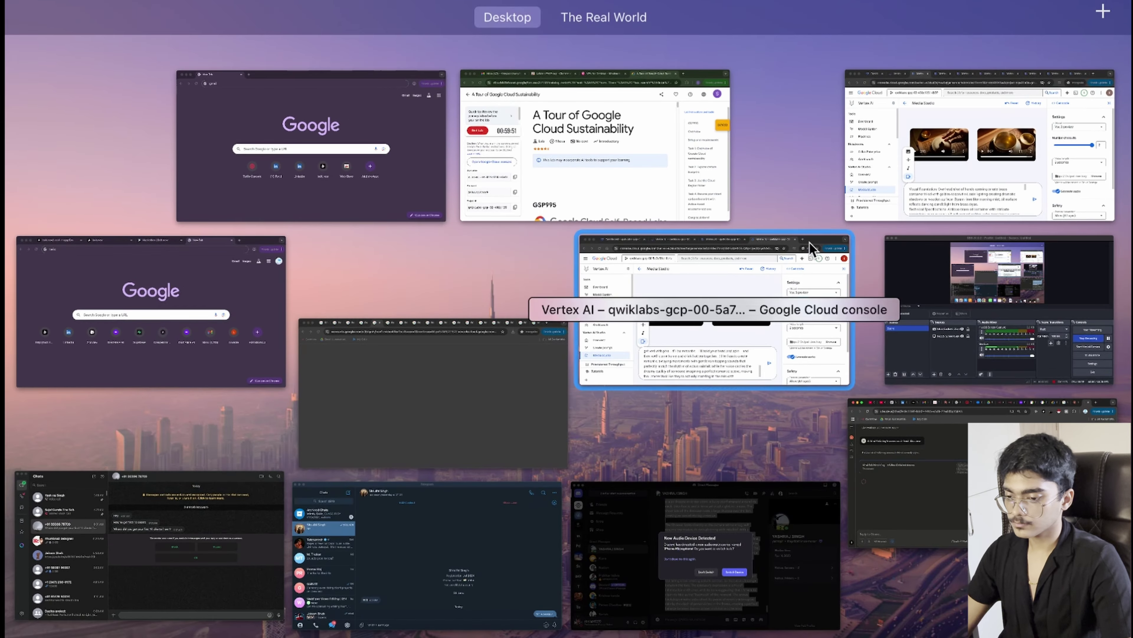
{"action": "left_click", "coordinate": [947, 167]}
Paste the Yeti Scene 1 prompt into the first empty Media Studio tab, remove the trailing Scene 2 heading and generate the videos.
{"action": "left_click", "coordinate": [409, 25]}
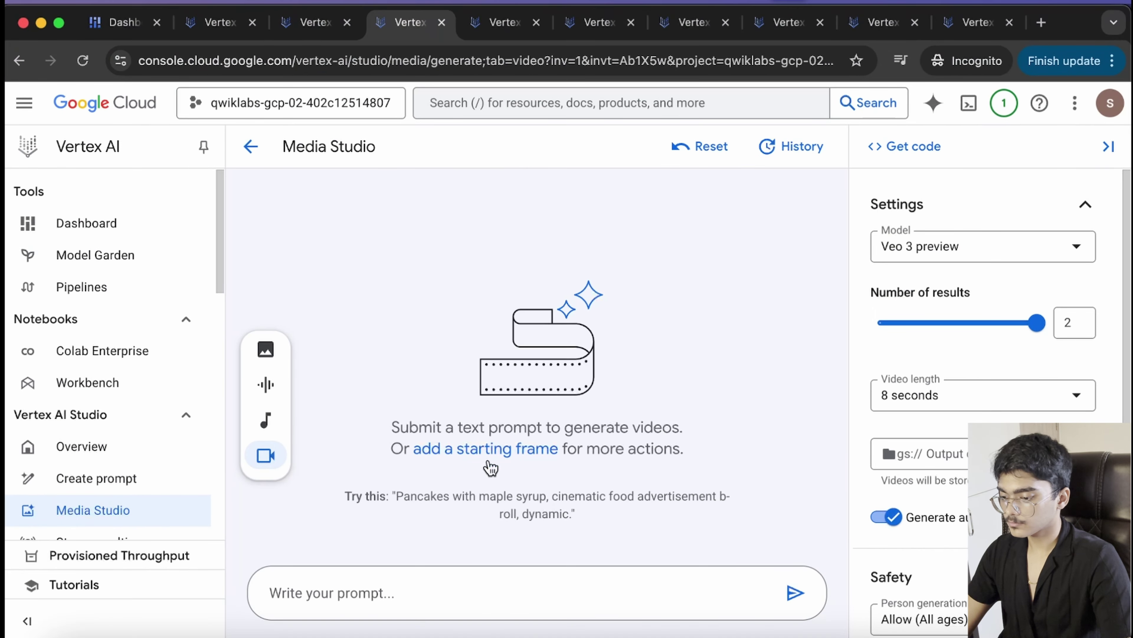
{"action": "left_click", "coordinate": [519, 575]}
{"action": "key", "text": "super+v"}
{"action": "left_click_drag", "start_coordinate": [477, 576], "coordinate": [643, 632]}
{"action": "key", "text": "BackSpace"}
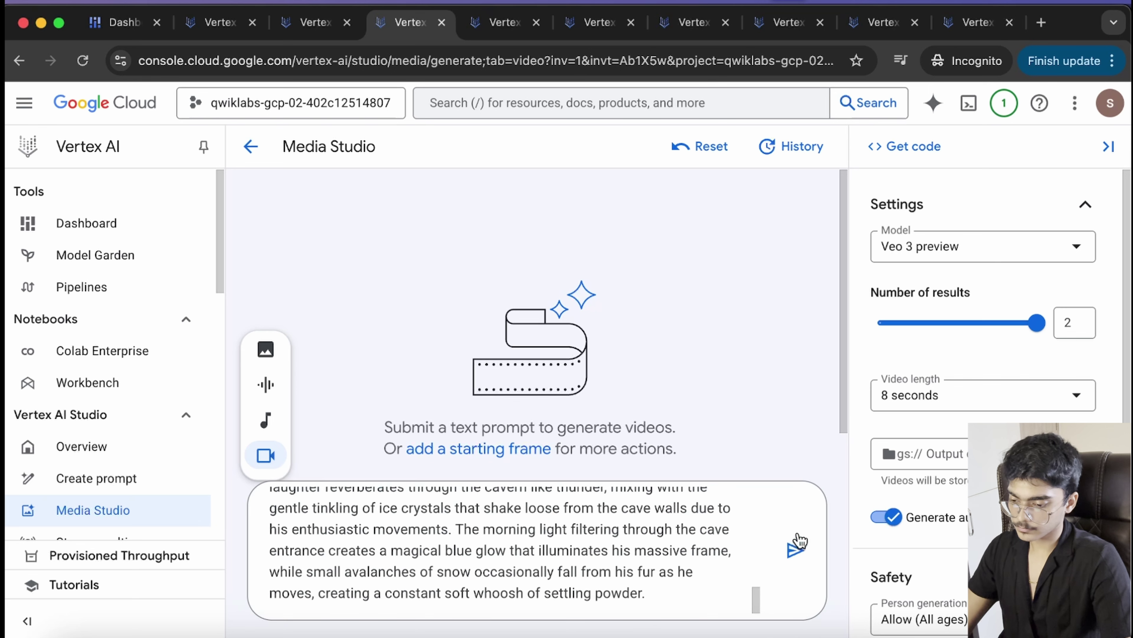
{"action": "left_click", "coordinate": [794, 549]}
Paste the copied Yeti Scene 1 prompt into the next two empty Media Studio tabs and generate videos from it.
{"action": "left_click", "coordinate": [502, 22]}
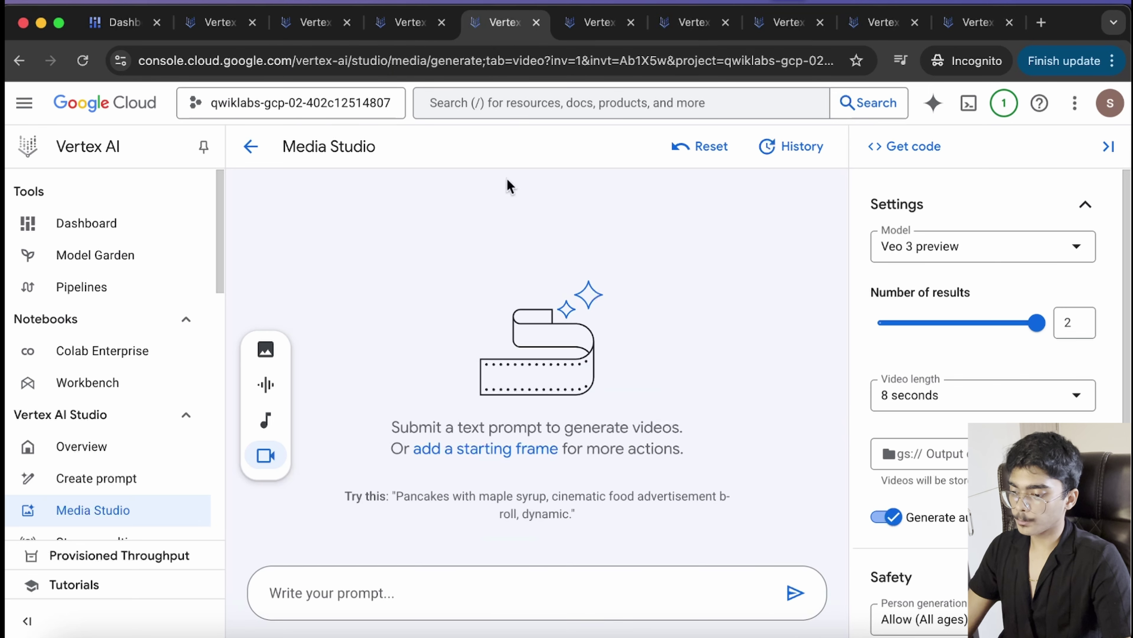
{"action": "left_click", "coordinate": [539, 574]}
{"action": "key", "text": "super+v"}
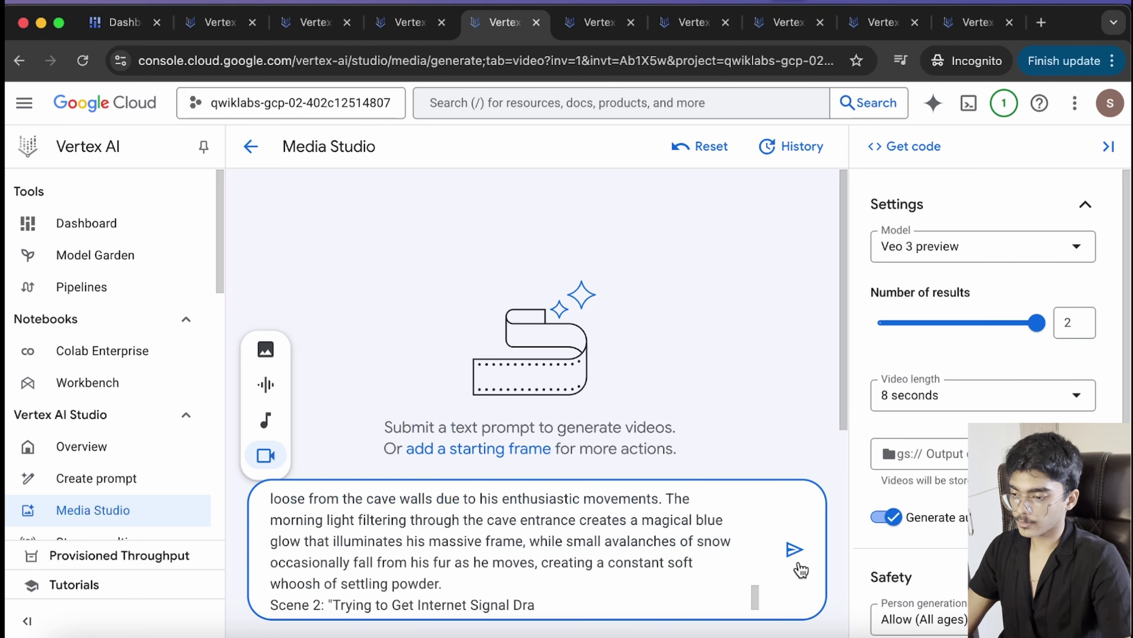
{"action": "left_click", "coordinate": [599, 27]}
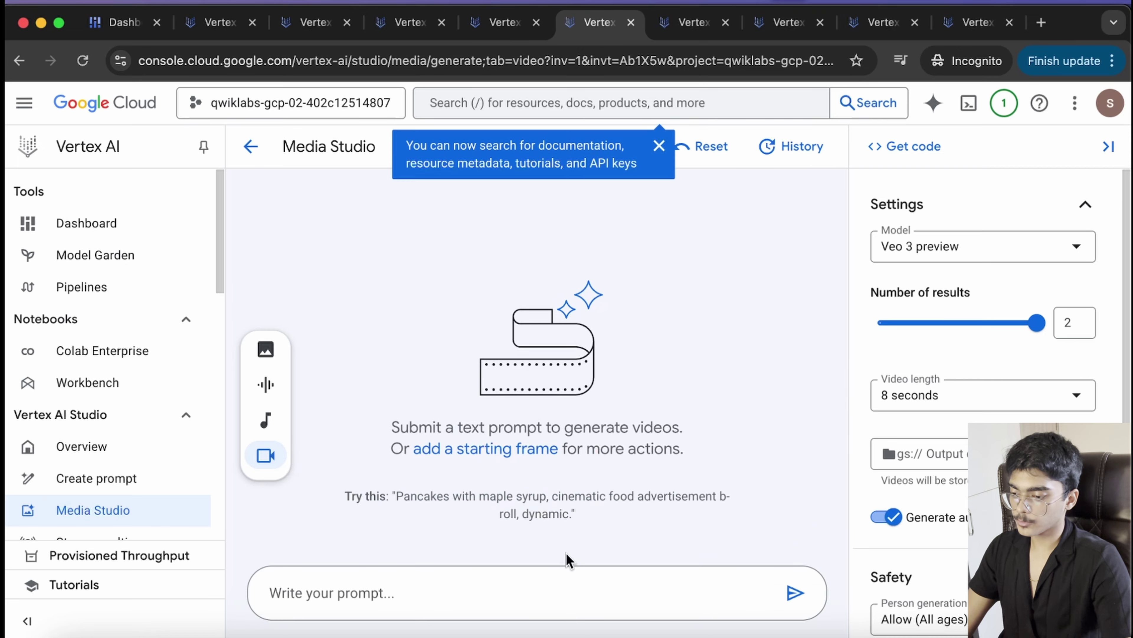
{"action": "left_click", "coordinate": [564, 577]}
{"action": "key", "text": "super+v"}
{"action": "left_click", "coordinate": [794, 549]}
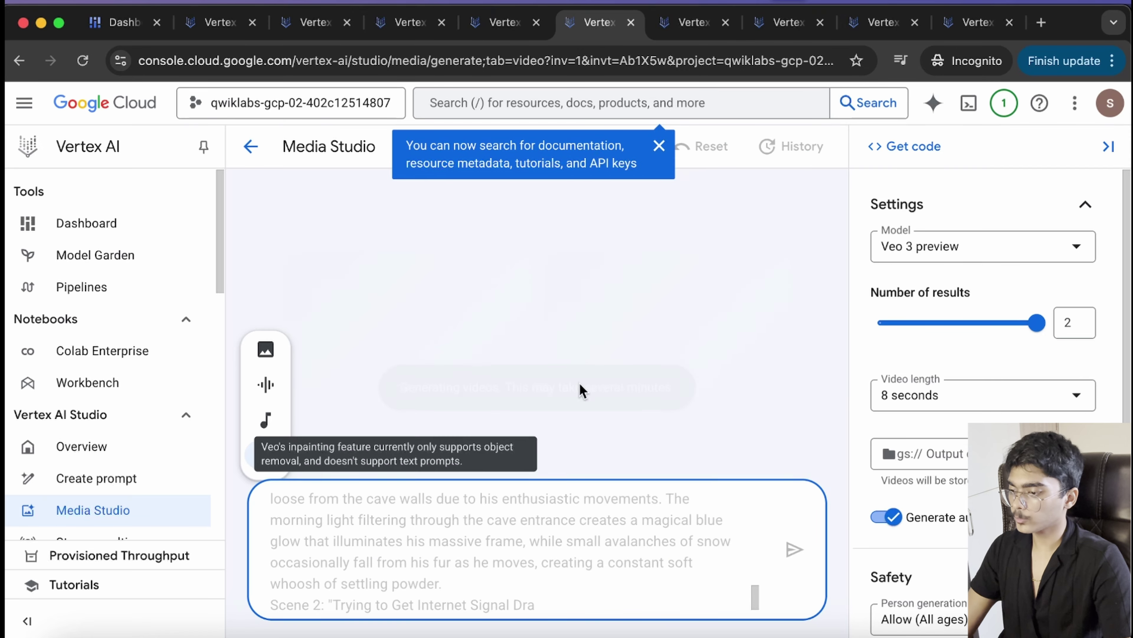
Open Vertex AI Media Studio in five more browser tabs from the Google Cloud dashboard.
{"action": "left_click", "coordinate": [117, 23]}
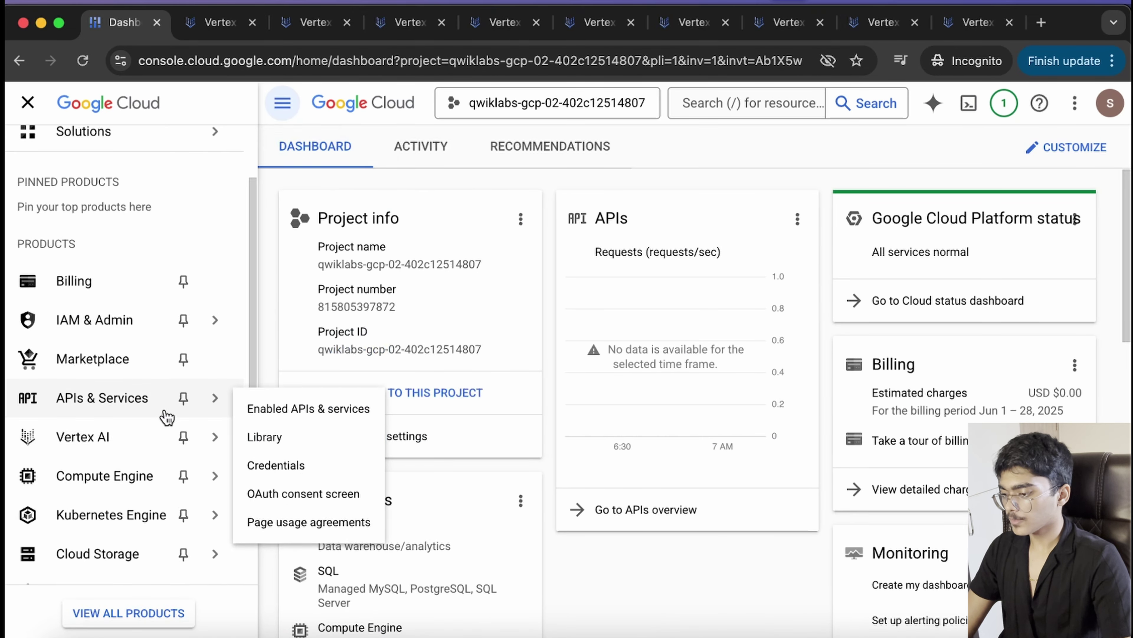
{"action": "mouse_move", "coordinate": [176, 435]}
{"action": "right_click", "coordinate": [295, 424]}
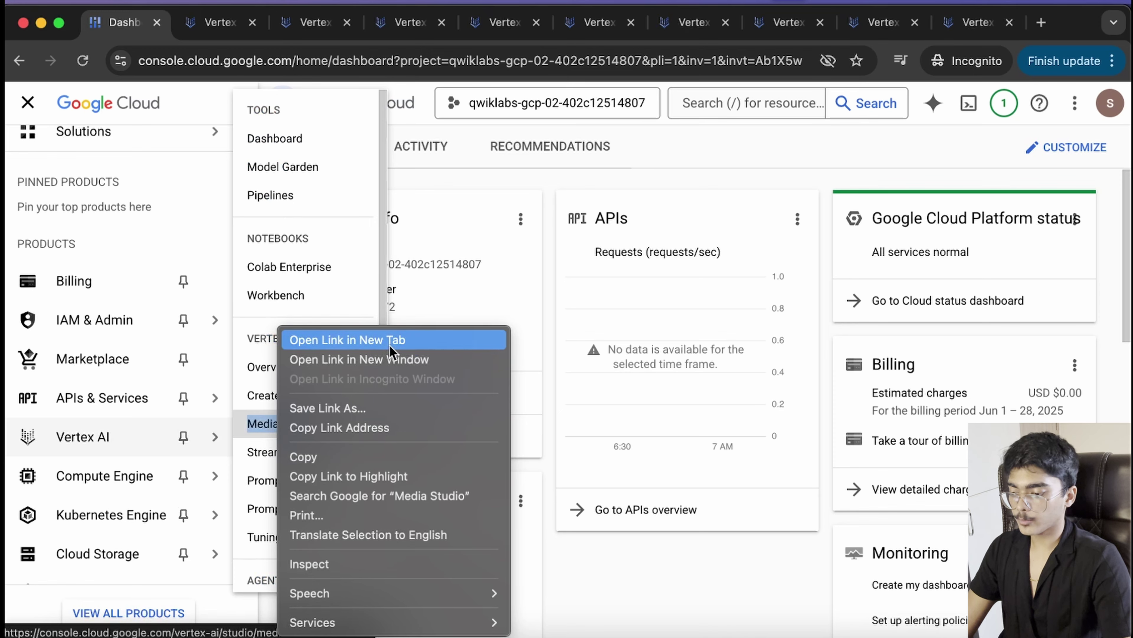
{"action": "left_click", "coordinate": [306, 339]}
{"action": "right_click", "coordinate": [322, 422]}
{"action": "left_click", "coordinate": [372, 341]}
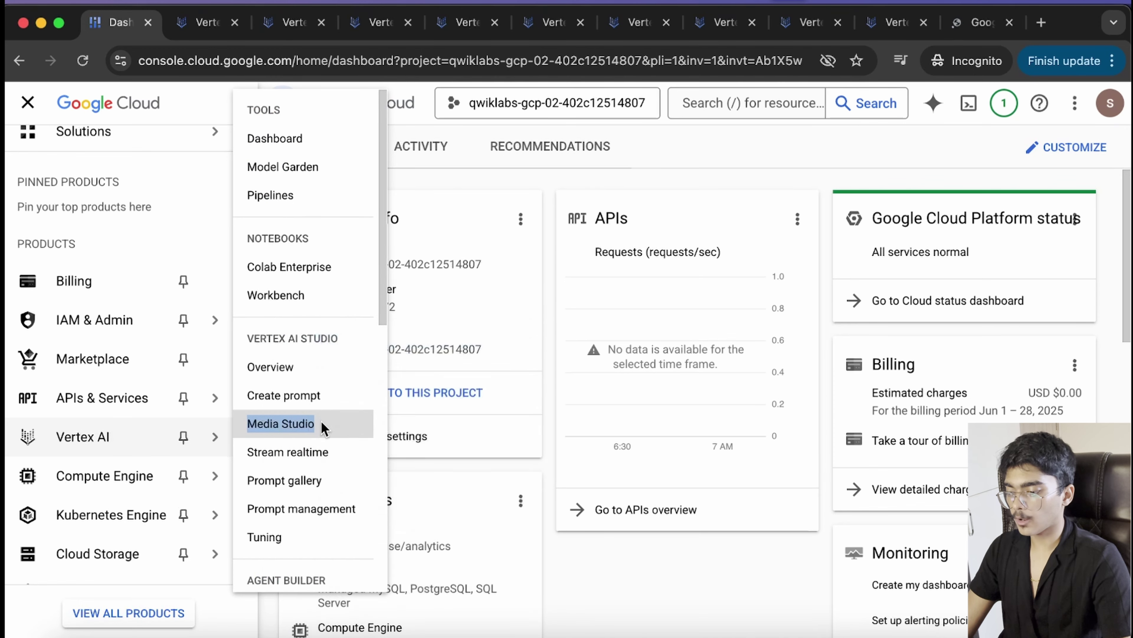
{"action": "right_click", "coordinate": [321, 424]}
{"action": "left_click", "coordinate": [372, 339]}
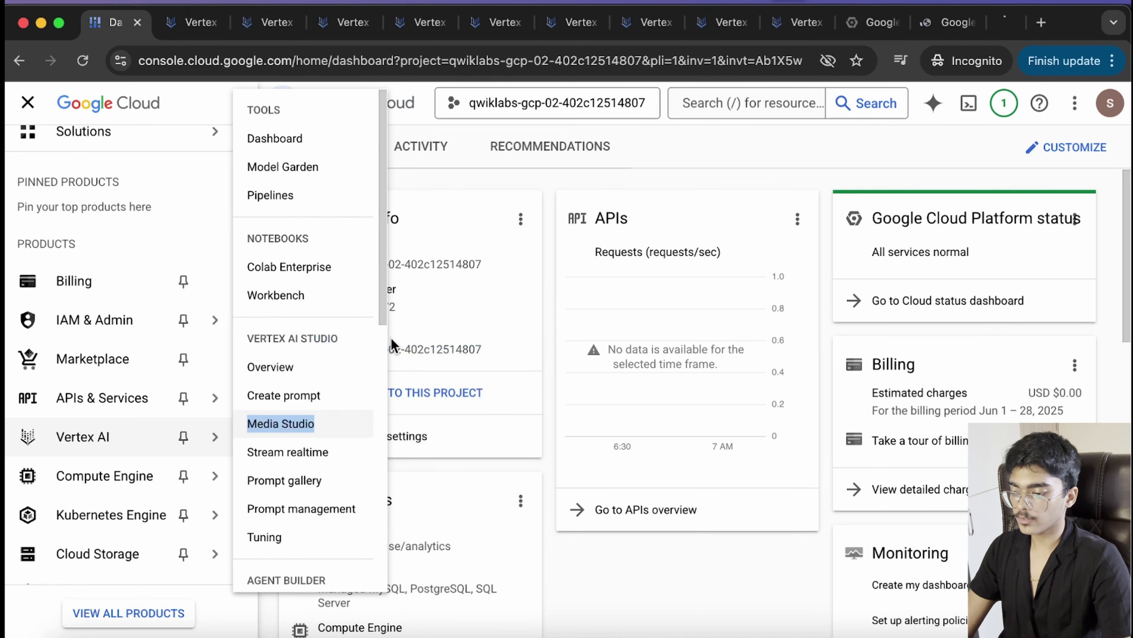
{"action": "right_click", "coordinate": [359, 428]}
{"action": "left_click", "coordinate": [424, 337]}
{"action": "right_click", "coordinate": [337, 424]}
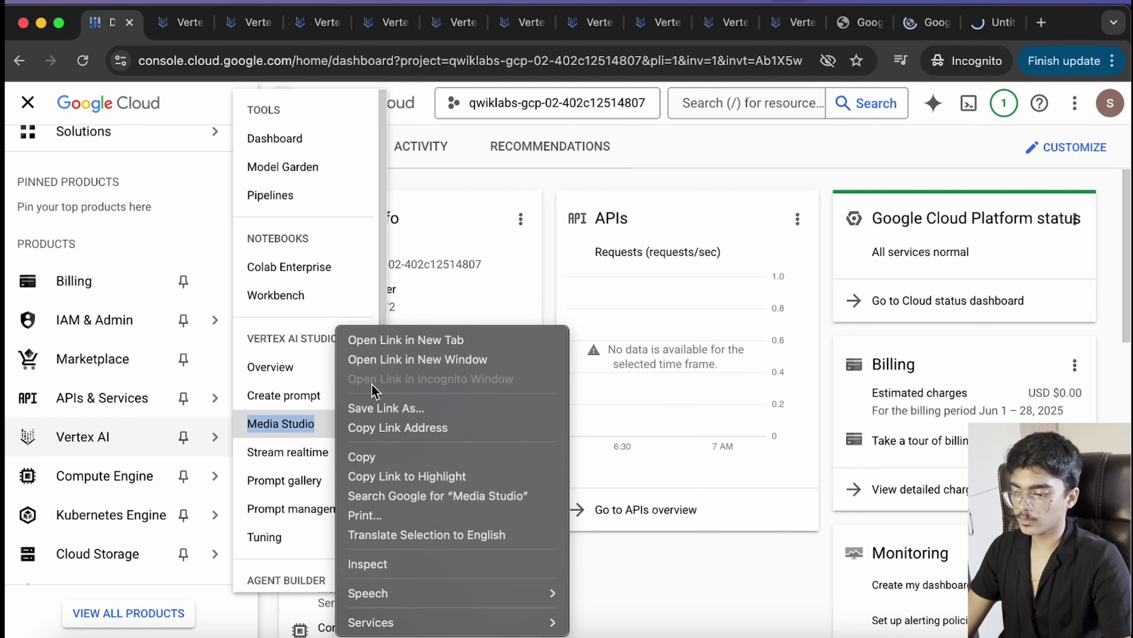
{"action": "left_click", "coordinate": [400, 346]}
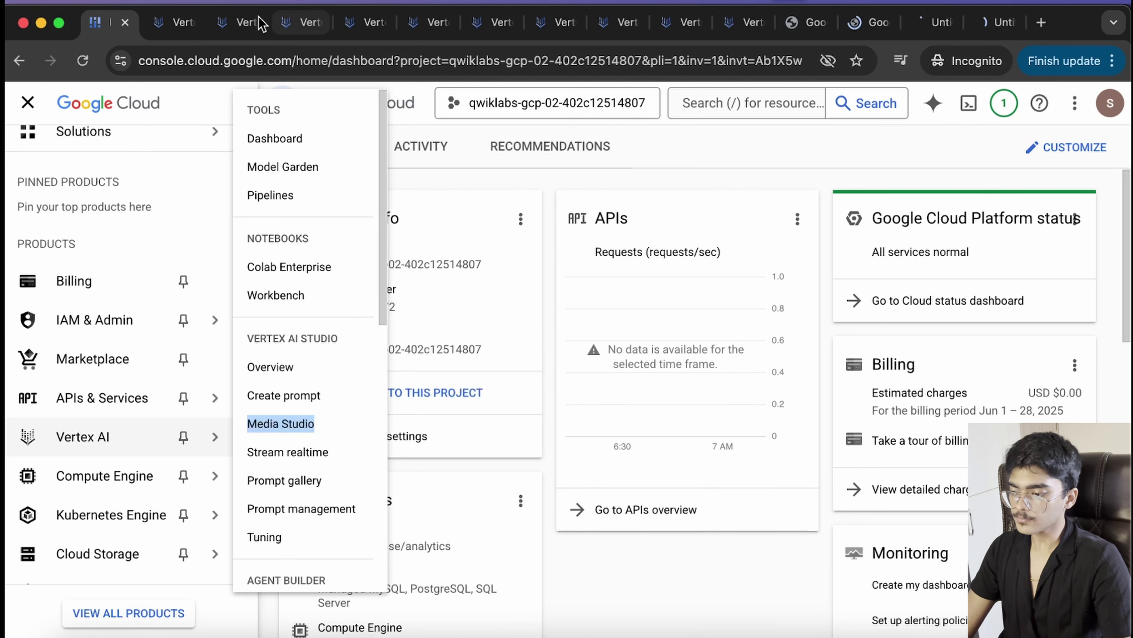
Check the generation progress in the Media Studio tabs running the Yeti prompt.
{"action": "left_click", "coordinate": [303, 24]}
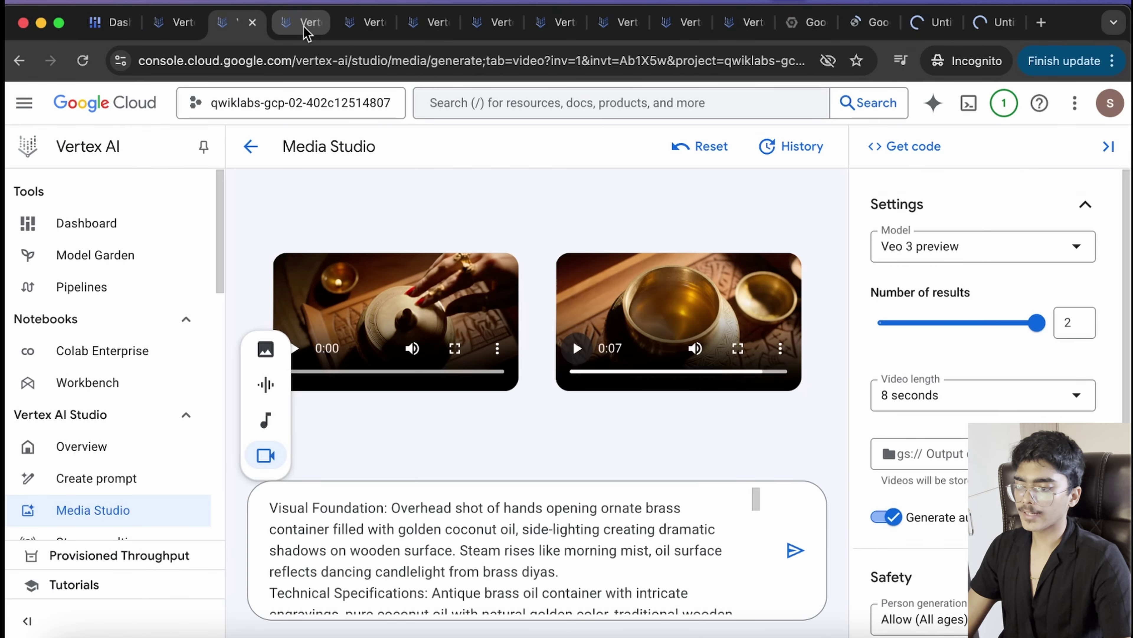
{"action": "left_click", "coordinate": [414, 23]}
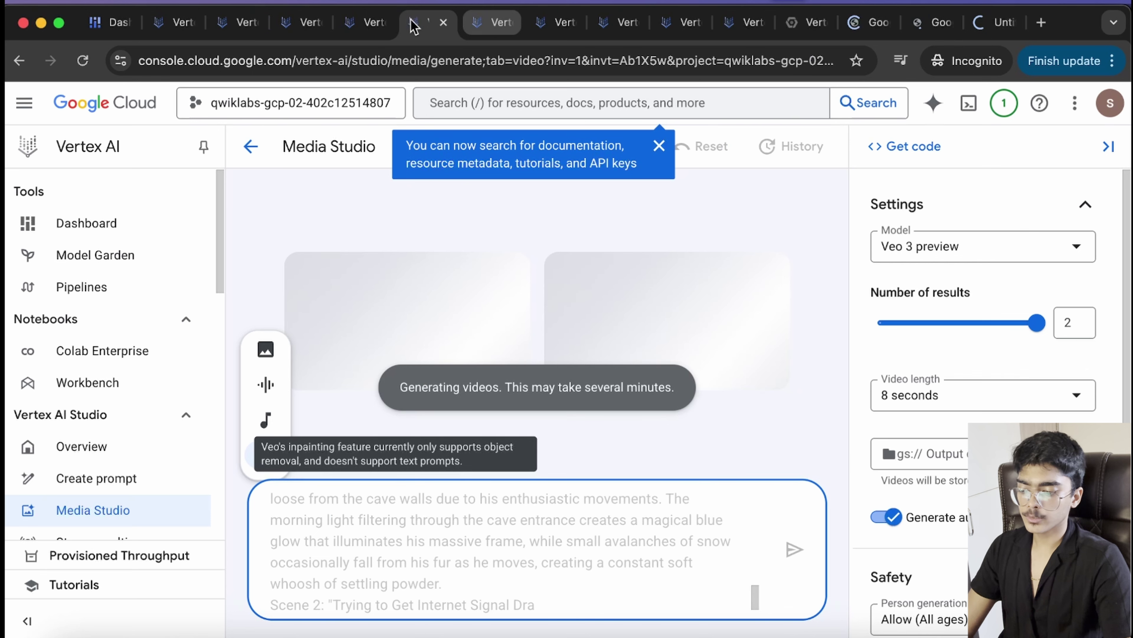
Review the earlier Media Studio tabs that hold the Yeti Scene 1 prompt.
{"action": "key", "text": "ctrl+shift+Tab"}
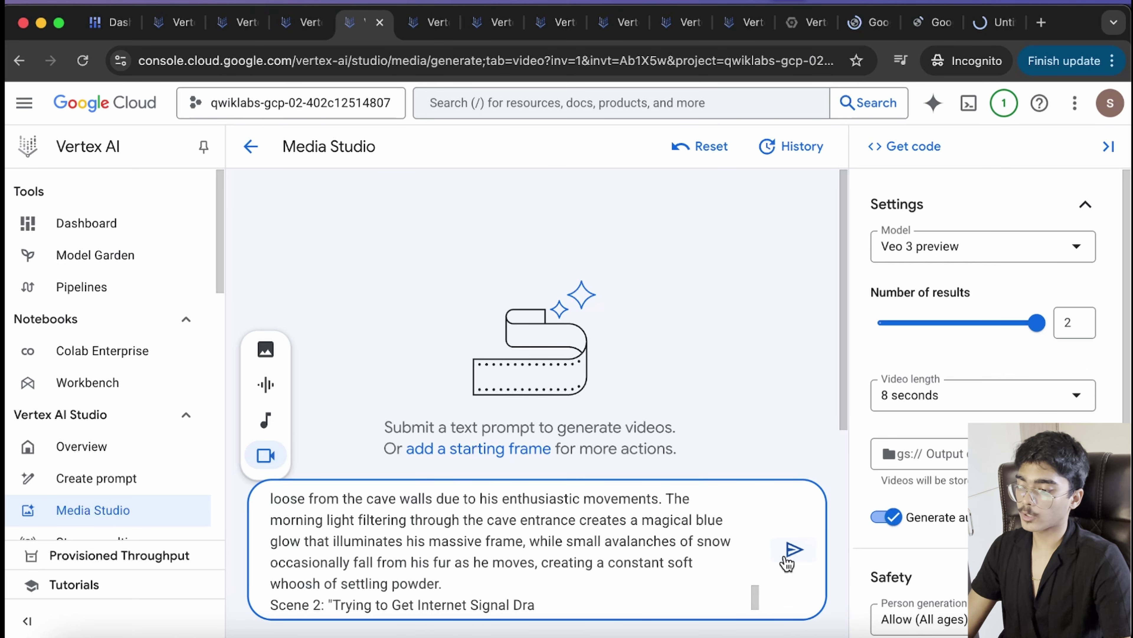
{"action": "left_click", "coordinate": [308, 22]}
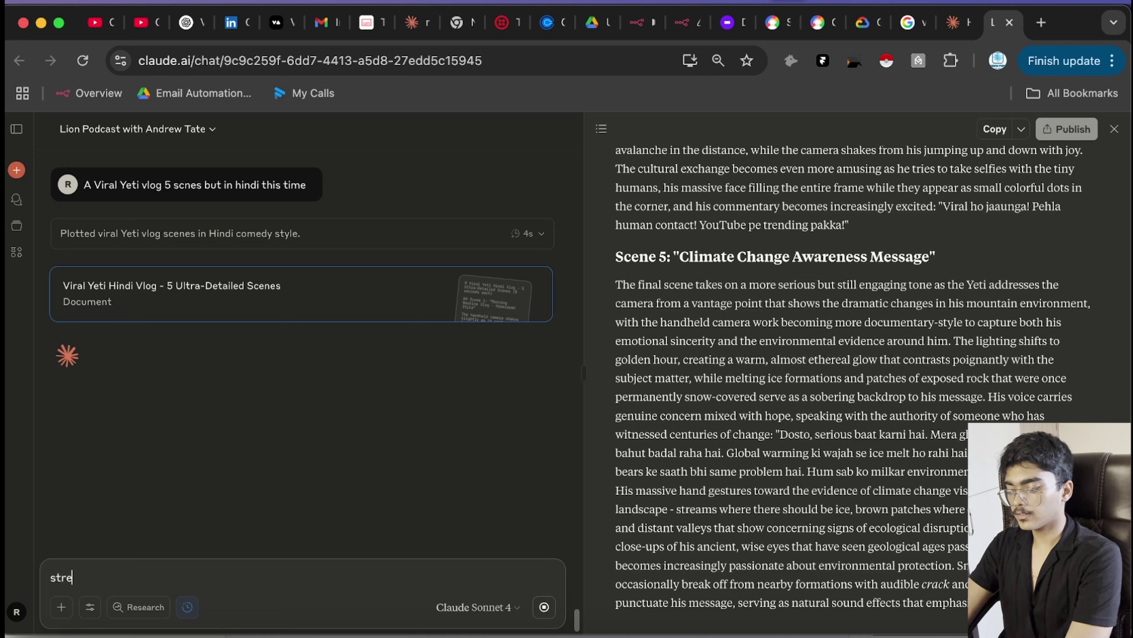
Write a follow-up request in Claude for a night street interviewer outside a club on Indian streets asking female strangers questions in Hindi.
{"action": "type", "text": "et interviewer at night indi"}
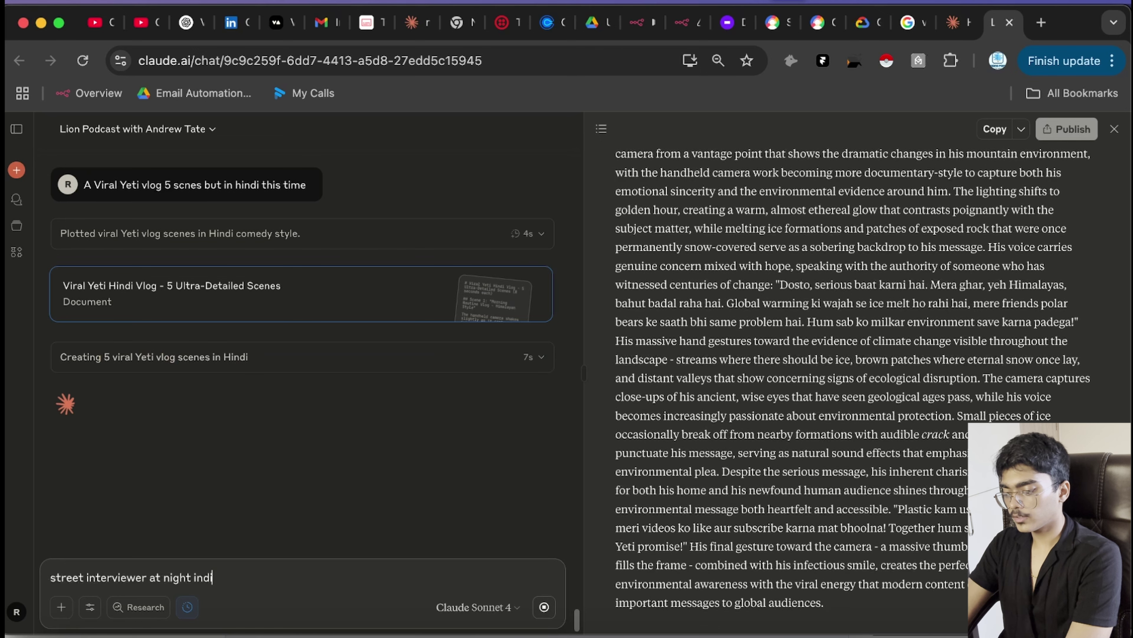
{"action": "type", "text": "an stre"}
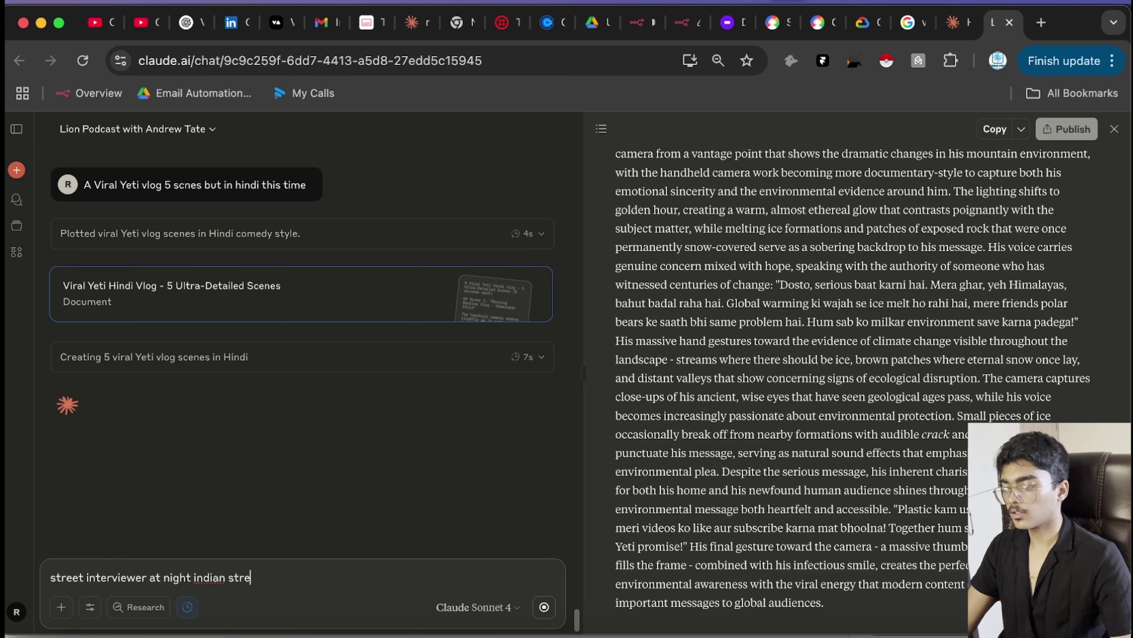
{"action": "type", "text": "ets outside club asking female stranegrs quesion in hindi"}
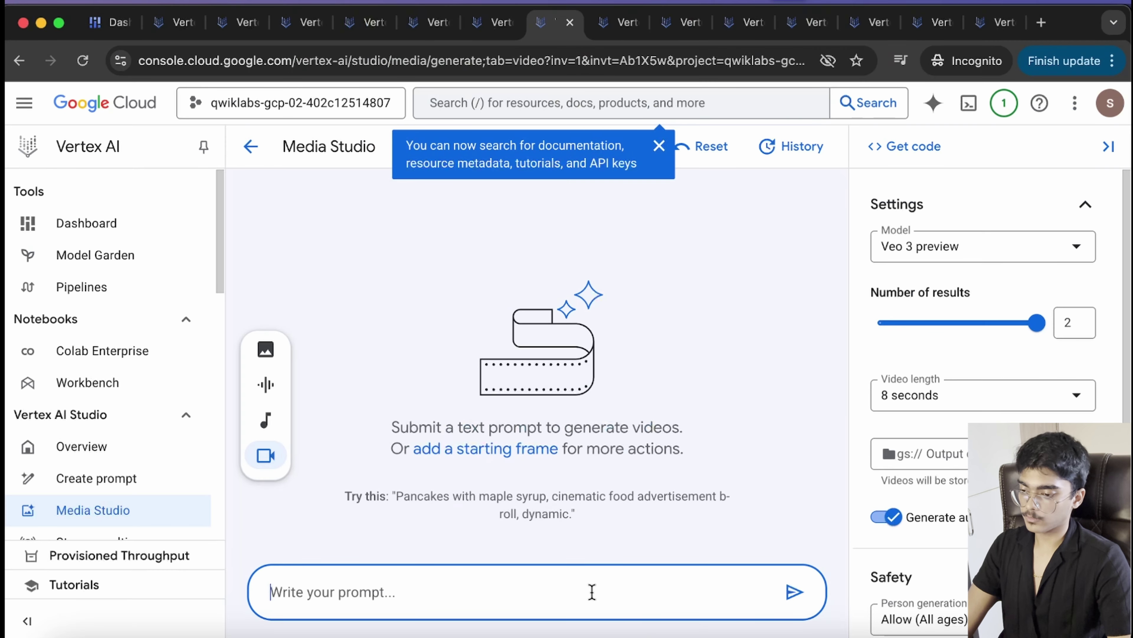
Paste the copied Yeti cooking scene prompt into the next three Media Studio tabs and generate videos from it.
{"action": "key", "text": "super+v"}
{"action": "key", "text": "Return"}
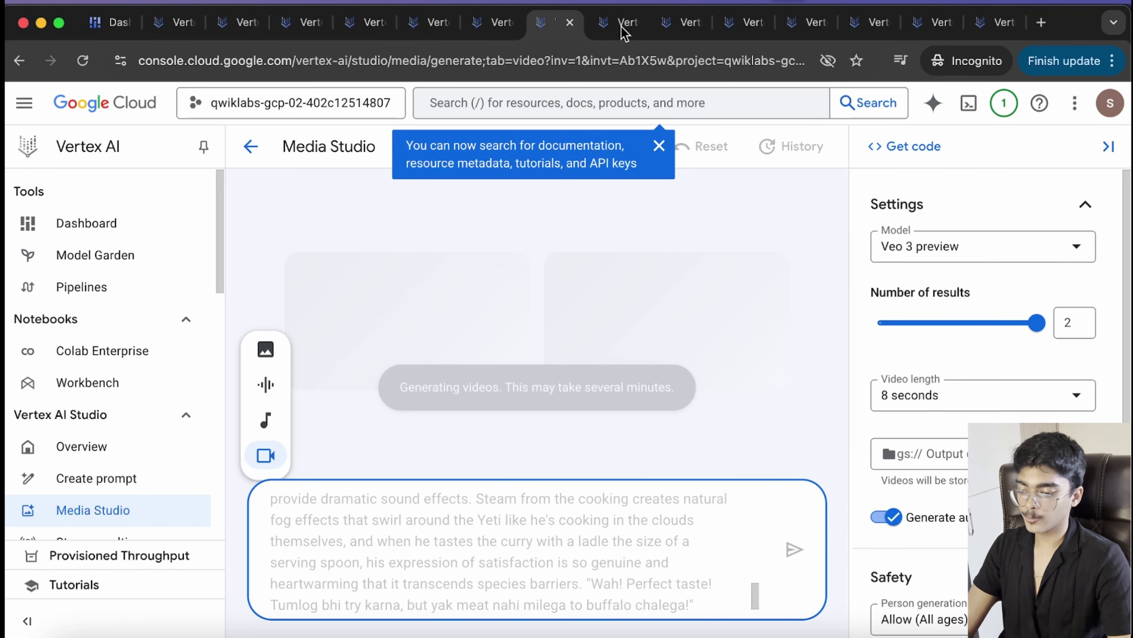
{"action": "left_click", "coordinate": [624, 32]}
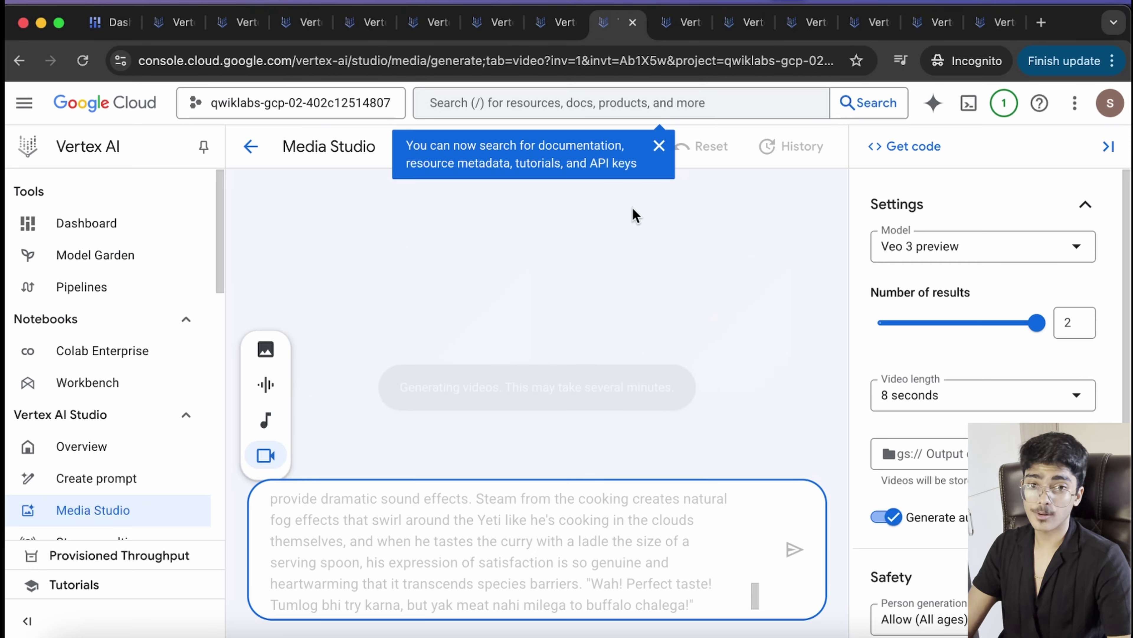
{"action": "left_click", "coordinate": [664, 26]}
{"action": "left_click", "coordinate": [635, 576]}
{"action": "key", "text": "super+v"}
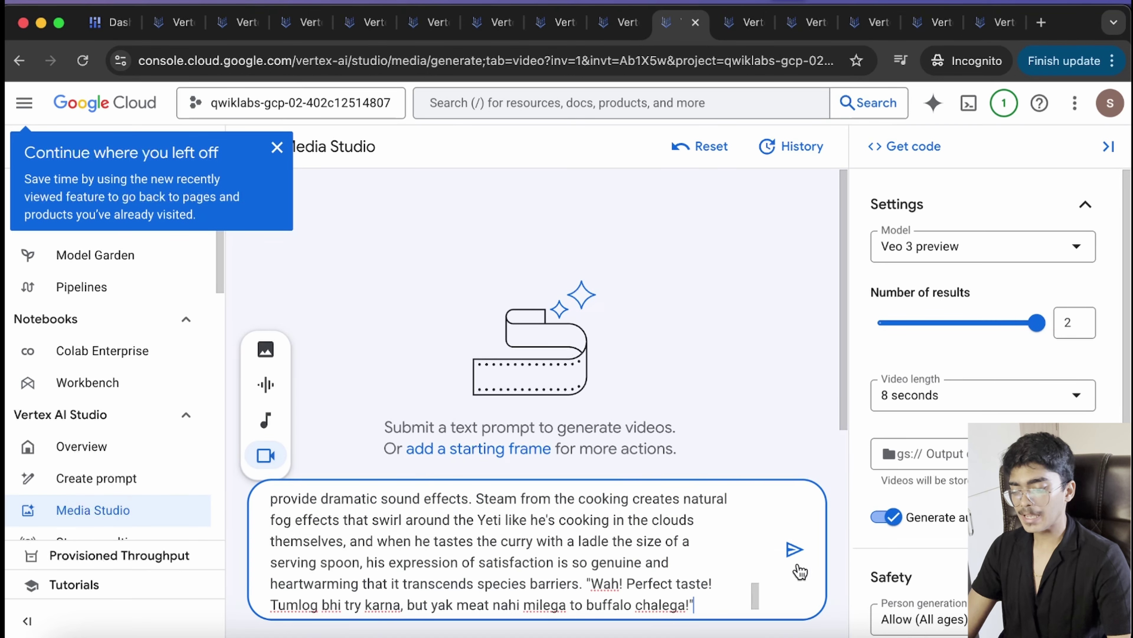
{"action": "left_click", "coordinate": [795, 548]}
Look through the open Media Studio tabs in the qwiklabs-gcp-02 project window.
{"action": "key", "text": "ctrl+Up"}
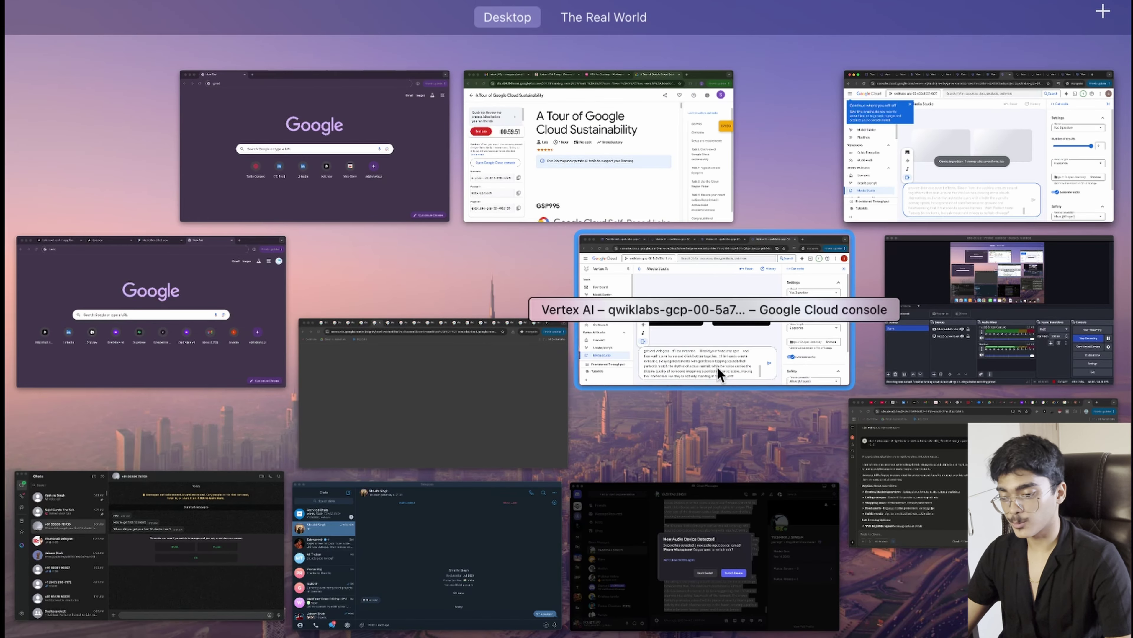
{"action": "left_click", "coordinate": [719, 375]}
{"action": "left_click", "coordinate": [424, 22]}
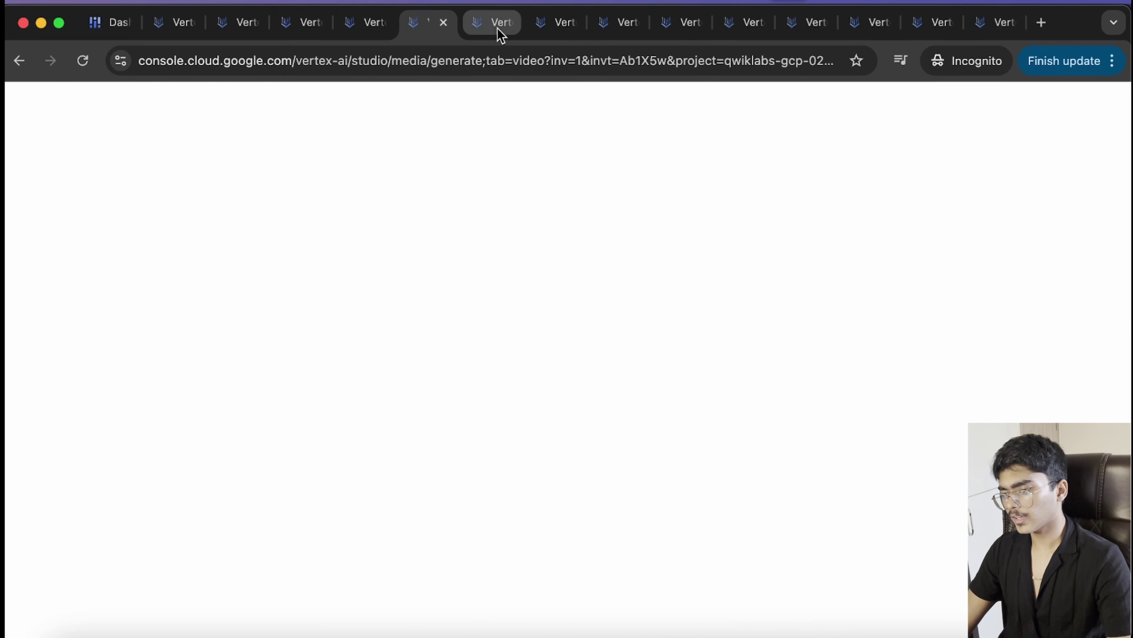
{"action": "left_click", "coordinate": [500, 24]}
{"action": "left_click", "coordinate": [563, 24]}
{"action": "left_click", "coordinate": [625, 22]}
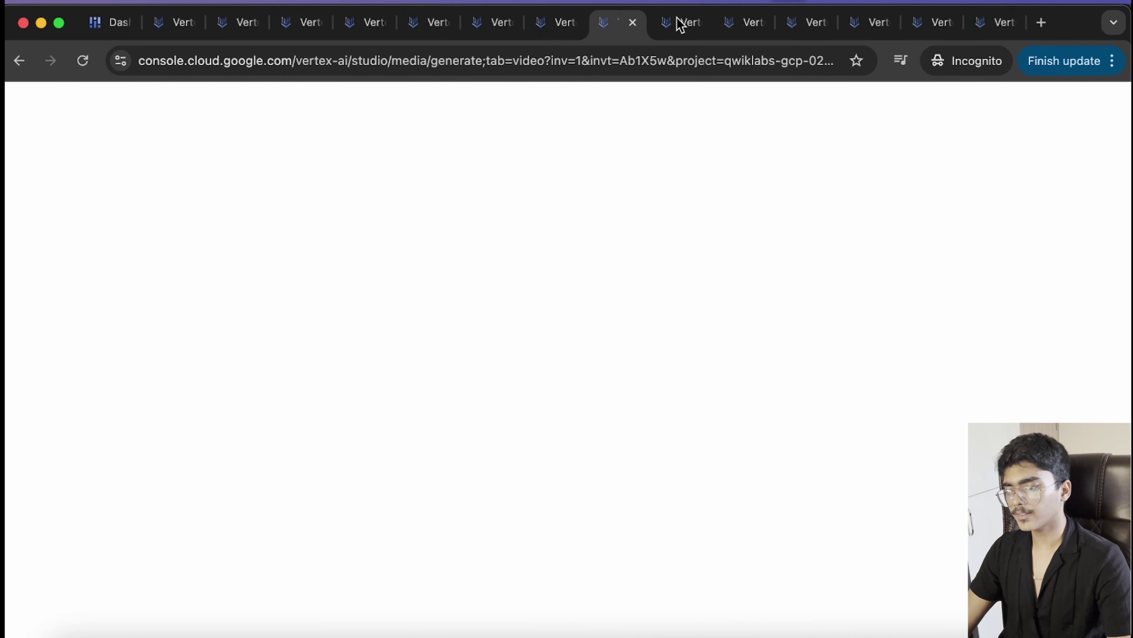
{"action": "left_click", "coordinate": [679, 25]}
{"action": "left_click", "coordinate": [743, 23]}
{"action": "key", "text": "super+9"}
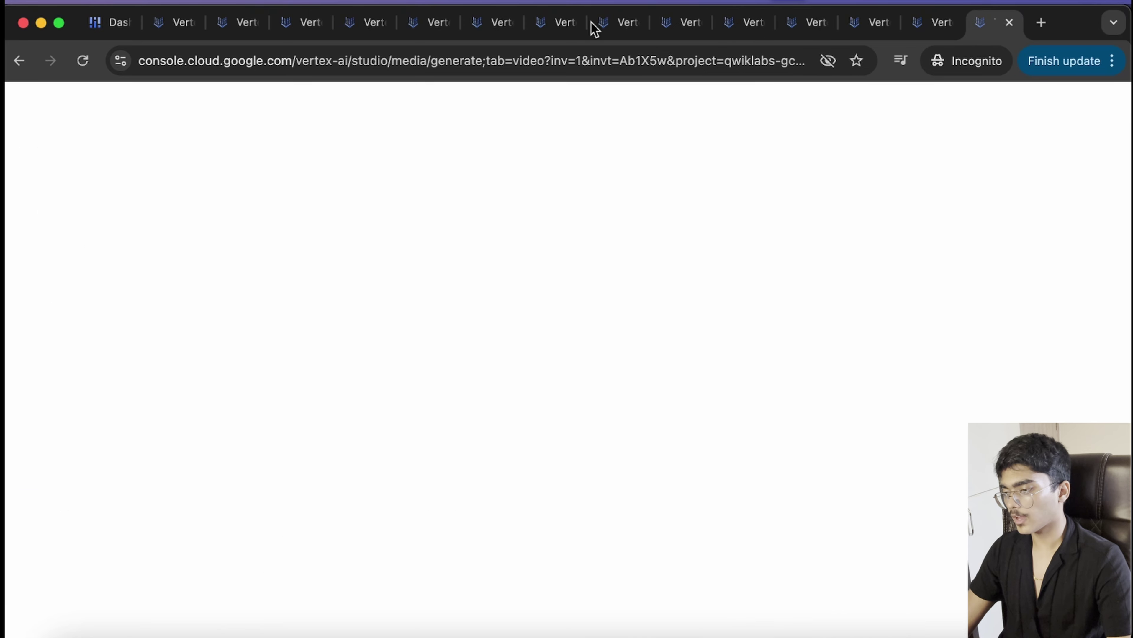
Open Vertex AI Media Studio in several more browser tabs from the Google Cloud dashboard.
{"action": "key", "text": "super+1"}
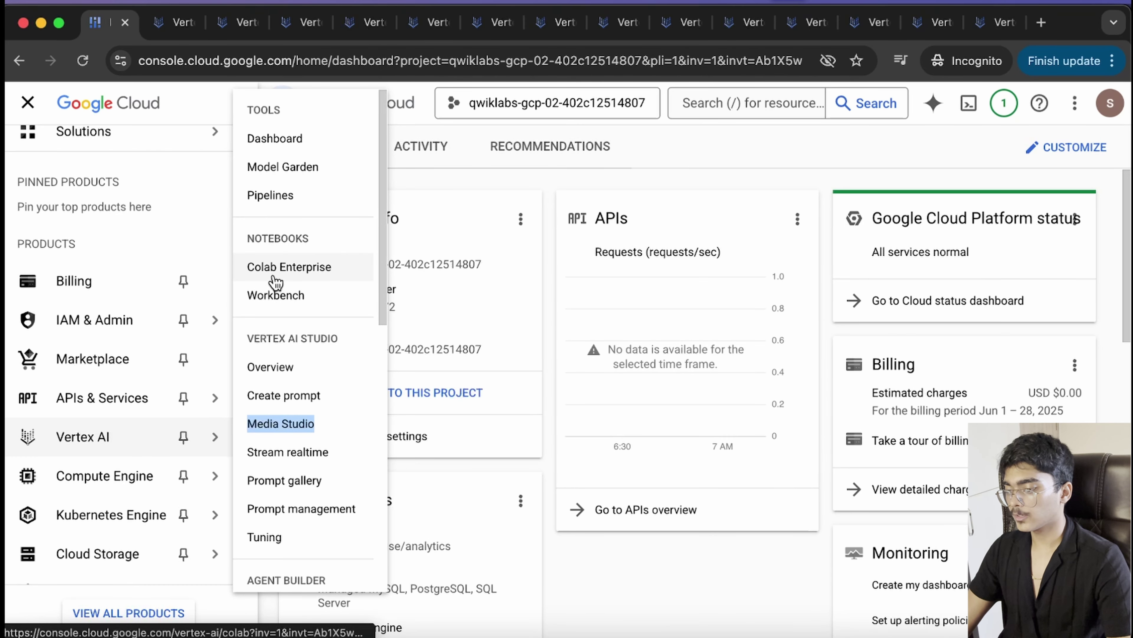
{"action": "right_click", "coordinate": [298, 423]}
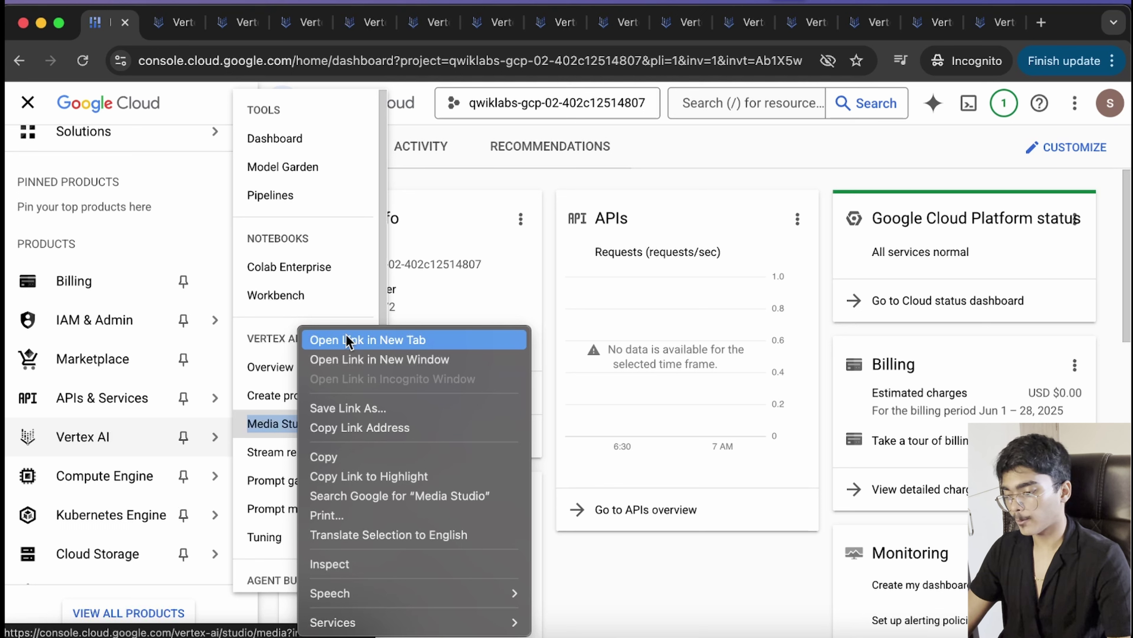
{"action": "left_click", "coordinate": [377, 360]}
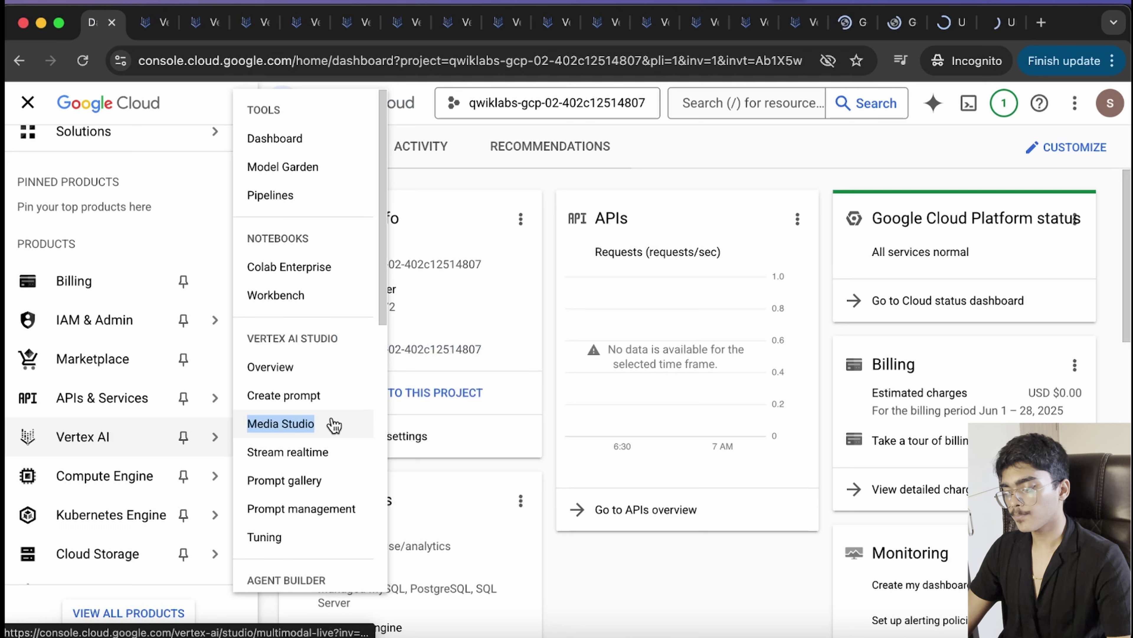
{"action": "right_click", "coordinate": [334, 424]}
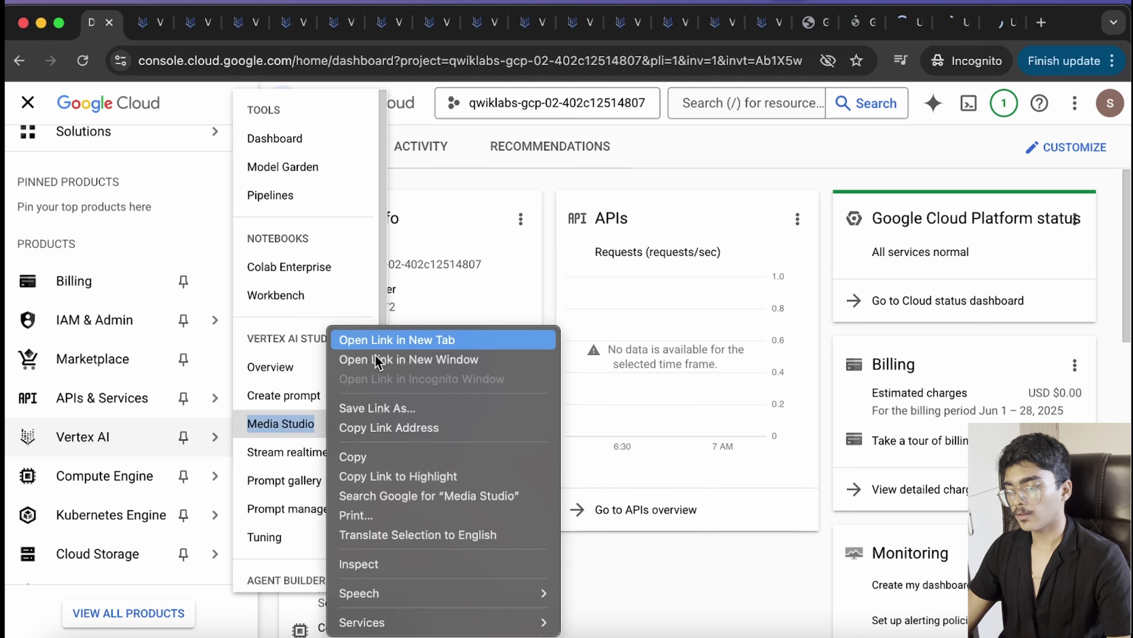
{"action": "left_click", "coordinate": [377, 360]}
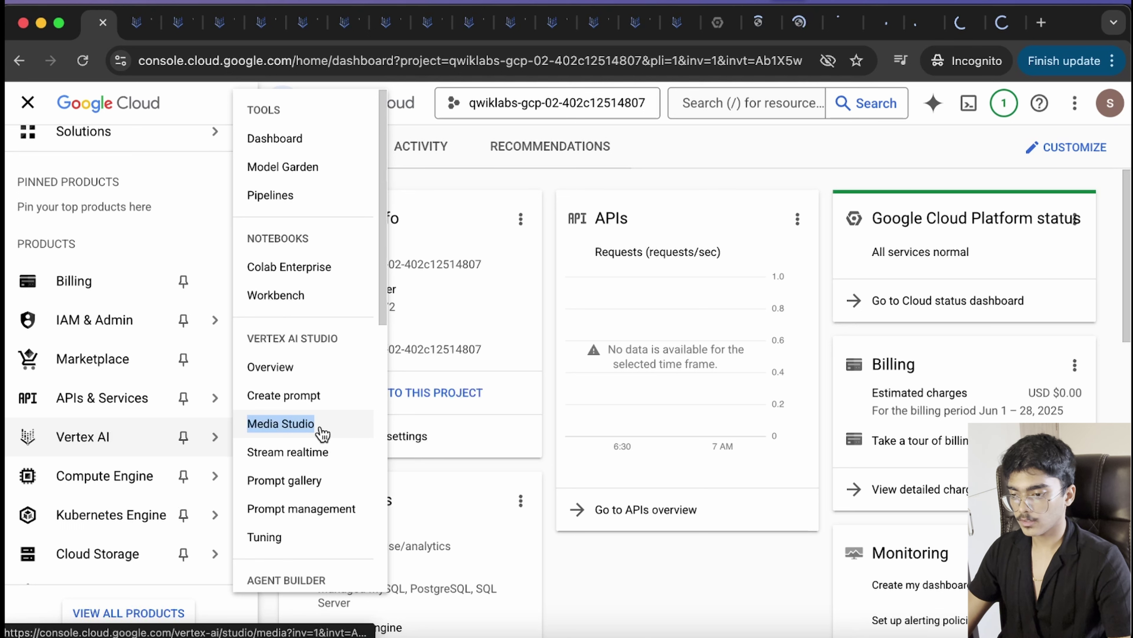
{"action": "left_click", "coordinate": [322, 433]}
Play the generated Yeti Scene 1 video from the first Media Studio tab in full screen.
{"action": "left_click", "coordinate": [141, 22]}
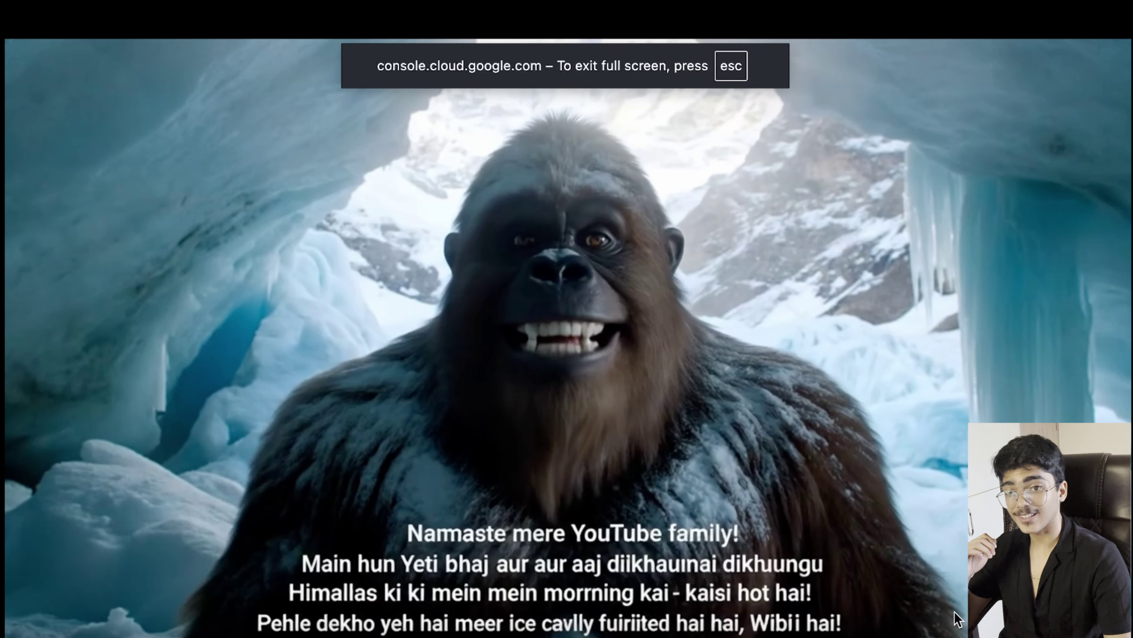
{"action": "mouse_move", "coordinate": [444, 8]}
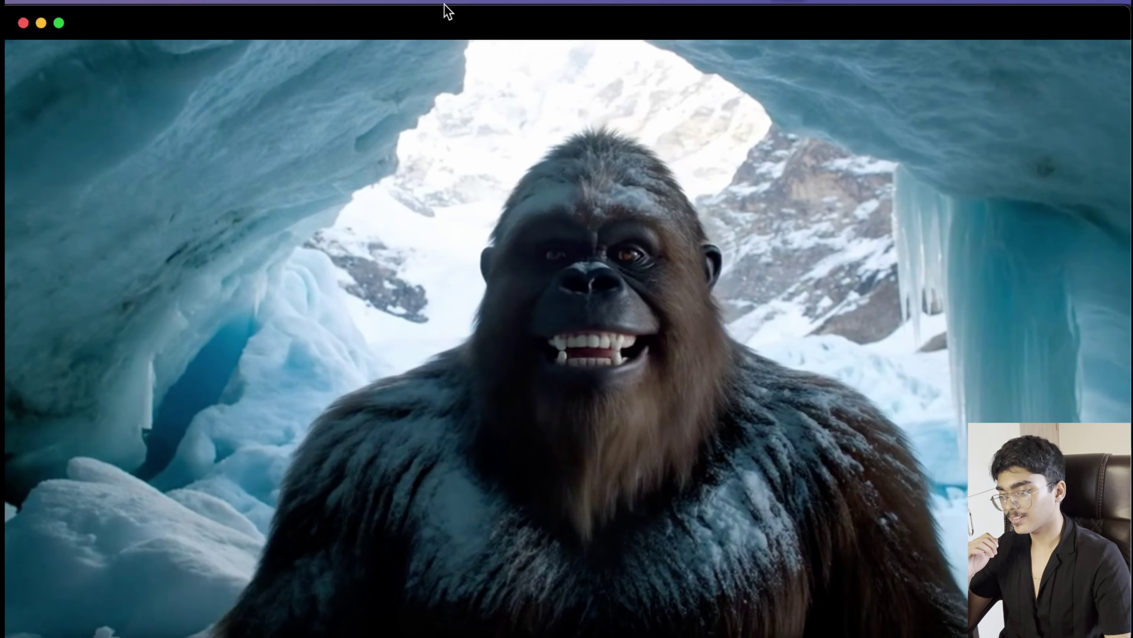